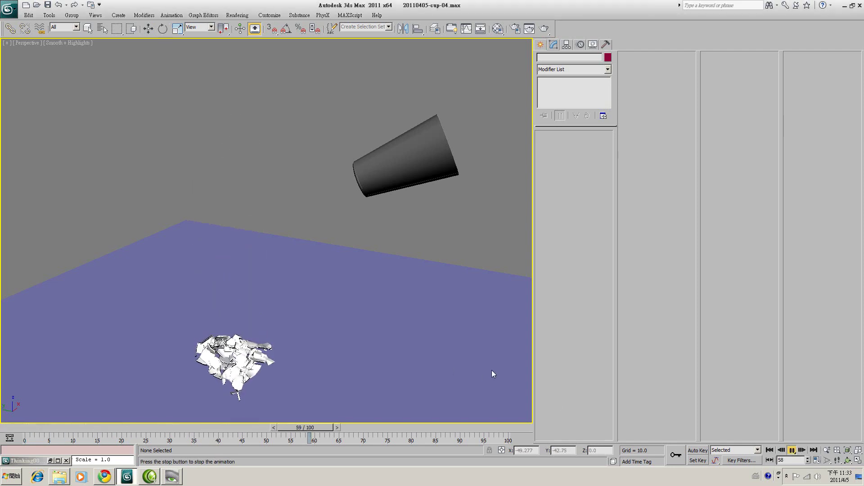
# Step: Stop the cup-shatter animation, rewind to frame 0, and bring up render settings
pyautogui.click(791, 451)
pyautogui.click(771, 450)
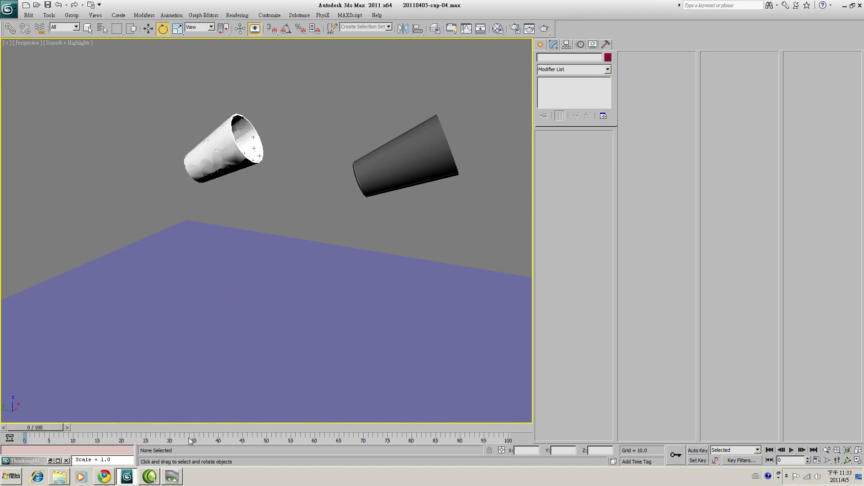
pyautogui.press('F10')
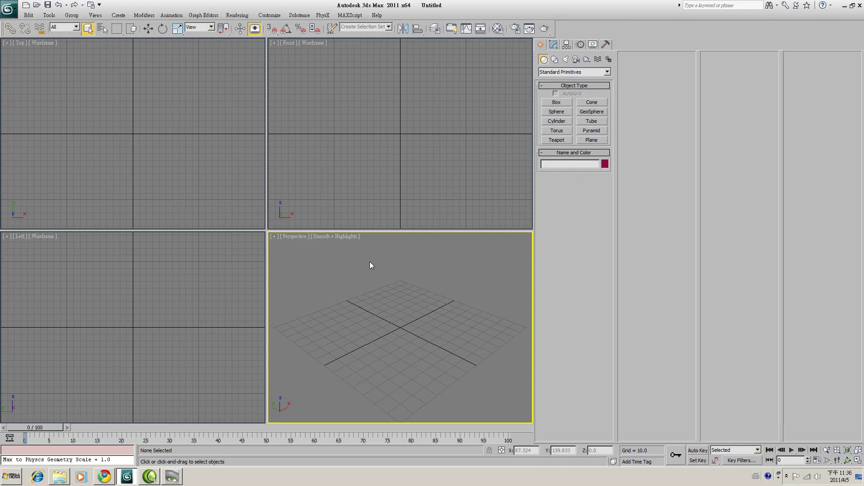
# Step: Check Units Setup and System Unit Setup (1 unit = 1.0 Centimeters), cancel both, and arm Box
pyautogui.click(239, 15)
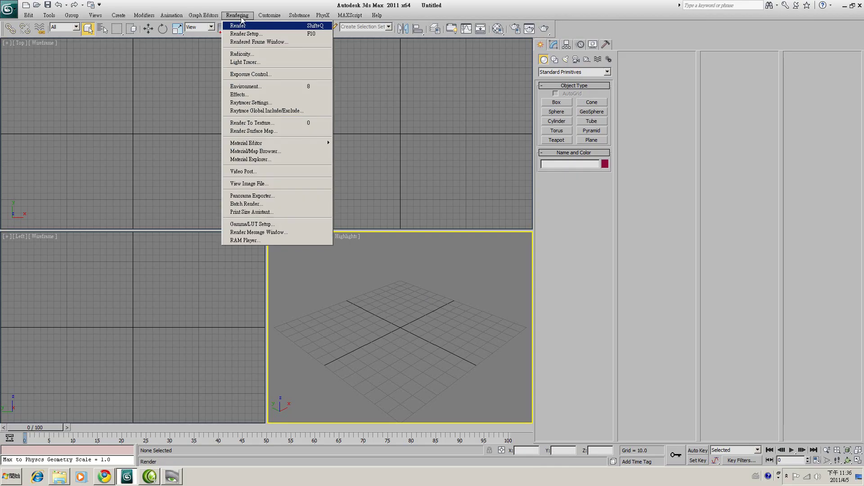
pyautogui.moveTo(270, 16)
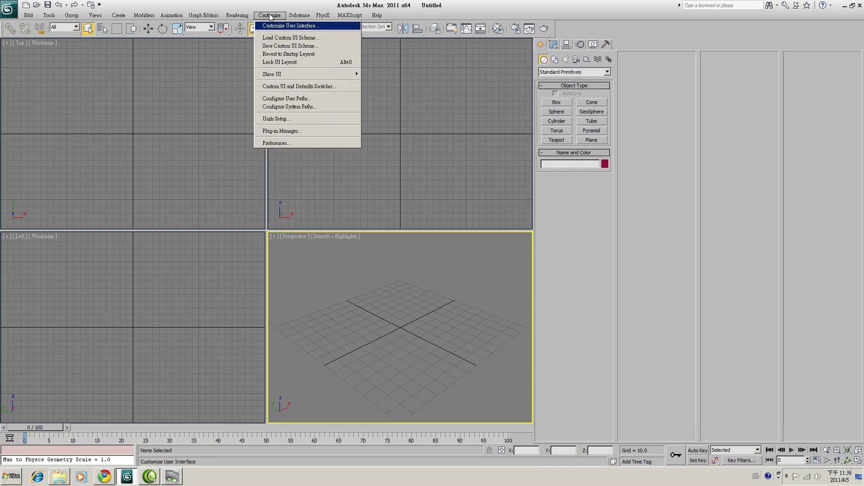
pyautogui.click(296, 120)
pyautogui.click(431, 163)
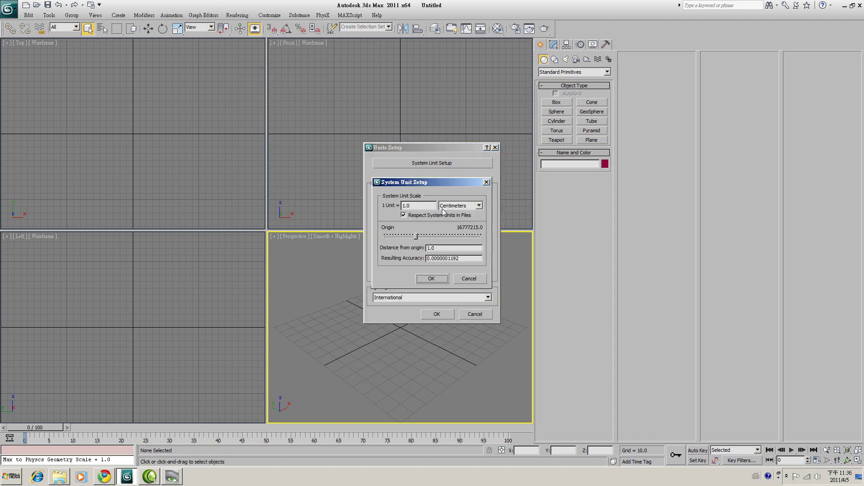
pyautogui.click(469, 279)
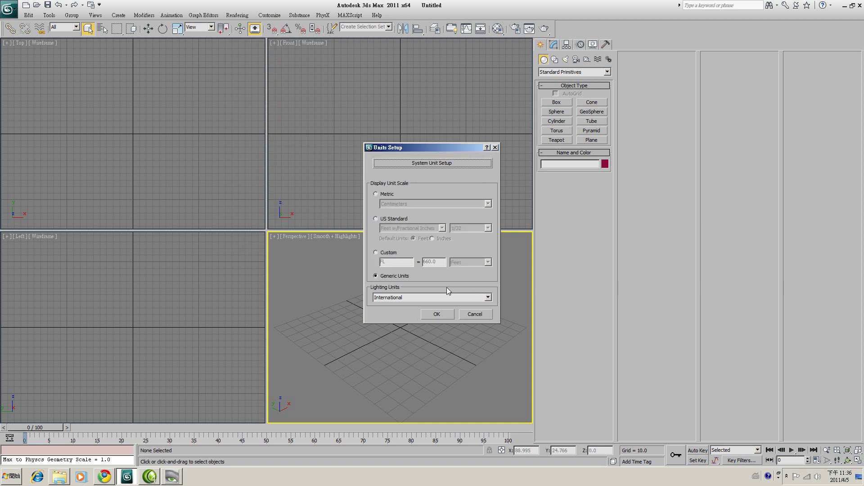
pyautogui.click(475, 315)
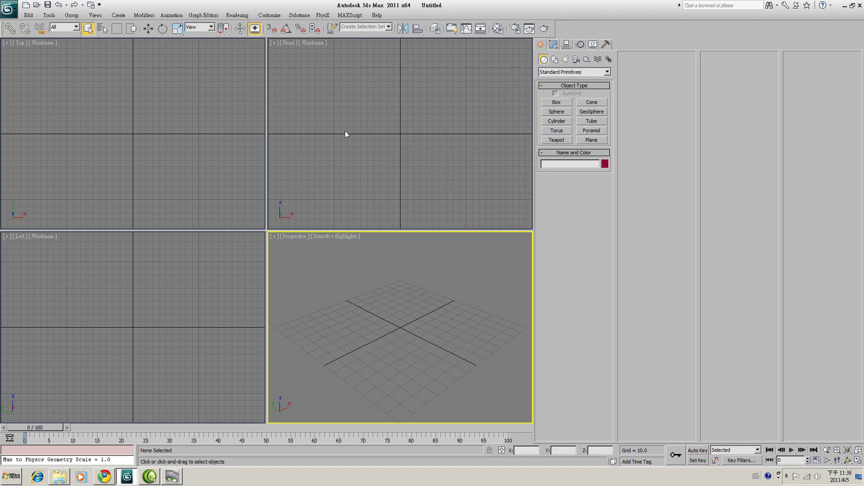
pyautogui.click(556, 102)
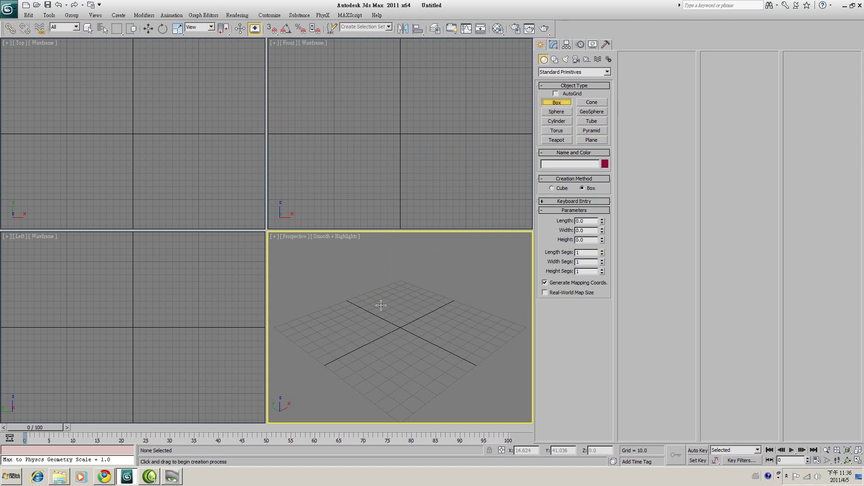
# Step: Draw a thin floor box on the Perspective grid, discarding the first attempt
pyautogui.moveTo(407, 298); pyautogui.dragTo(425, 367)
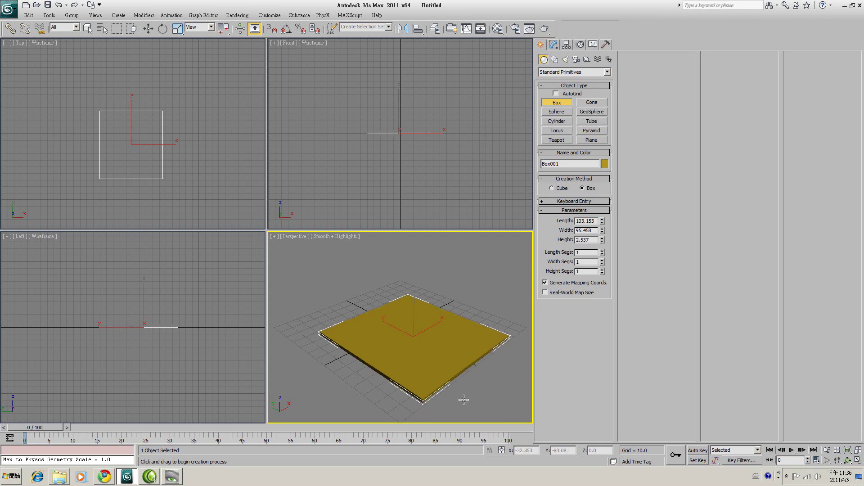
pyautogui.rightClick(446, 388)
pyautogui.moveTo(399, 293); pyautogui.dragTo(415, 406)
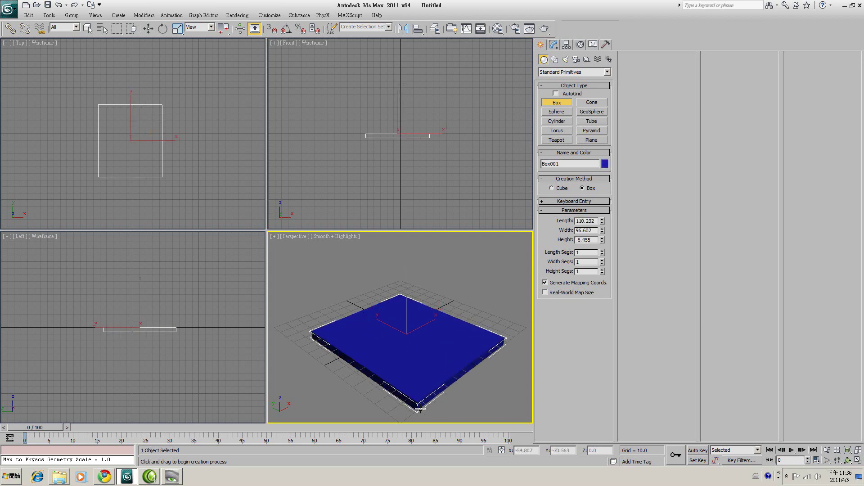
pyautogui.click(446, 412)
pyautogui.rightClick(445, 413)
# Step: Set Box001's Length and Width to 100, deselect it, and zoom extents all views
pyautogui.click(553, 44)
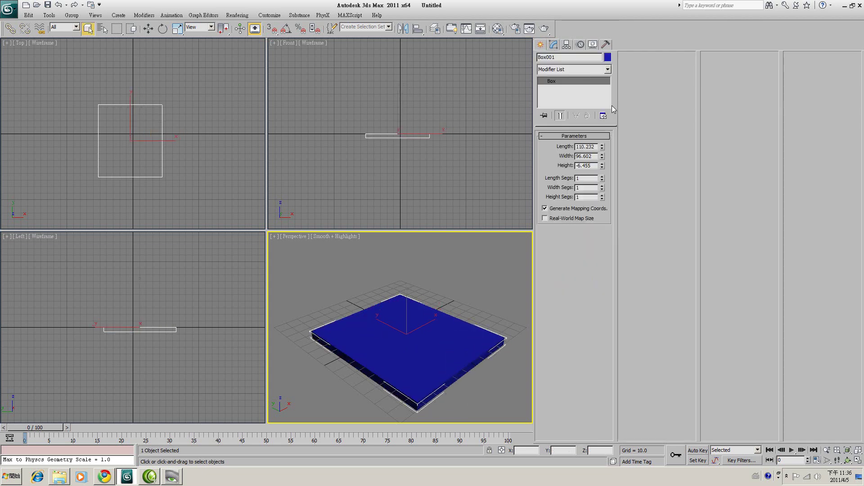
pyautogui.click(597, 146)
pyautogui.write('100')
pyautogui.press('Return')
pyautogui.press('Tab')
pyautogui.write('100')
pyautogui.press('Return')
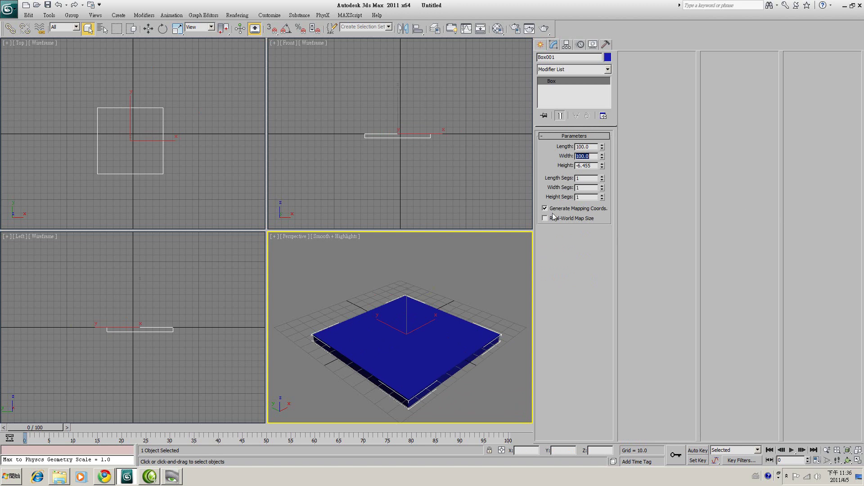
pyautogui.click(422, 265)
pyautogui.hotkey('shift', 'ctrl', 'z')
pyautogui.rightClick(377, 273)
pyautogui.click(312, 293)
# Step: Import simple_cup.3DS and merge it into the current scene
pyautogui.click(8, 9)
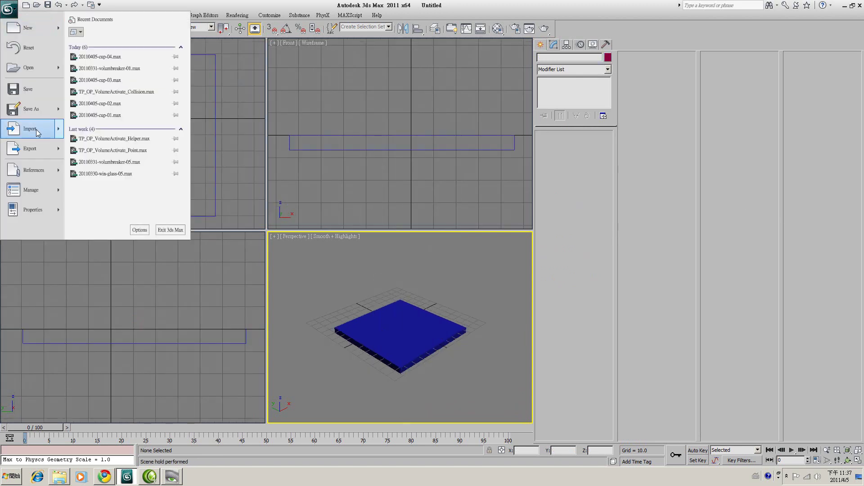
pyautogui.click(41, 96)
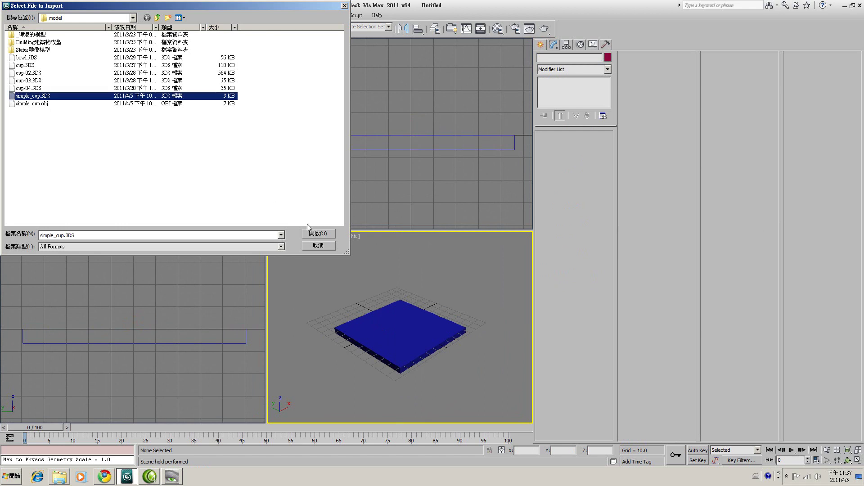
pyautogui.click(317, 233)
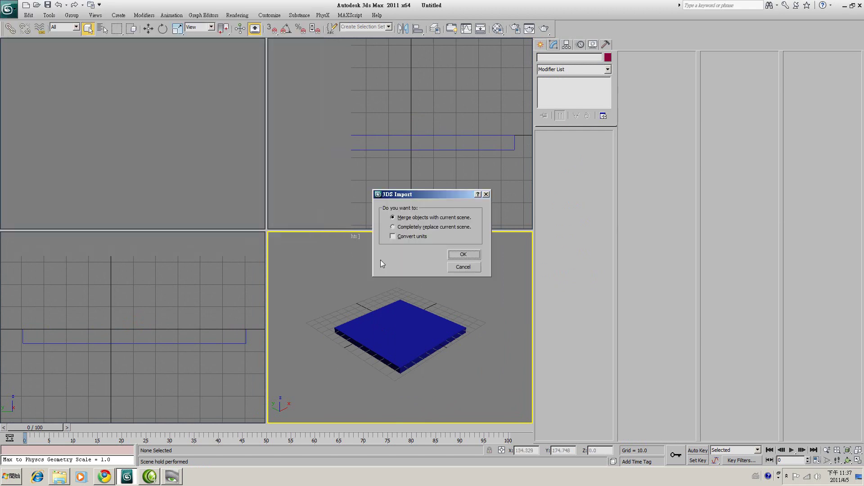
pyautogui.click(464, 255)
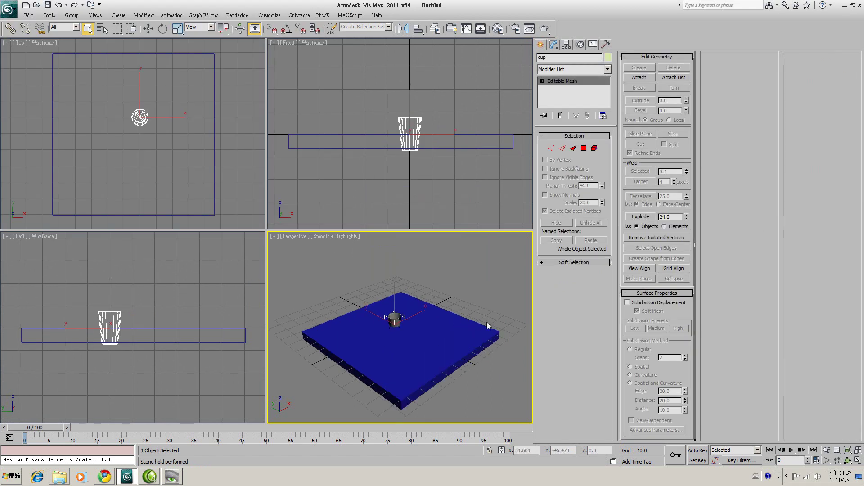
# Step: Maximize the Perspective view and move the cup up to Z 39.613 above the floor
pyautogui.hotkey('alt', 'w')
pyautogui.scroll(3, 222, 247)
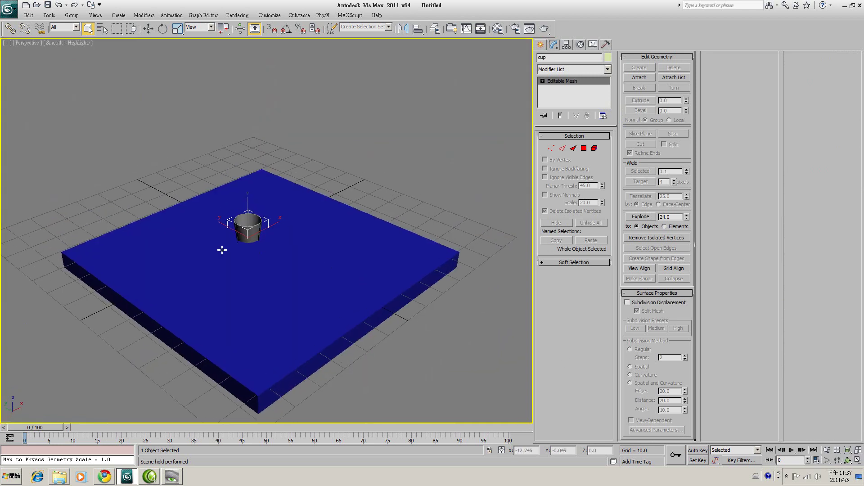
pyautogui.click(148, 28)
pyautogui.moveTo(270, 227); pyautogui.dragTo(283, 177)
pyautogui.scroll(5, 282, 177)
pyautogui.scroll(-4, 288, 164)
pyautogui.scroll(1, 339, 232)
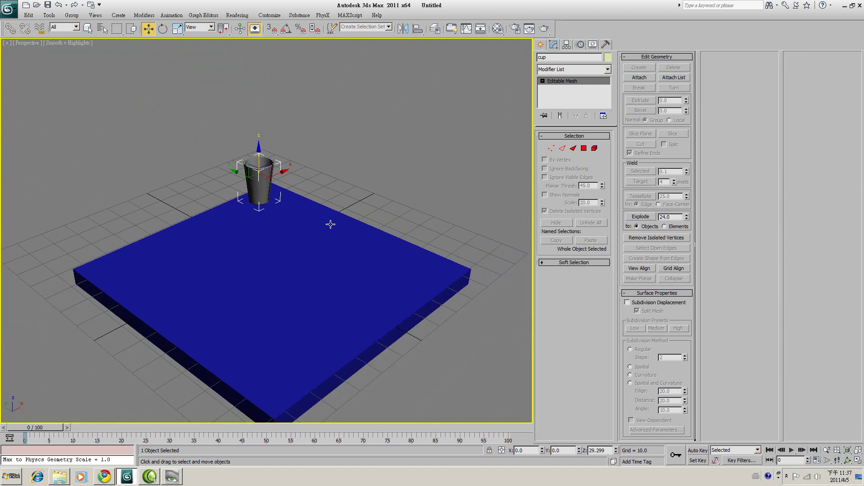
# Step: Create a test box on the floor, then delete it and reselect the cup
pyautogui.click(540, 45)
pyautogui.click(557, 103)
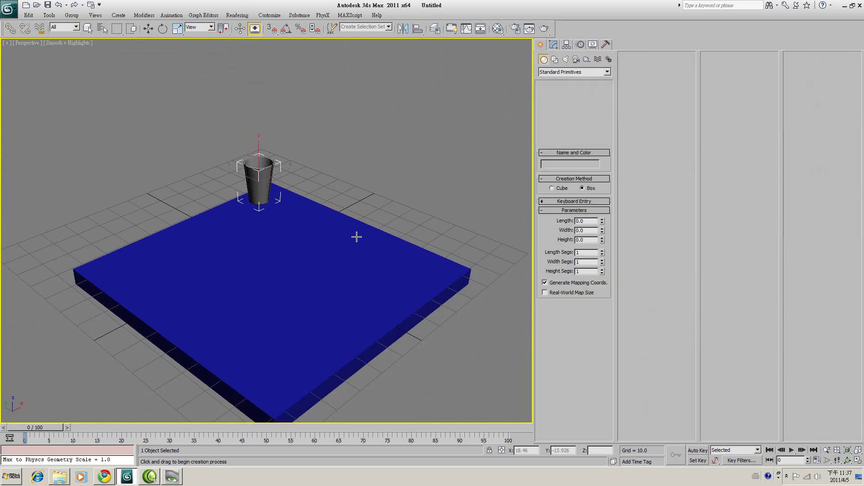
pyautogui.moveTo(292, 255)
pyautogui.mouseDown()
pyautogui.moveTo(306, 237)
pyautogui.moveTo(318, 245)
pyautogui.mouseUp()
pyautogui.click(320, 223)
pyautogui.rightClick(358, 183)
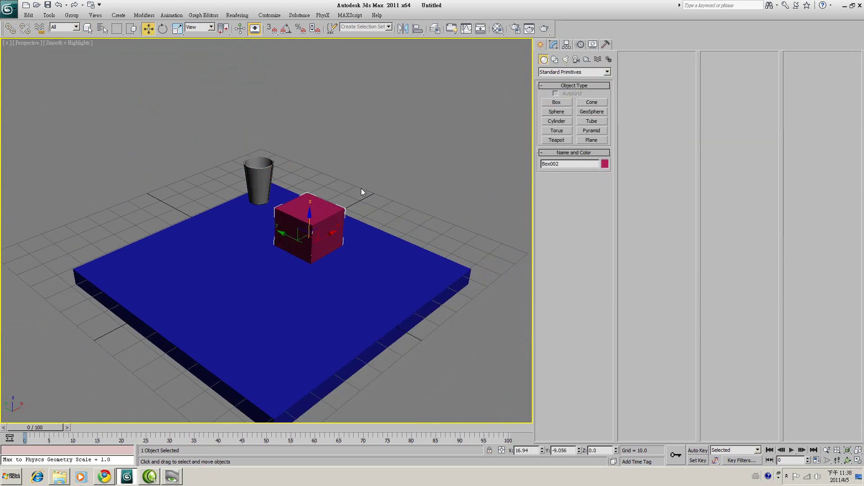
pyautogui.scroll(2, 360, 185)
pyautogui.click(553, 44)
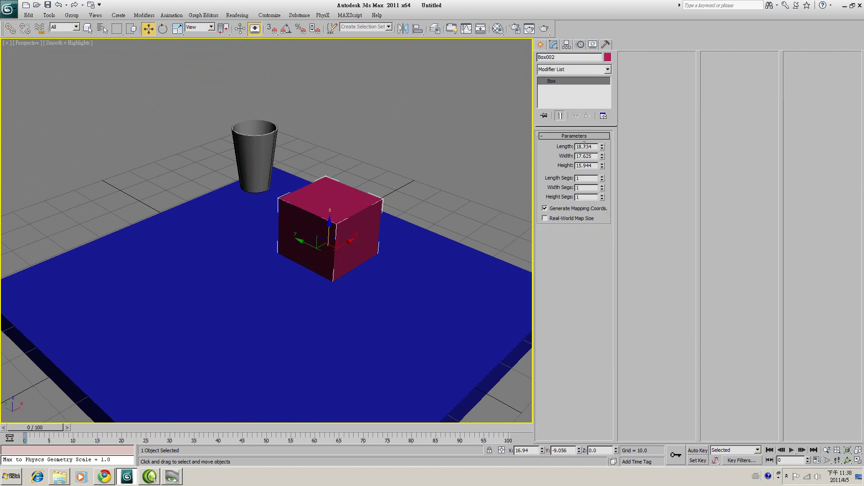
pyautogui.click(262, 143)
pyautogui.click(353, 217)
pyautogui.press('Delete')
pyautogui.click(246, 183)
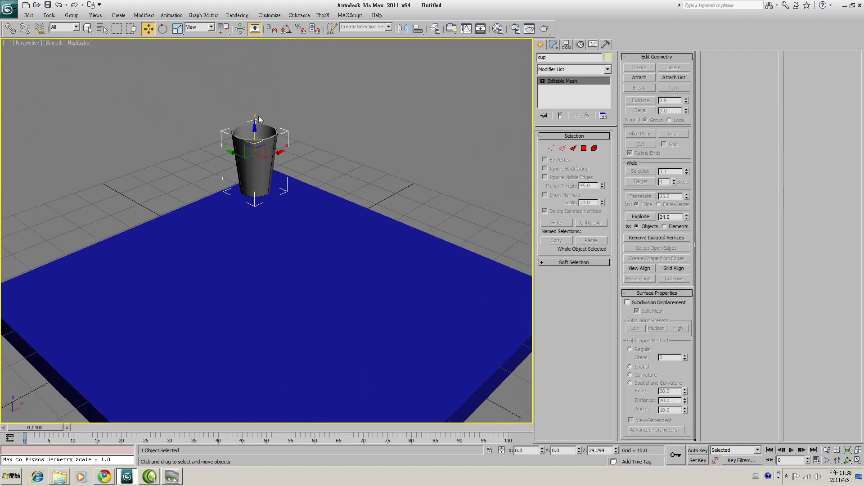
pyautogui.scroll(-4, 254, 131)
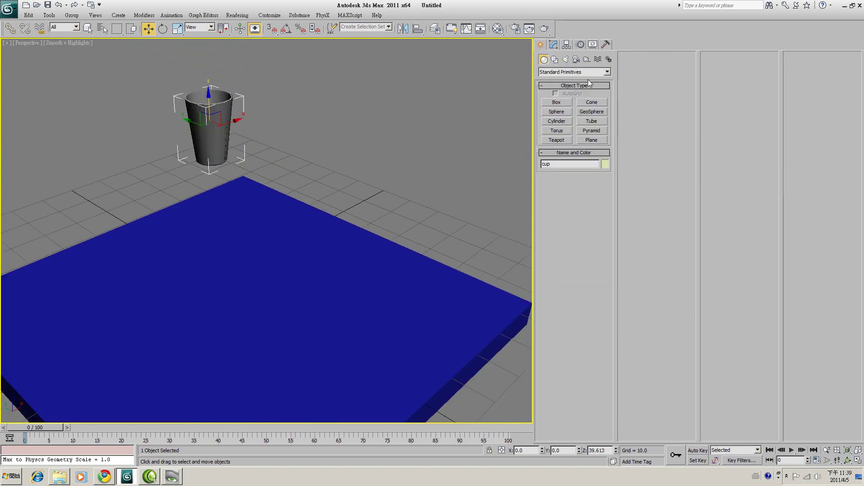
# Step: Create a Thinking particle system, Thinking001, and open its Thinking Particles editor
pyautogui.click(607, 73)
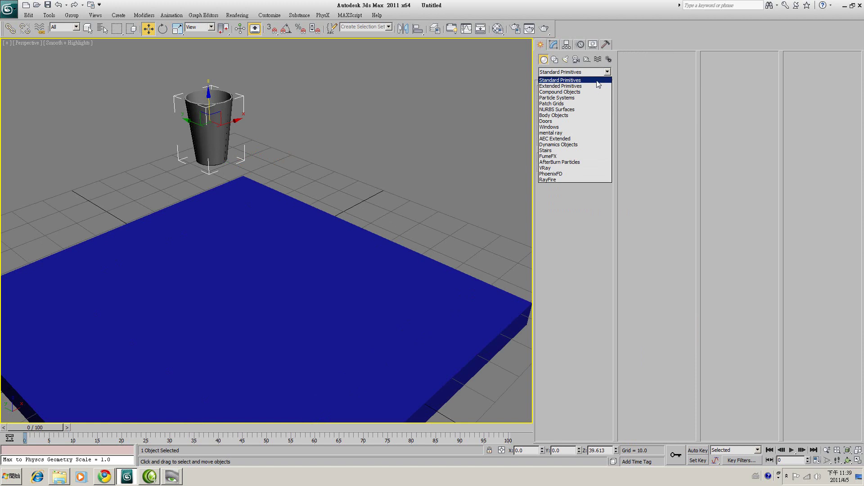
pyautogui.click(581, 98)
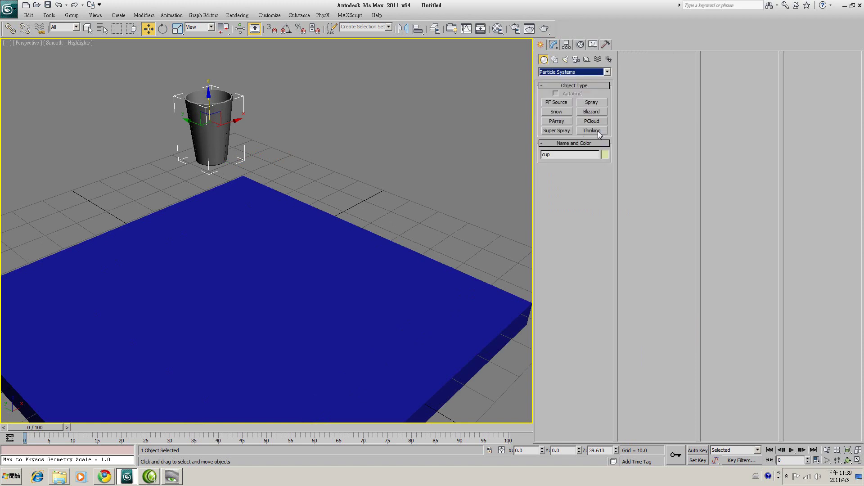
pyautogui.click(592, 131)
pyautogui.moveTo(442, 225); pyautogui.dragTo(425, 293, button='middle')
pyautogui.click(497, 343)
pyautogui.press('w')
pyautogui.scroll(-3, 425, 292)
pyautogui.scroll(3, 415, 280)
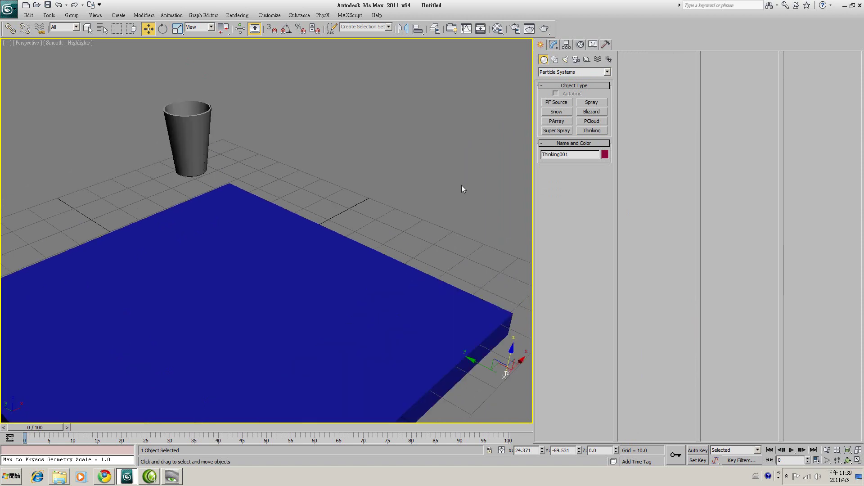
pyautogui.click(554, 45)
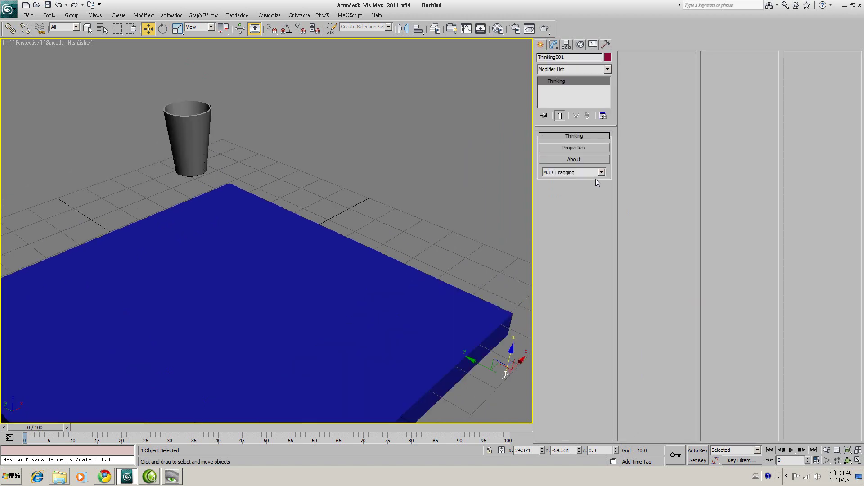
pyautogui.click(586, 148)
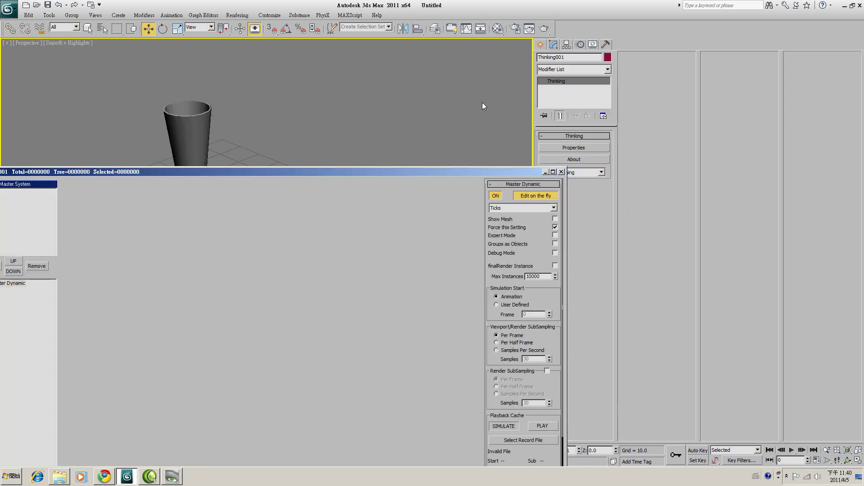
# Step: Add a group under All and rename it source
pyautogui.click(272, 99)
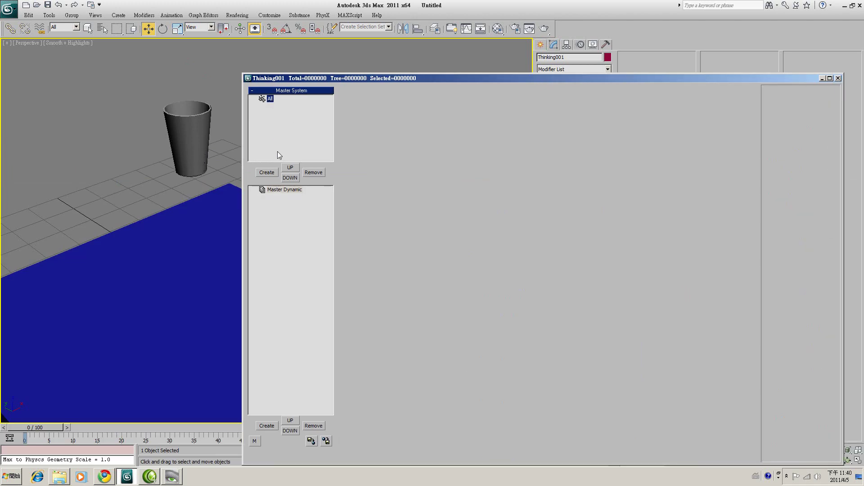
pyautogui.click(270, 99)
pyautogui.click(267, 173)
pyautogui.click(283, 106)
pyautogui.click(288, 106)
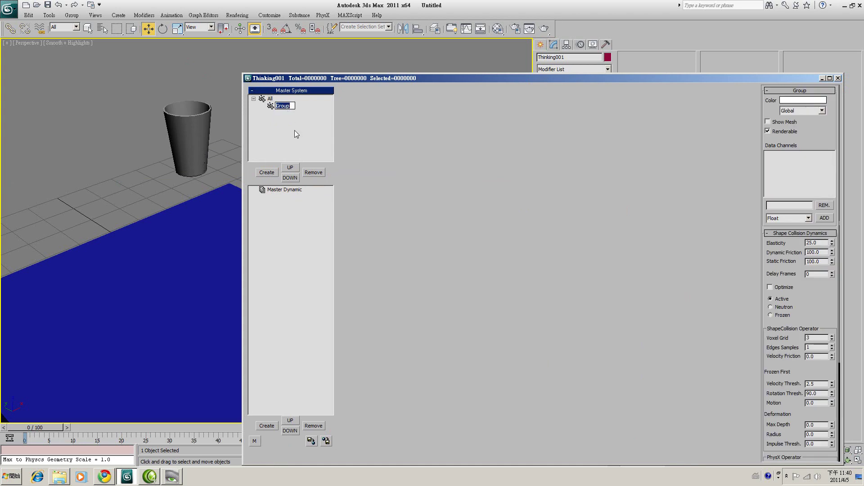
pyautogui.write('source')
pyautogui.click(266, 172)
# Step: Add a second particle group and name it frag
pyautogui.click(283, 113)
pyautogui.click(283, 116)
pyautogui.write('frag')
pyautogui.press('Return')
pyautogui.click(293, 191)
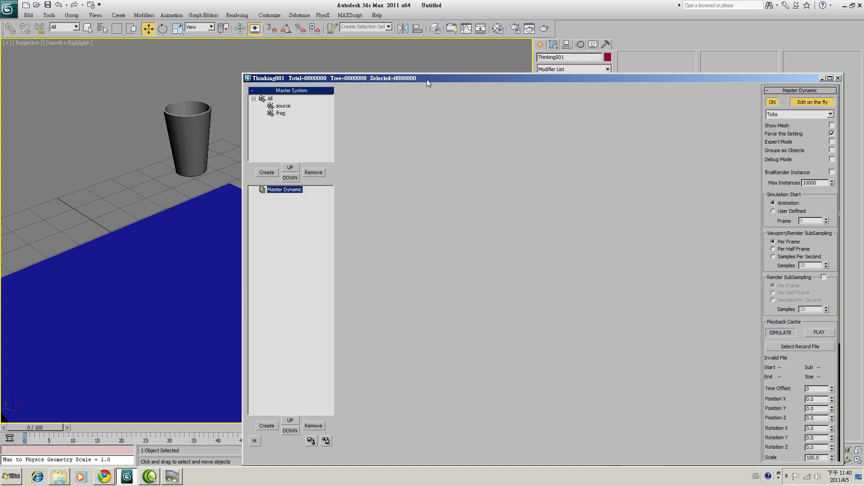
# Step: Add a dynamic set under Master Dynamic and name it generator
pyautogui.moveTo(427, 80); pyautogui.dragTo(479, 44)
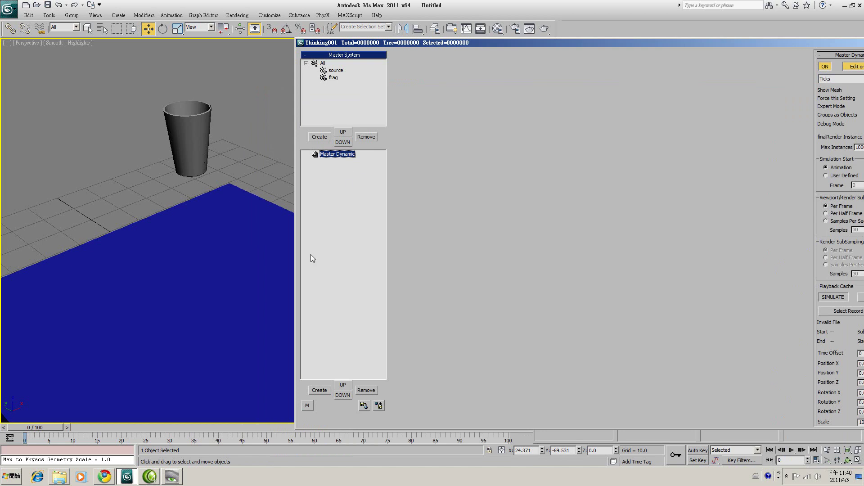
pyautogui.click(319, 390)
pyautogui.click(350, 163)
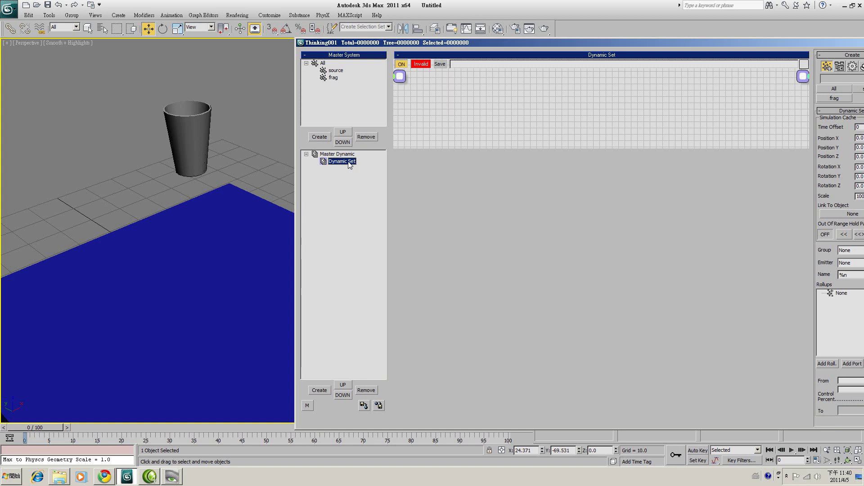
pyautogui.click(349, 163)
pyautogui.write('generator')
pyautogui.press('Return')
# Step: Add a Position Born node to the generator graph and enlarge the graph area
pyautogui.rightClick(482, 94)
pyautogui.moveTo(489, 116)
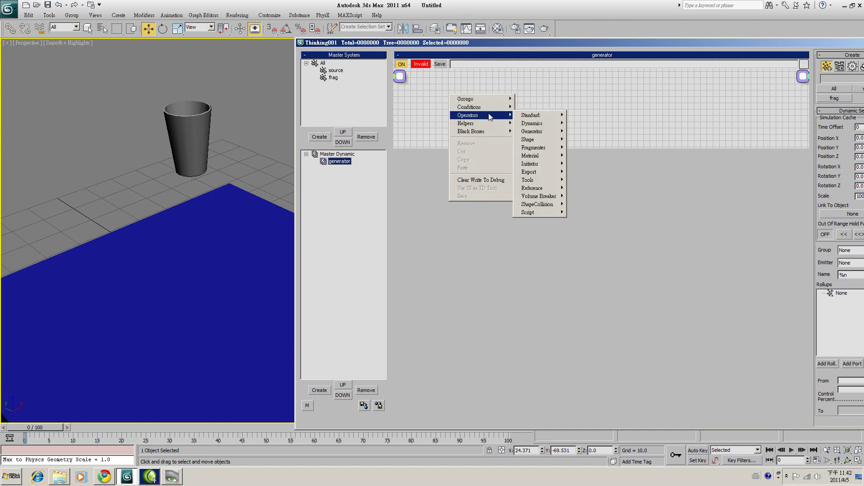
pyautogui.moveTo(540, 131)
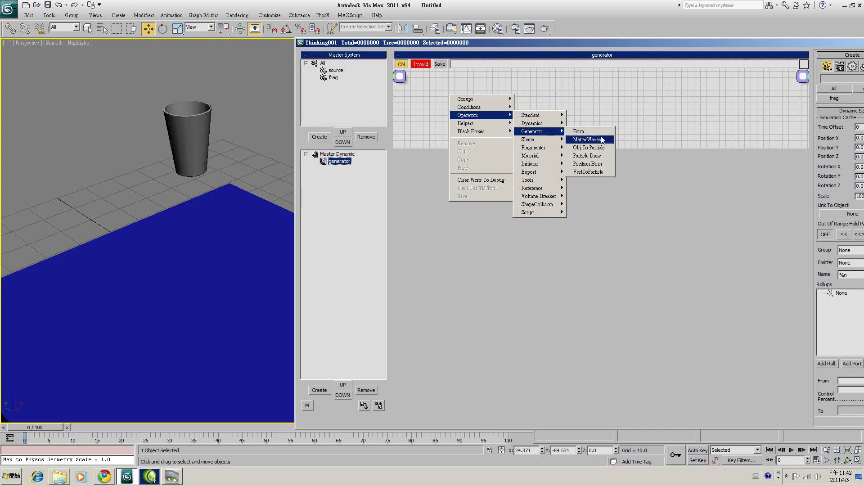
pyautogui.click(594, 164)
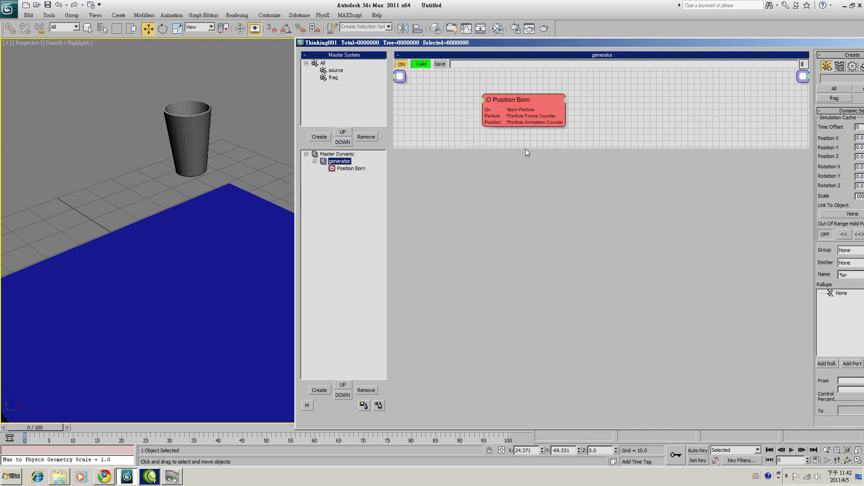
pyautogui.moveTo(528, 145); pyautogui.dragTo(529, 205)
pyautogui.moveTo(513, 131); pyautogui.dragTo(452, 142)
pyautogui.moveTo(650, 42); pyautogui.dragTo(500, 40)
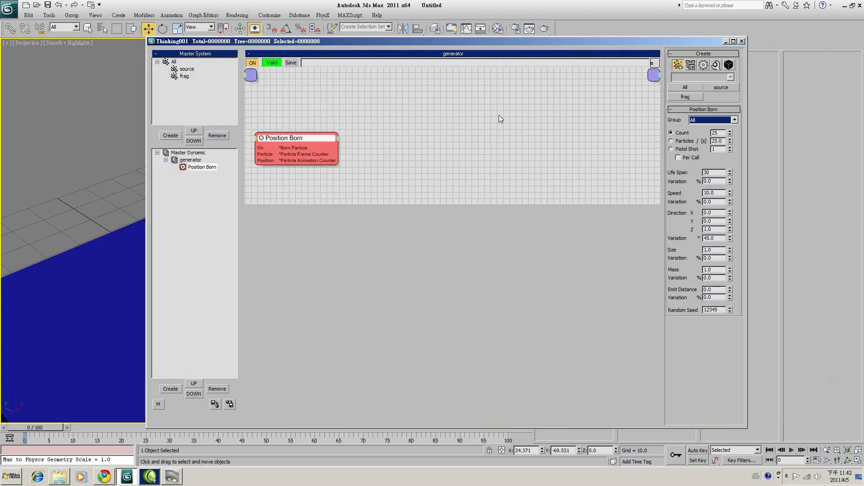
# Step: Add a Geom Instance node, wire Born Particle into it, and set Position Born's group to source
pyautogui.rightClick(343, 117)
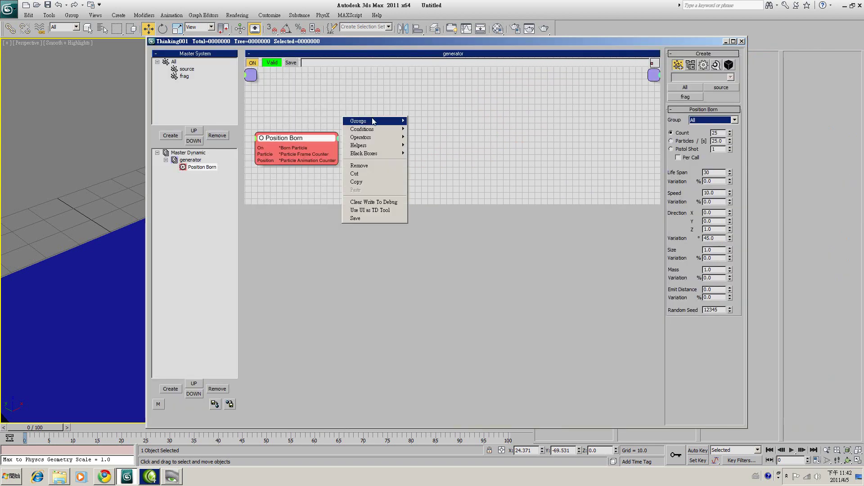
pyautogui.moveTo(373, 121)
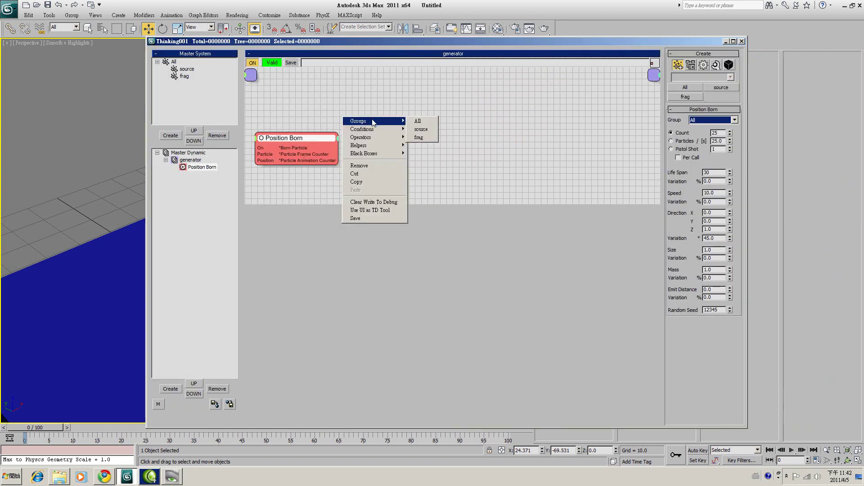
pyautogui.moveTo(380, 141)
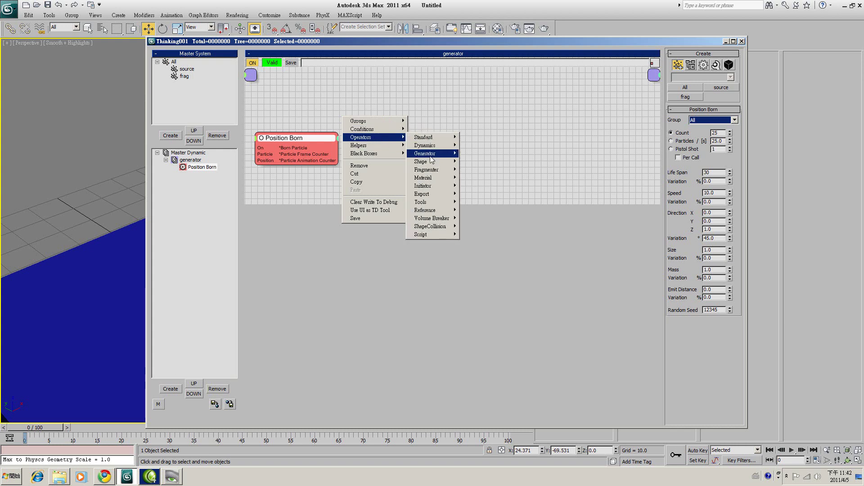
pyautogui.moveTo(435, 162)
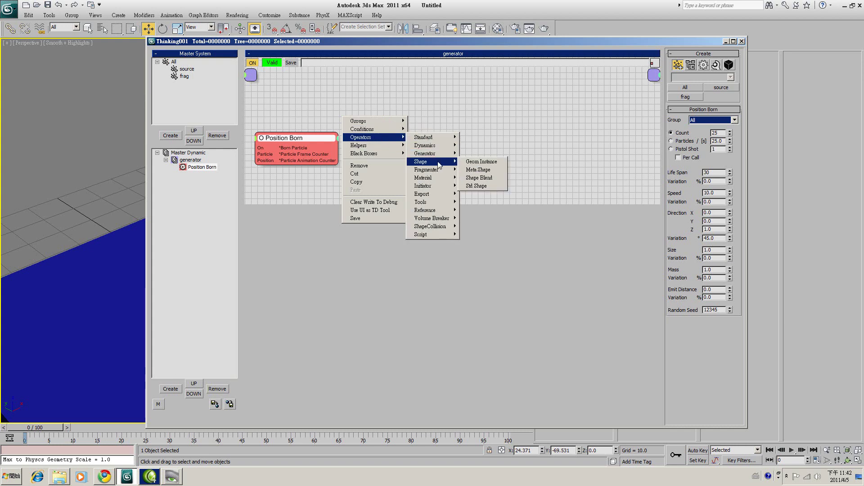
pyautogui.click(482, 162)
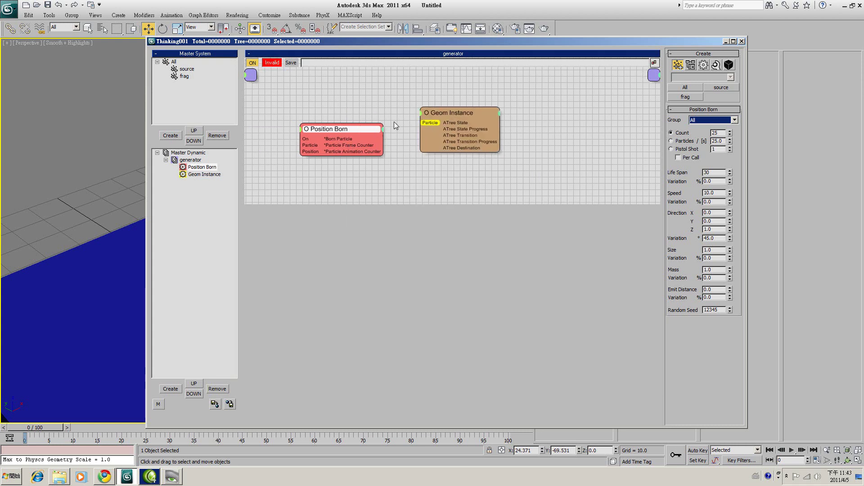
pyautogui.moveTo(428, 123); pyautogui.dragTo(383, 138)
pyautogui.click(735, 120)
pyautogui.click(702, 132)
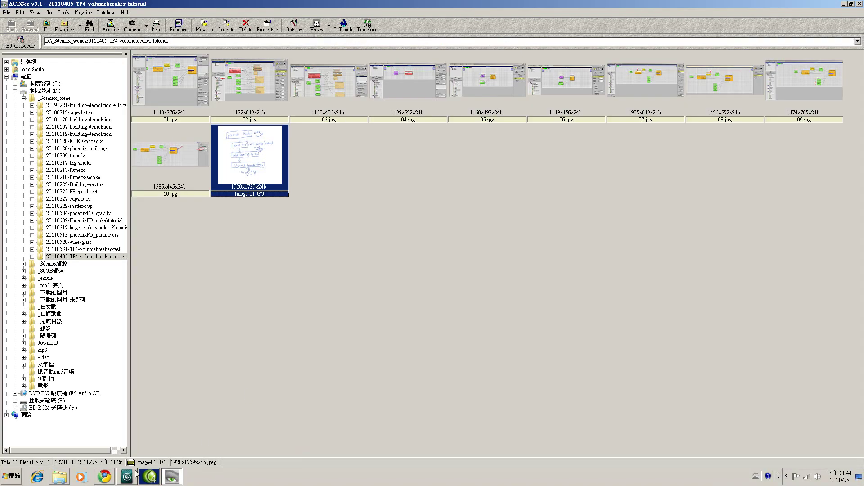
pyautogui.click(127, 476)
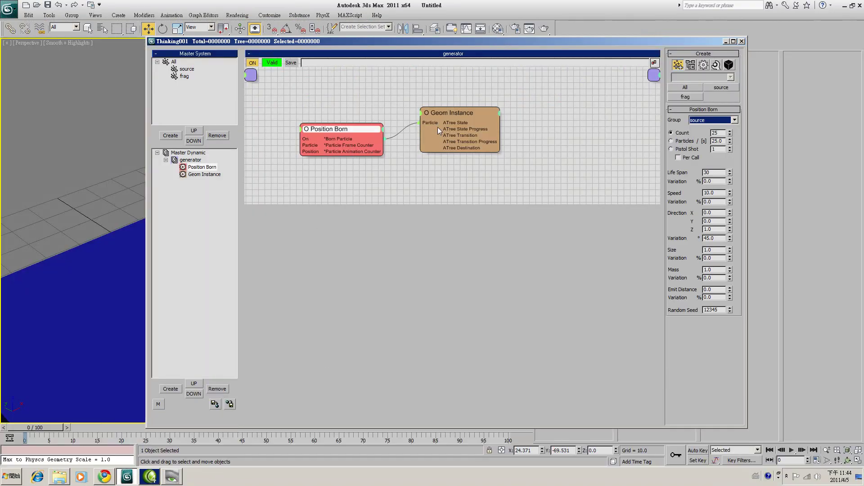
# Step: Pick the cup as the Geom Instance node's shape object
pyautogui.click(444, 123)
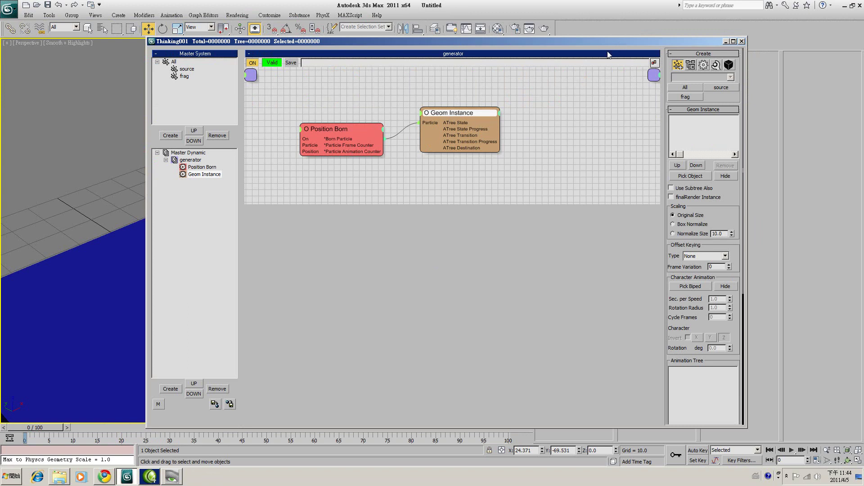
pyautogui.moveTo(628, 41); pyautogui.dragTo(331, 216)
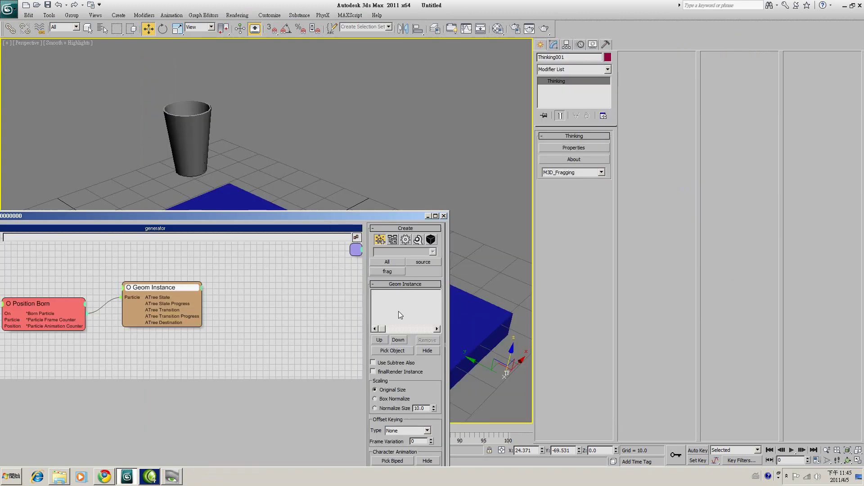
pyautogui.click(391, 349)
pyautogui.click(193, 139)
pyautogui.keyDown('alt'); pyautogui.moveTo(255, 235); pyautogui.dragTo(212, 237, button='middle'); pyautogui.keyUp('alt')
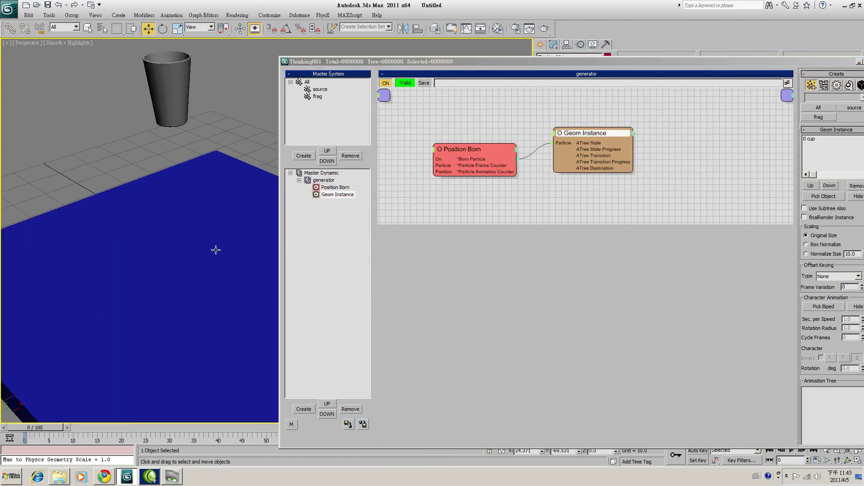
pyautogui.moveTo(728, 62); pyautogui.dragTo(649, 33)
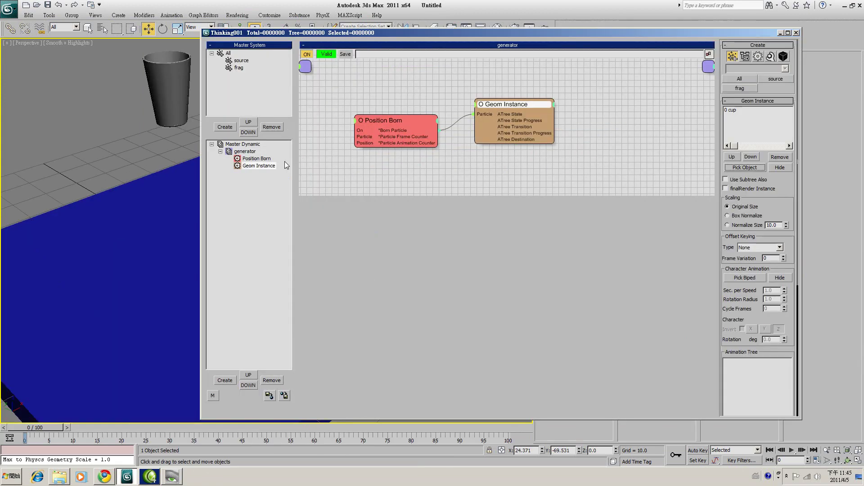
# Step: Play the animation to preview the cup particles, then stop it
pyautogui.click(791, 451)
pyautogui.press('w')
pyautogui.press('/')
# Step: Turn on Show Mesh in Master Dynamic to display the cup particle
pyautogui.click(160, 88)
pyautogui.click(243, 144)
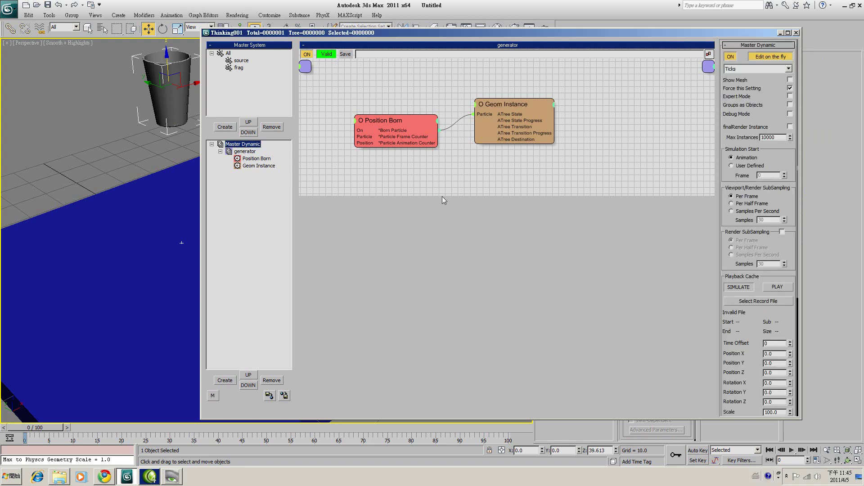
pyautogui.click(789, 79)
pyautogui.scroll(-3, 193, 233)
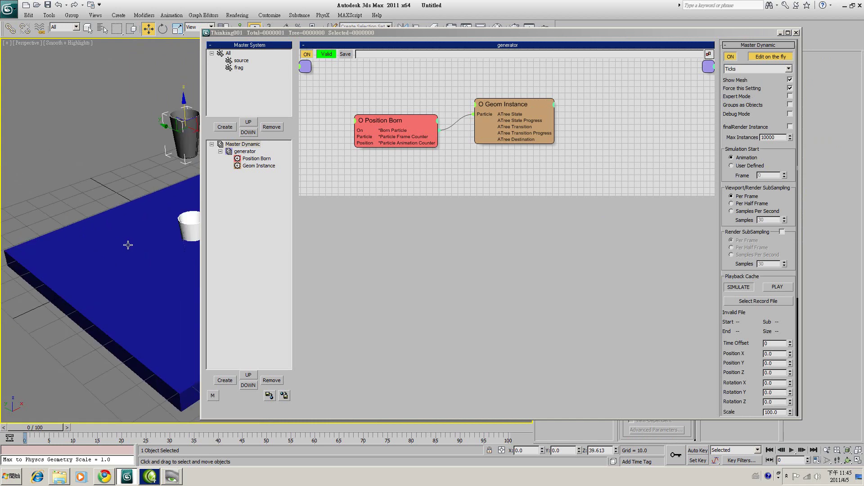
pyautogui.moveTo(359, 41); pyautogui.dragTo(456, 45)
pyautogui.scroll(3, 221, 227)
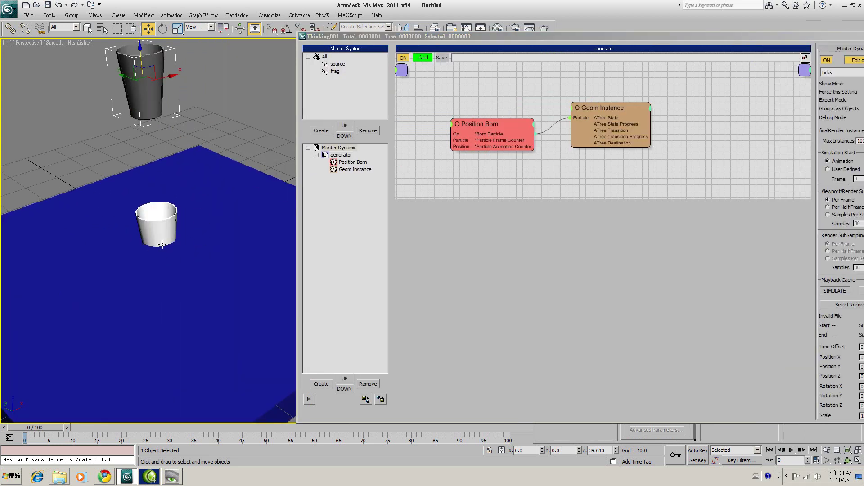
# Step: Move the blue floor plane down below the cup
pyautogui.click(235, 225)
pyautogui.moveTo(203, 221); pyautogui.dragTo(212, 207, button='middle')
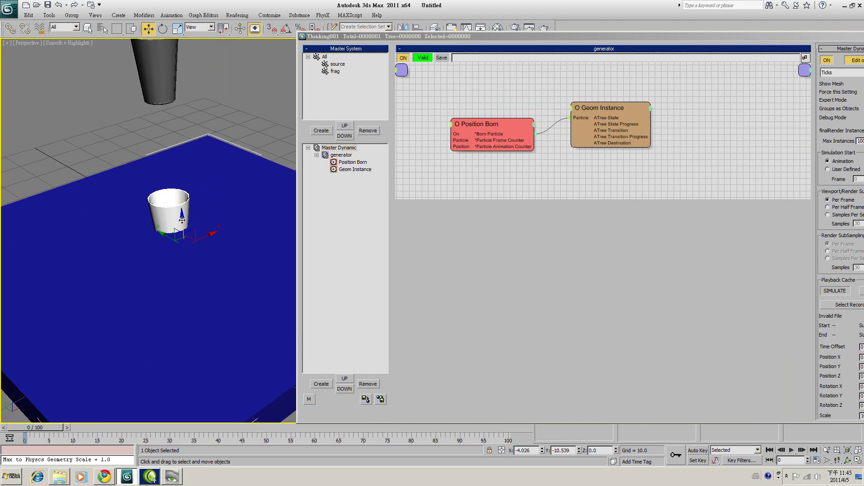
pyautogui.moveTo(182, 219); pyautogui.dragTo(218, 235)
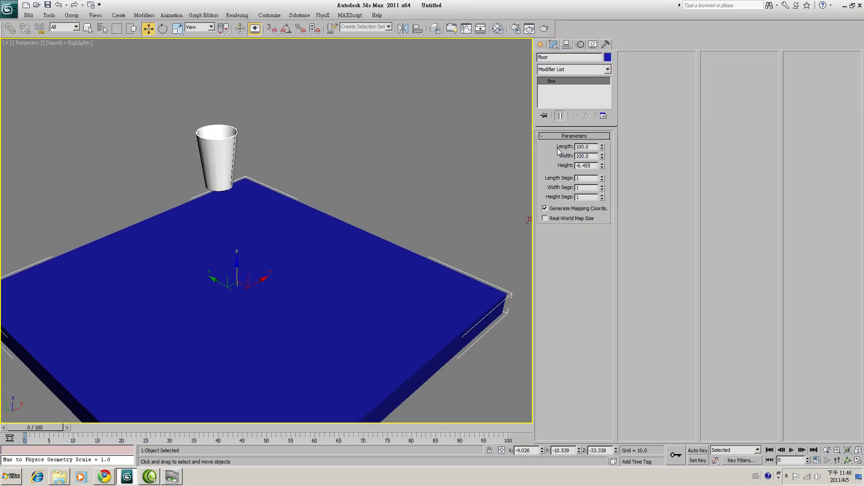
pyautogui.click(103, 28)
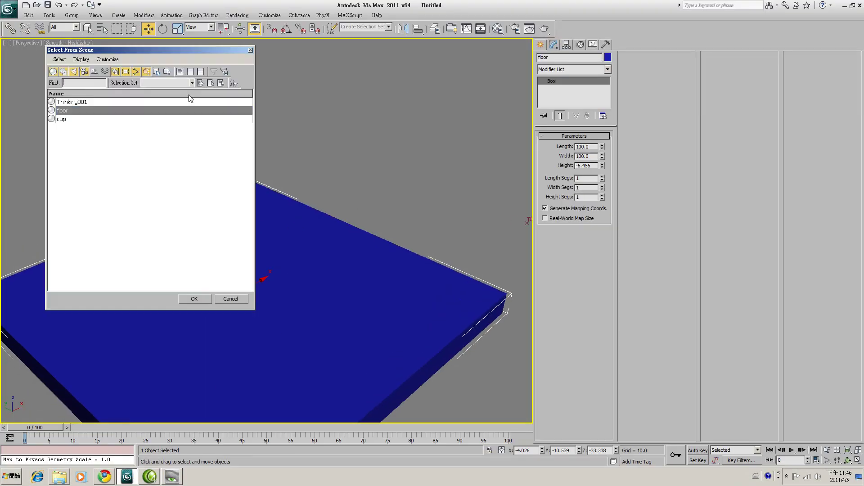
pyautogui.click(72, 102)
pyautogui.press('Return')
# Step: Add another dynamic set under Master Dynamic and name it volumbreker
pyautogui.click(580, 149)
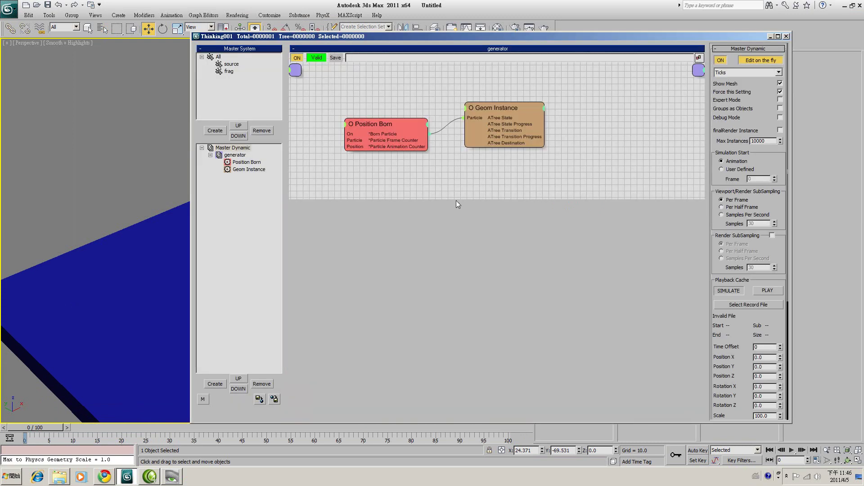
pyautogui.click(233, 149)
pyautogui.click(221, 384)
pyautogui.click(237, 177)
pyautogui.click(246, 176)
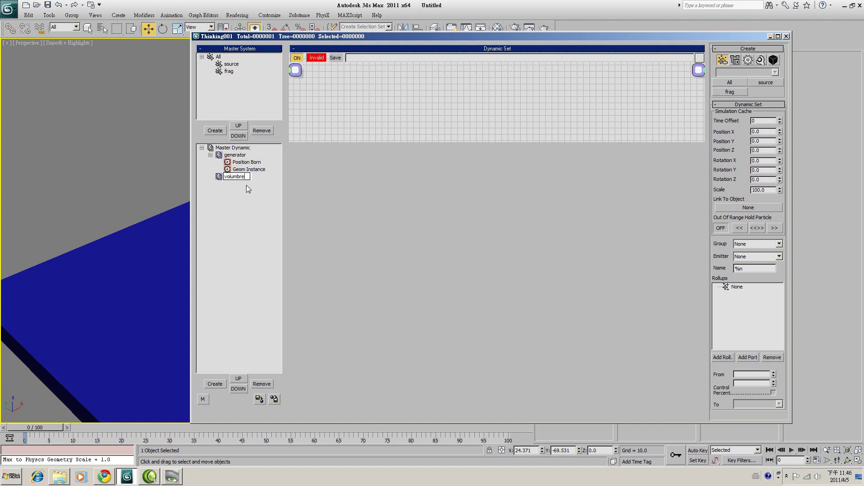
pyautogui.write('volumbreker')
pyautogui.press('Return')
# Step: Add a Groups > All node to the volumbreker graph and enlarge the graph area
pyautogui.rightClick(363, 99)
pyautogui.moveTo(363, 104)
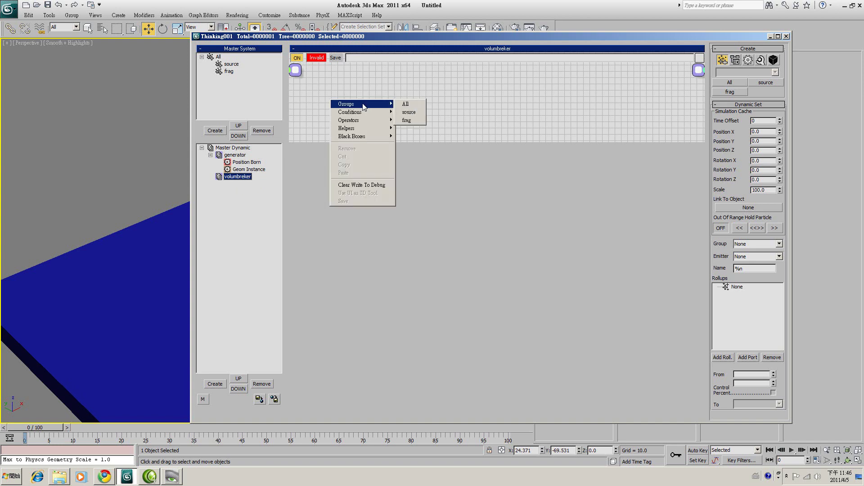
pyautogui.click(406, 104)
pyautogui.moveTo(445, 141); pyautogui.dragTo(446, 199)
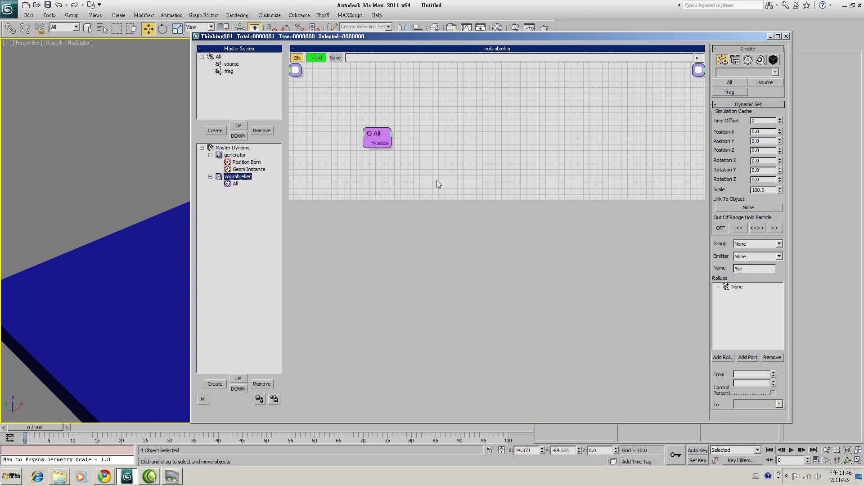
# Step: Add a VolumeBreak operator, wire the All node's Particle output into it, and show its settings
pyautogui.rightClick(430, 124)
pyautogui.moveTo(476, 152)
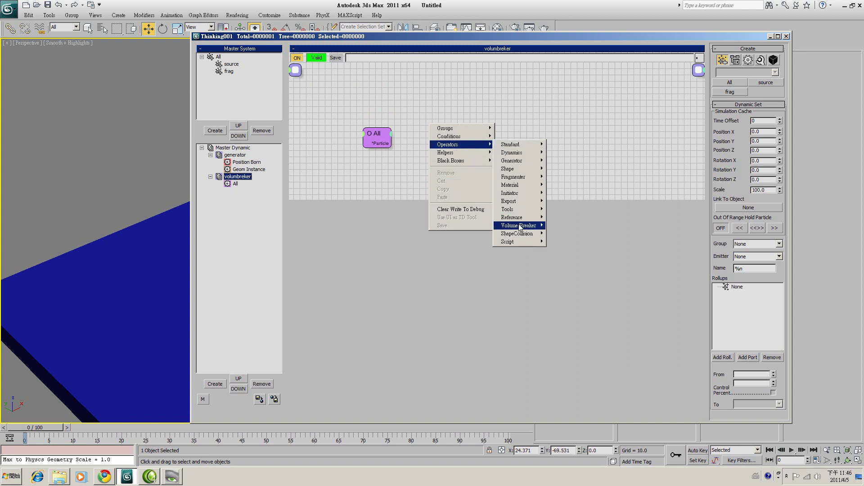
pyautogui.moveTo(519, 229)
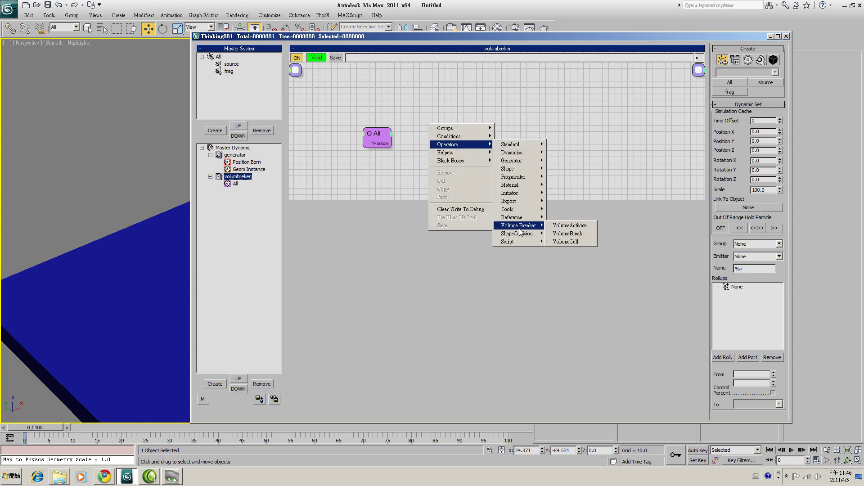
pyautogui.click(583, 234)
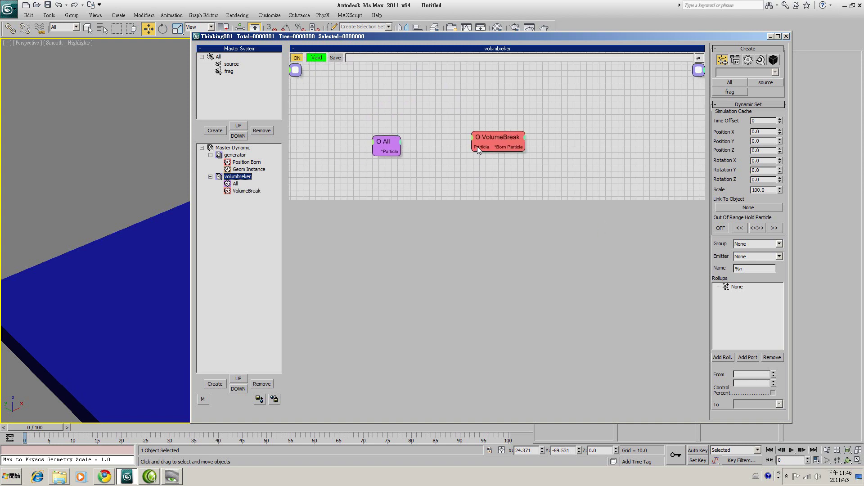
pyautogui.moveTo(478, 147); pyautogui.dragTo(400, 151)
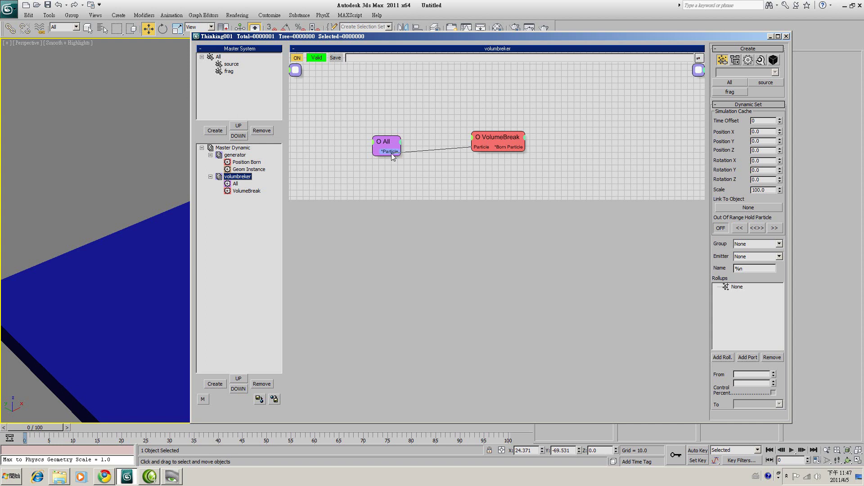
pyautogui.click(498, 140)
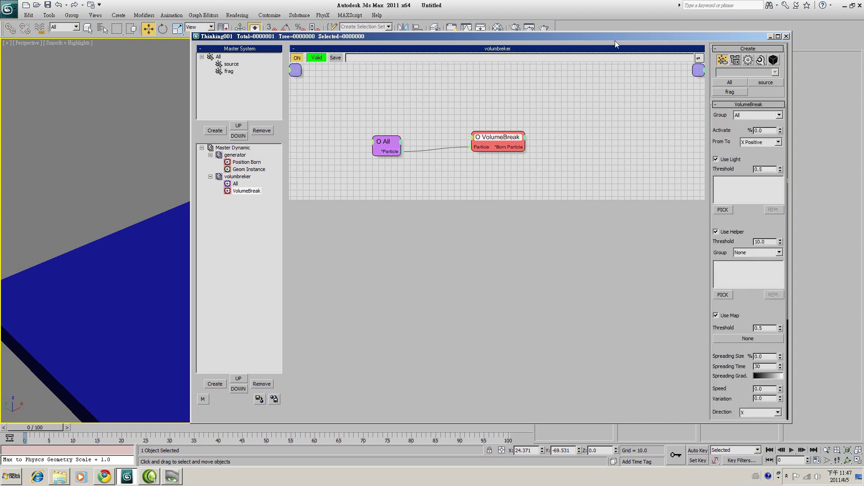
pyautogui.moveTo(615, 40); pyautogui.dragTo(703, 27)
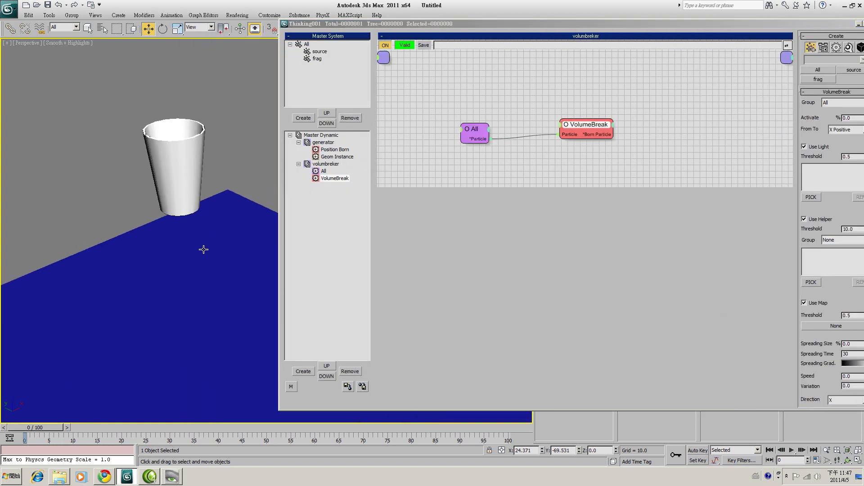
# Step: Turn on edged faces and scrub to about frame 29 to watch the cup break
pyautogui.press('F4')
pyautogui.scroll(2, 207, 285)
pyautogui.moveTo(206, 285); pyautogui.dragTo(220, 223, button='middle')
pyautogui.moveTo(665, 28); pyautogui.dragTo(594, 29)
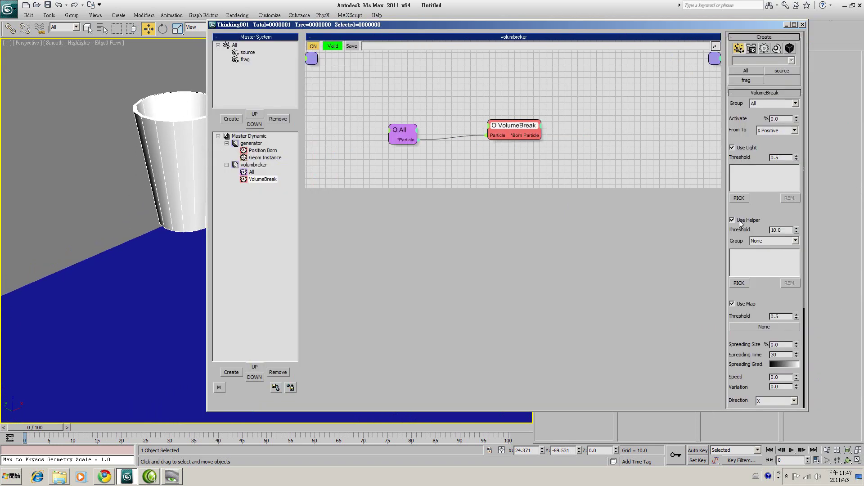
pyautogui.scroll(-3, 769, 237)
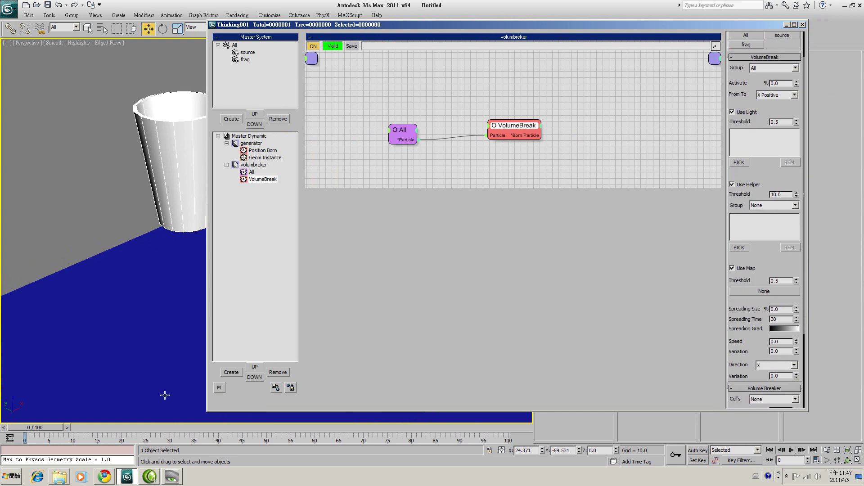
pyautogui.moveTo(40, 432)
pyautogui.mouseDown()
pyautogui.moveTo(129, 431)
pyautogui.moveTo(36, 432)
pyautogui.mouseUp()
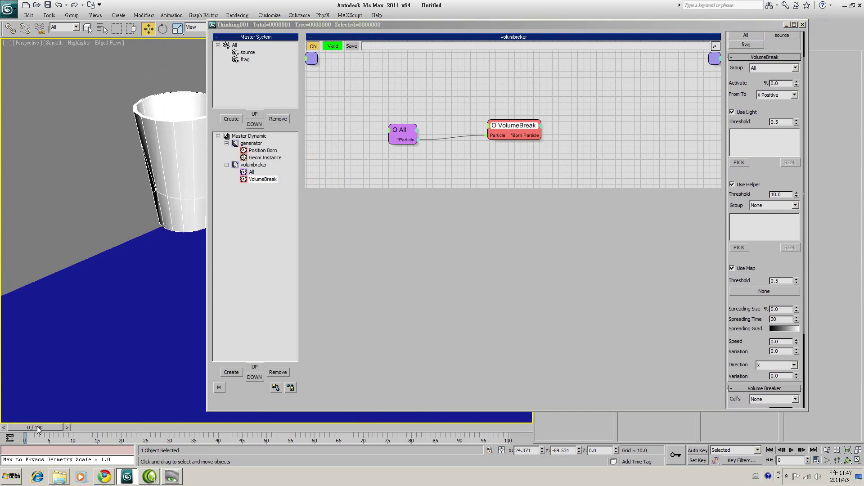
pyautogui.moveTo(39, 430)
pyautogui.mouseDown()
pyautogui.moveTo(171, 441)
pyautogui.moveTo(27, 440)
pyautogui.mouseUp()
# Step: At frame 0, set Position Born's Speed to 0.0, then reselect the volumbreker set
pyautogui.press('w')
pyautogui.click(265, 151)
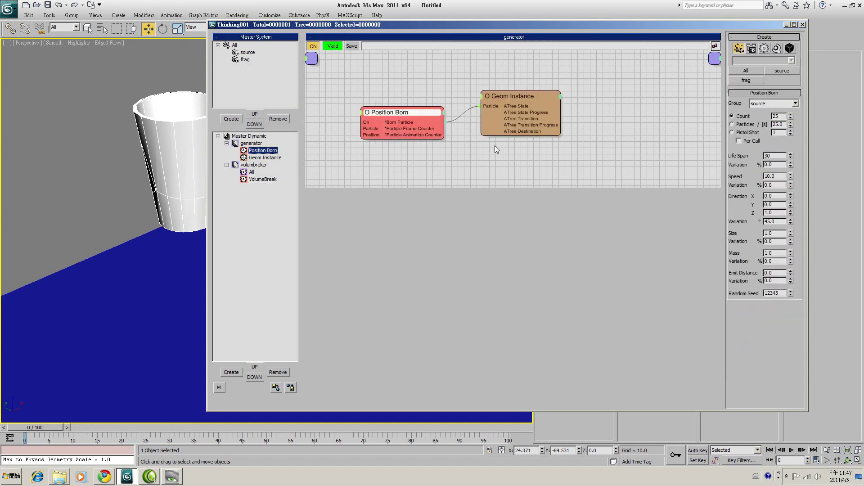
pyautogui.doubleClick(782, 177)
pyautogui.write('0')
pyautogui.press('Return')
pyautogui.click(232, 197)
pyautogui.click(254, 165)
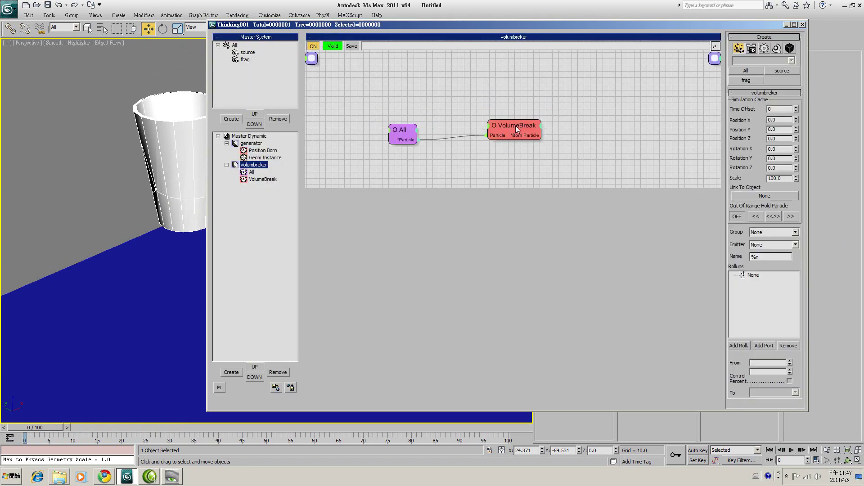
# Step: Orbit around the cup, select VolumeBreak and set its Raster to 10
pyautogui.moveTo(172, 205); pyautogui.dragTo(120, 232, button='middle')
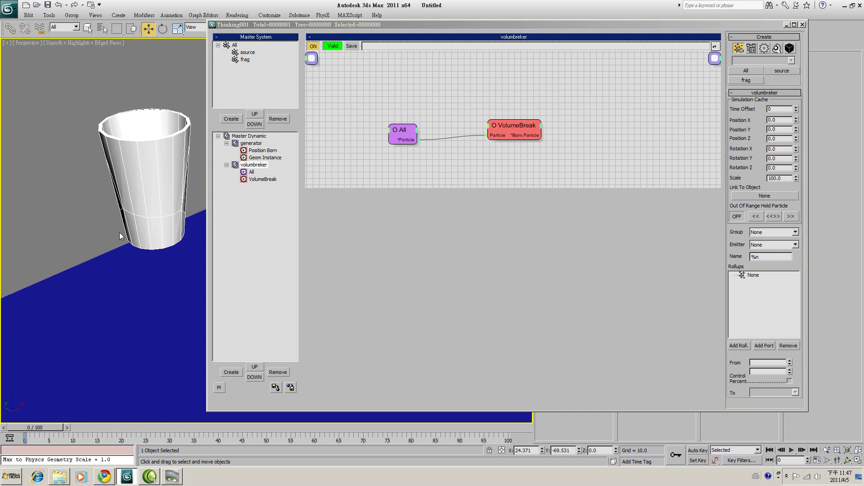
pyautogui.click(848, 460)
pyautogui.moveTo(231, 266); pyautogui.dragTo(155, 260)
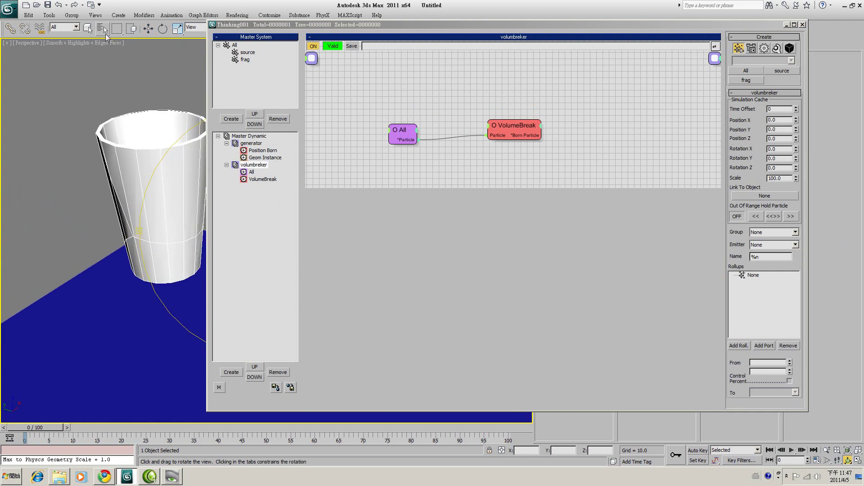
pyautogui.click(88, 28)
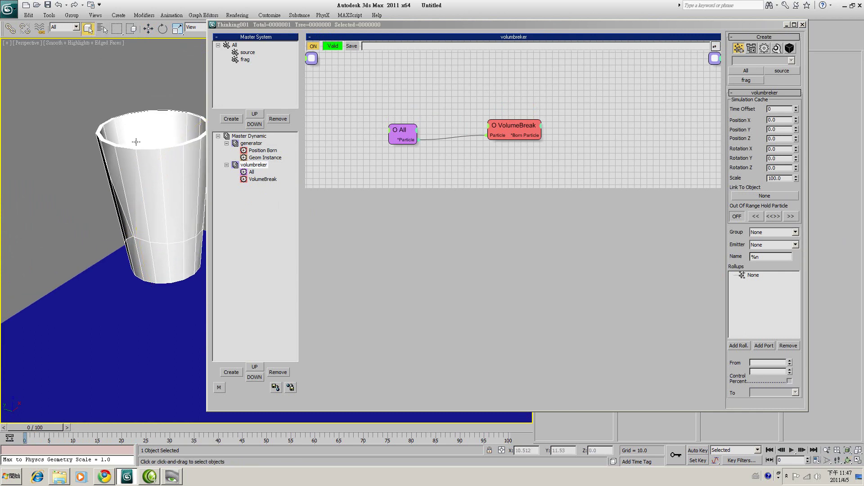
pyautogui.click(520, 123)
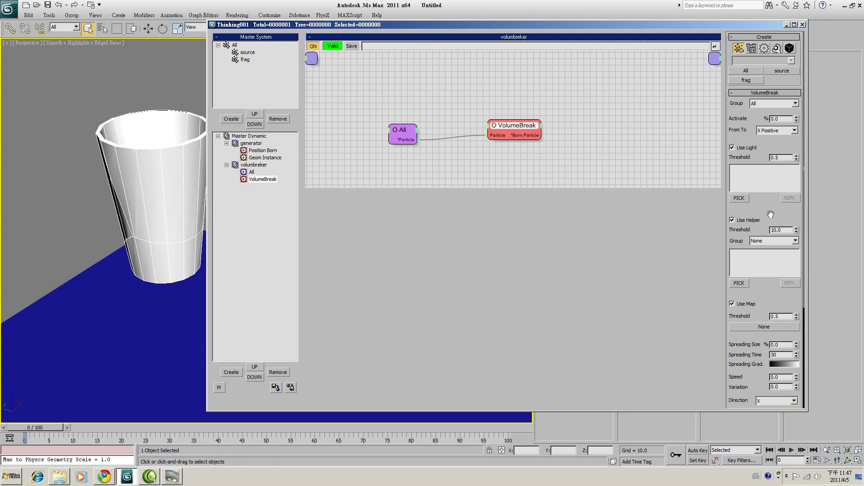
pyautogui.scroll(-6, 772, 211)
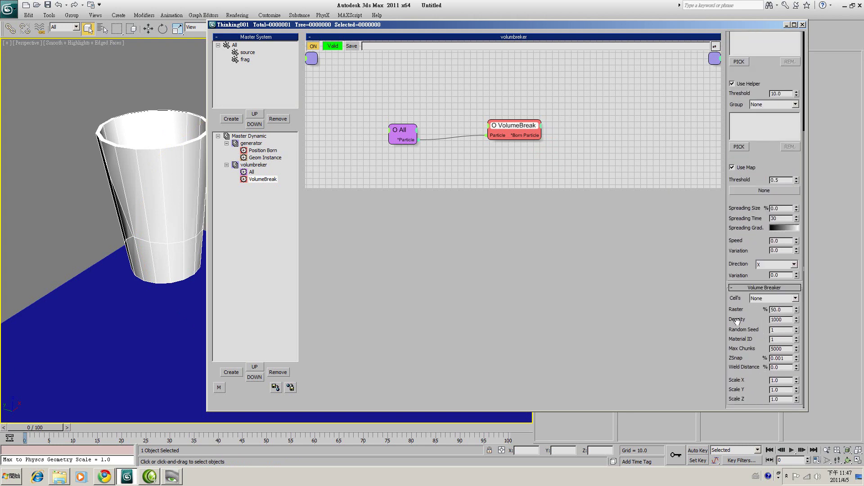
pyautogui.moveTo(781, 310); pyautogui.dragTo(734, 311)
pyautogui.write('1')
# Step: Check the fracture at frame 12, then lower the VolumeBreak Raster to 5.0
pyautogui.moveTo(51, 428)
pyautogui.mouseDown()
pyautogui.moveTo(105, 430)
pyautogui.moveTo(33, 428)
pyautogui.mouseUp()
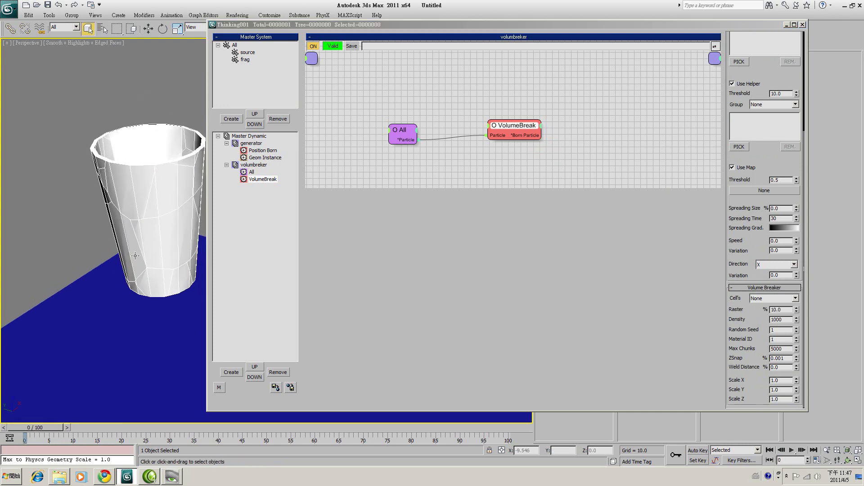
pyautogui.click(848, 460)
pyautogui.moveTo(196, 209); pyautogui.dragTo(210, 225)
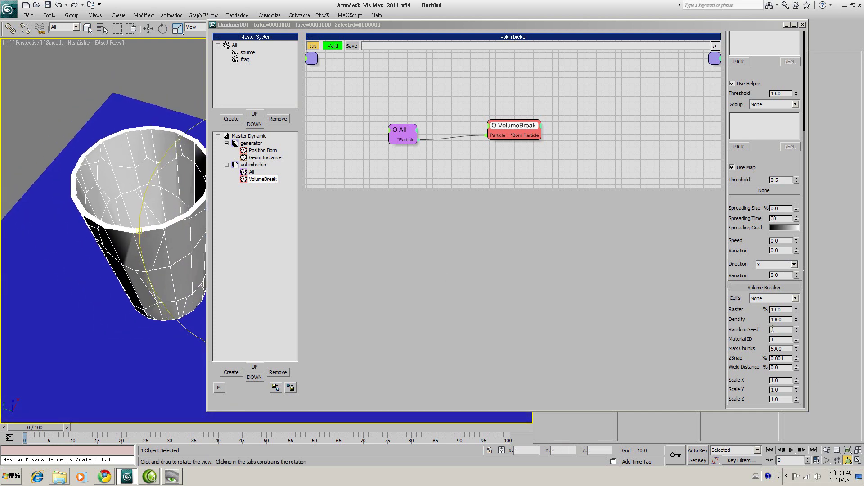
pyautogui.doubleClick(781, 309)
pyautogui.write('5')
pyautogui.press('Return')
# Step: Scrub the timeline to preview the finer fracture across the whole cup
pyautogui.click(47, 431)
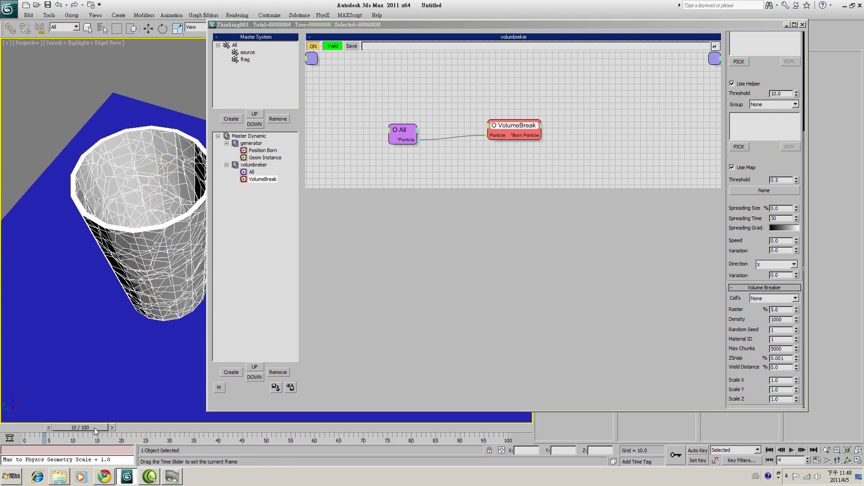
pyautogui.moveTo(184, 266)
pyautogui.mouseDown()
pyautogui.moveTo(190, 271)
pyautogui.moveTo(174, 232)
pyautogui.moveTo(170, 265)
pyautogui.moveTo(193, 276)
pyautogui.moveTo(175, 280)
pyautogui.mouseUp()
pyautogui.scroll(5, 174, 243)
pyautogui.scroll(-4, 178, 277)
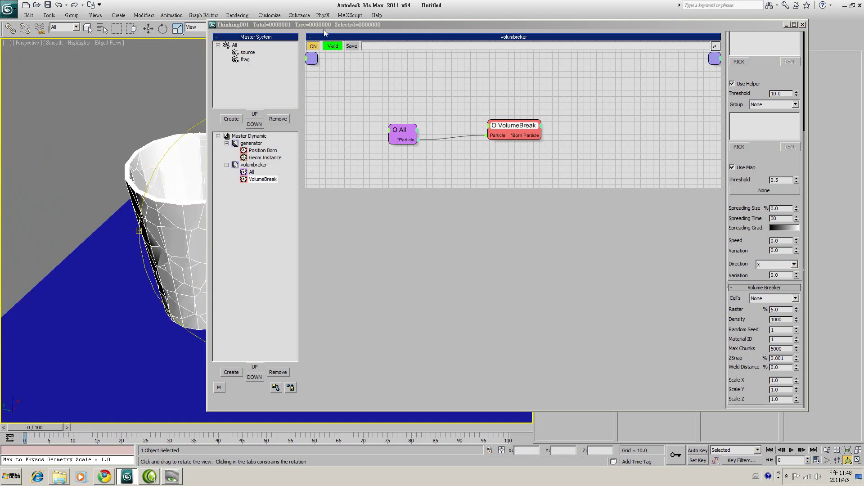
pyautogui.moveTo(334, 25); pyautogui.dragTo(389, 21)
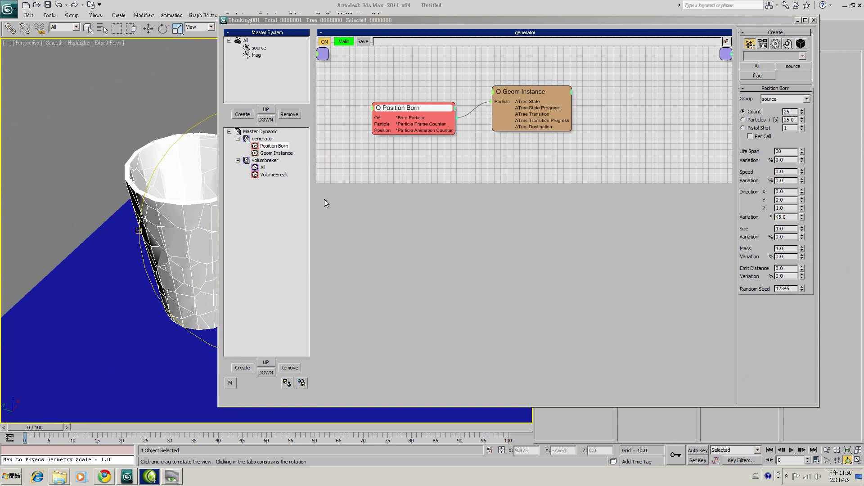
# Step: Switch Position Born's emission to Pistol Shot
pyautogui.click(271, 146)
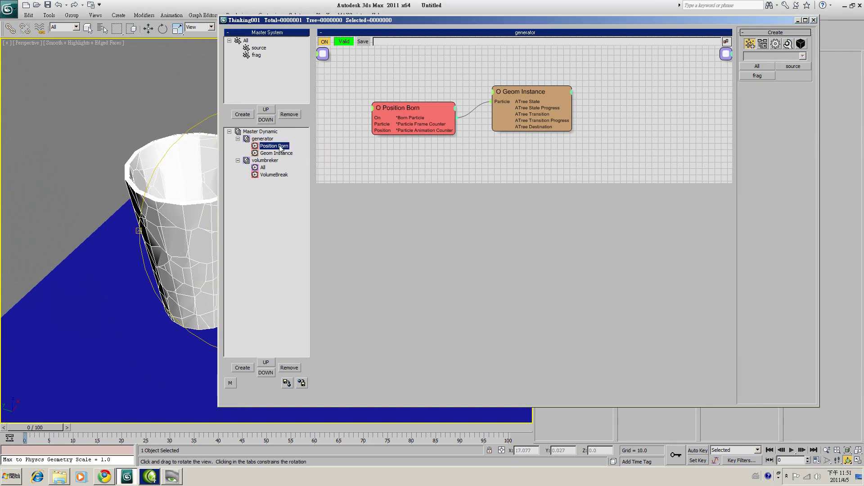
pyautogui.click(424, 109)
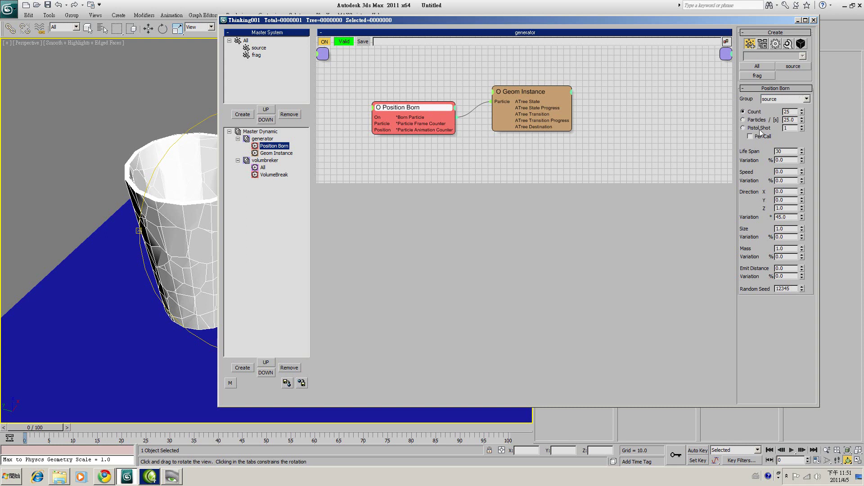
pyautogui.click(743, 128)
# Step: Play and stop the animation, then consult the tutorial images in ACDSee
pyautogui.click(791, 450)
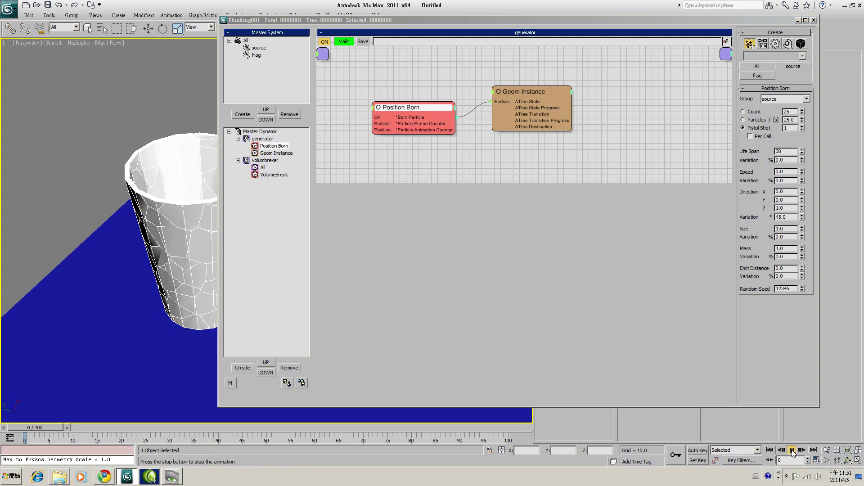
pyautogui.click(847, 460)
pyautogui.click(770, 450)
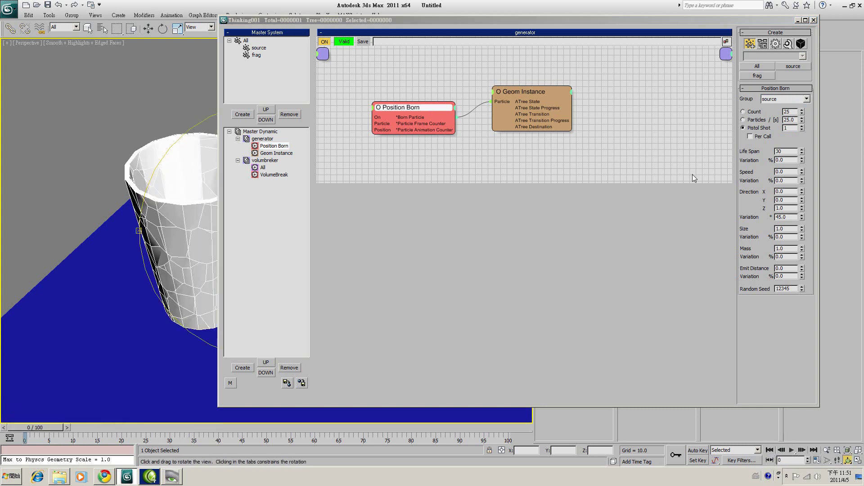
pyautogui.click(172, 477)
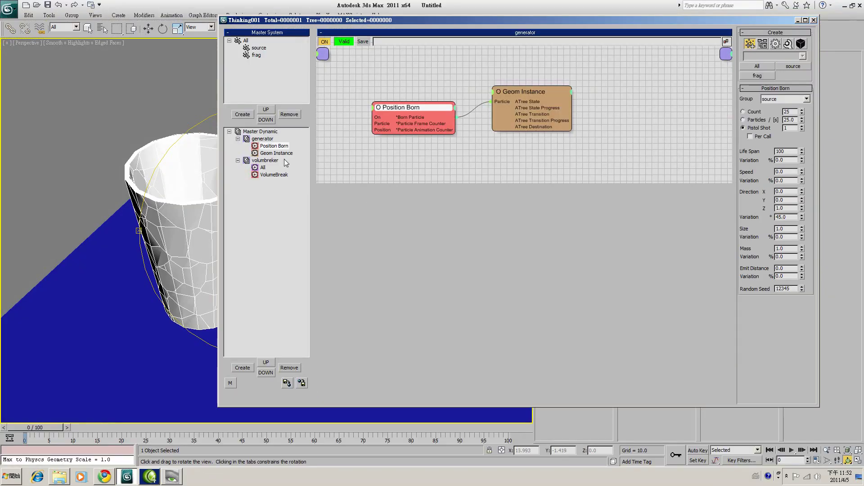
# Step: Create a new dynamic set under Master Dynamic and name it gravity
pyautogui.click(260, 131)
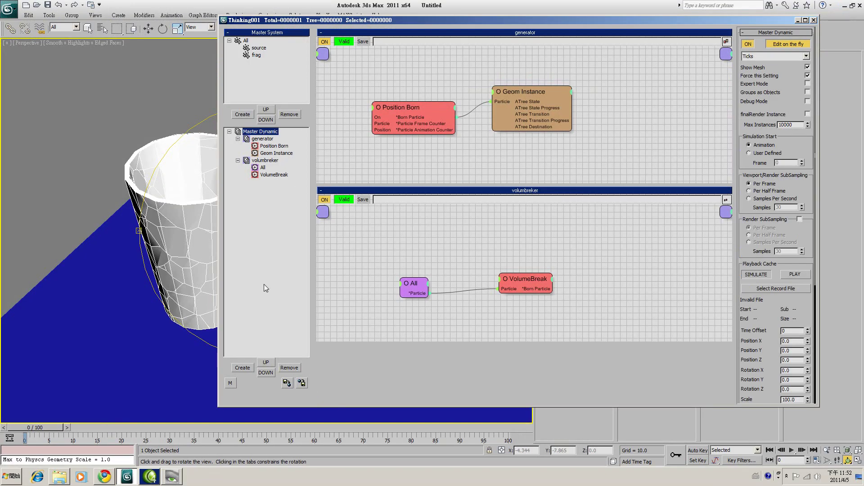
pyautogui.click(242, 367)
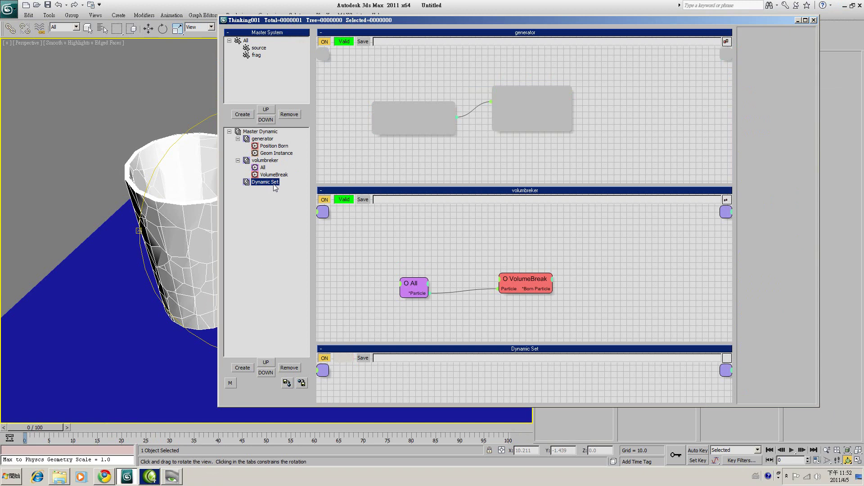
pyautogui.click(272, 182)
pyautogui.click(272, 182)
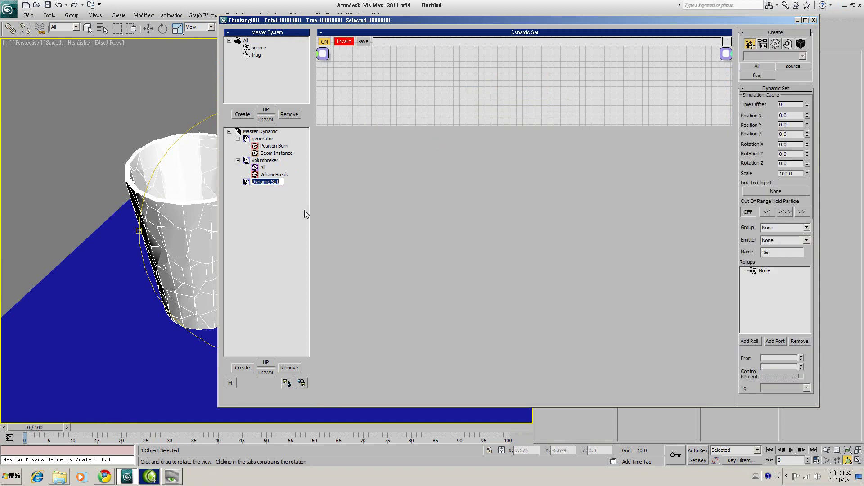
pyautogui.write('gravity')
pyautogui.press('Return')
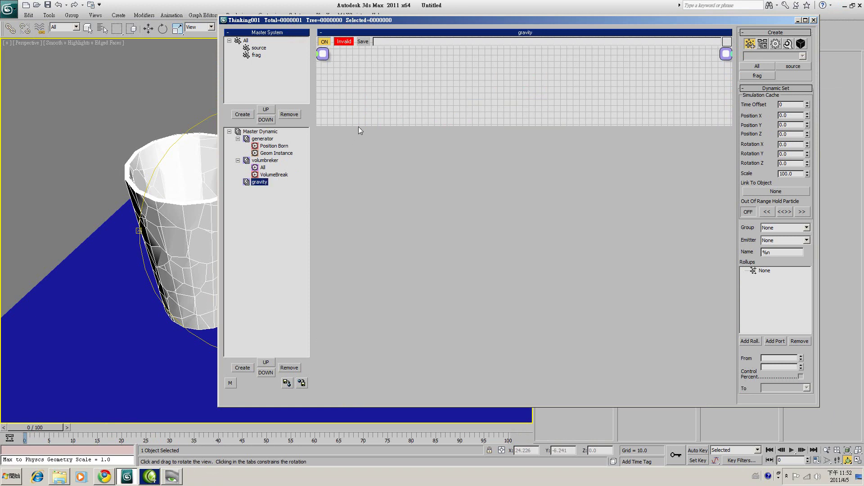
# Step: Enlarge the gravity graph and add an All particle-group node to it
pyautogui.moveTo(358, 126); pyautogui.dragTo(350, 168)
pyautogui.rightClick(335, 100)
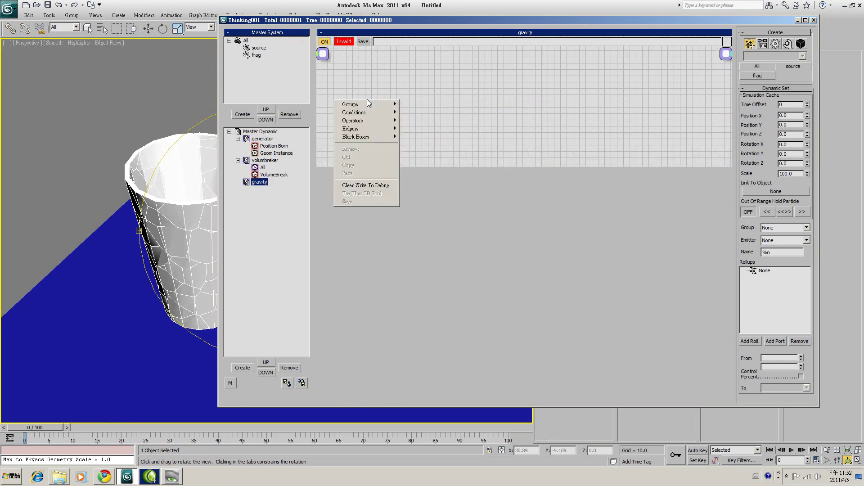
pyautogui.moveTo(387, 104)
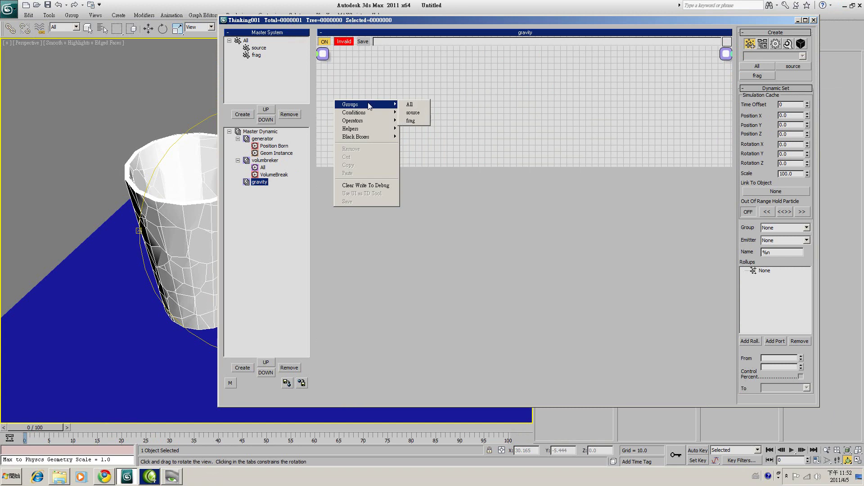
pyautogui.click(410, 105)
pyautogui.rightClick(428, 101)
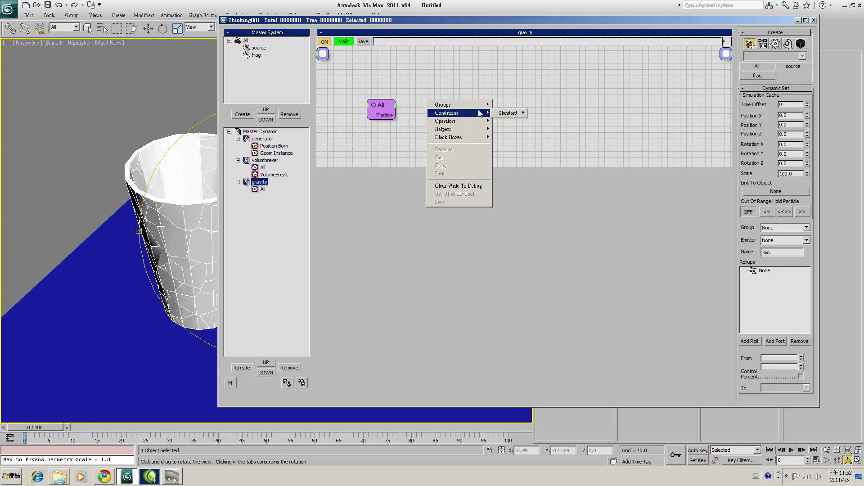
# Step: Add a Dynamics Force operator to the gravity graph
pyautogui.moveTo(478, 124)
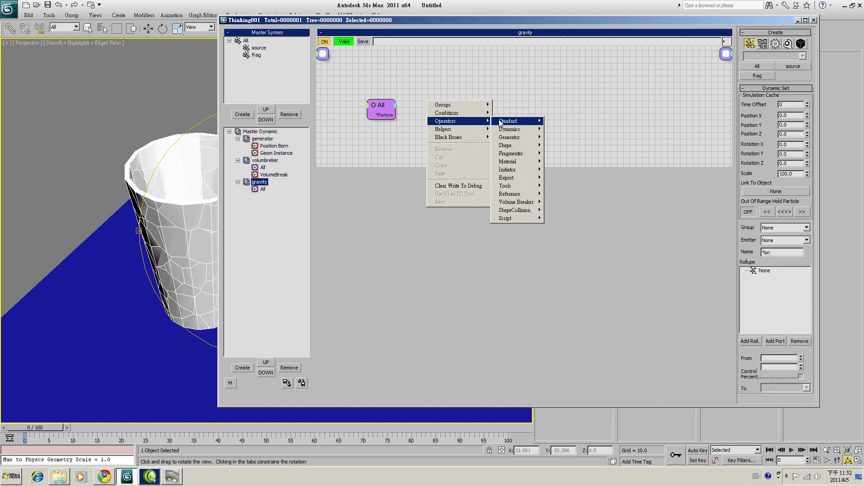
pyautogui.moveTo(519, 130)
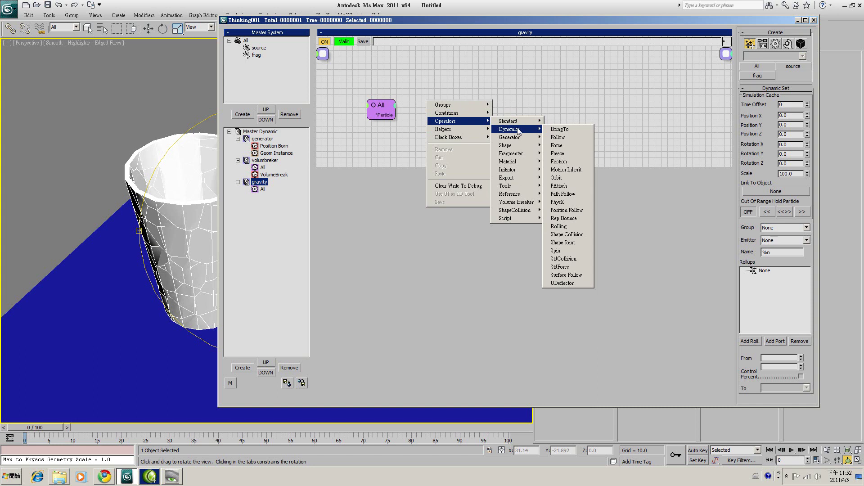
pyautogui.click(580, 146)
pyautogui.click(476, 106)
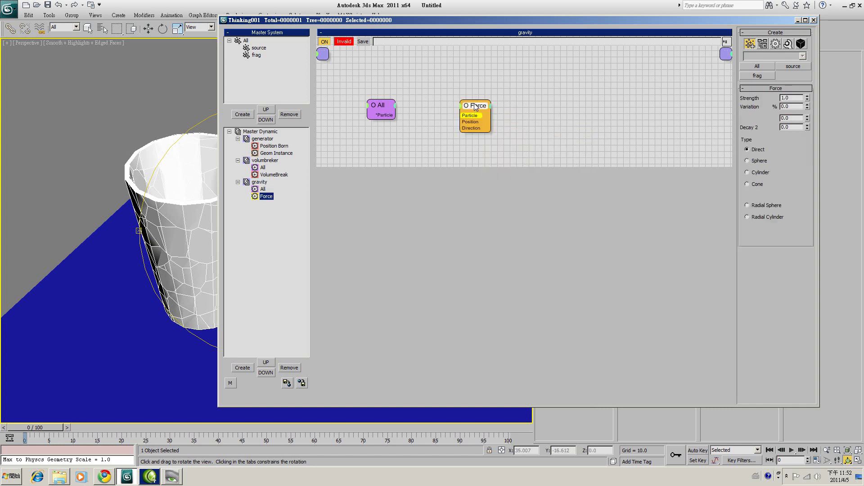
# Step: Add a Point3 helper and set its Z value to -1.0
pyautogui.rightClick(360, 158)
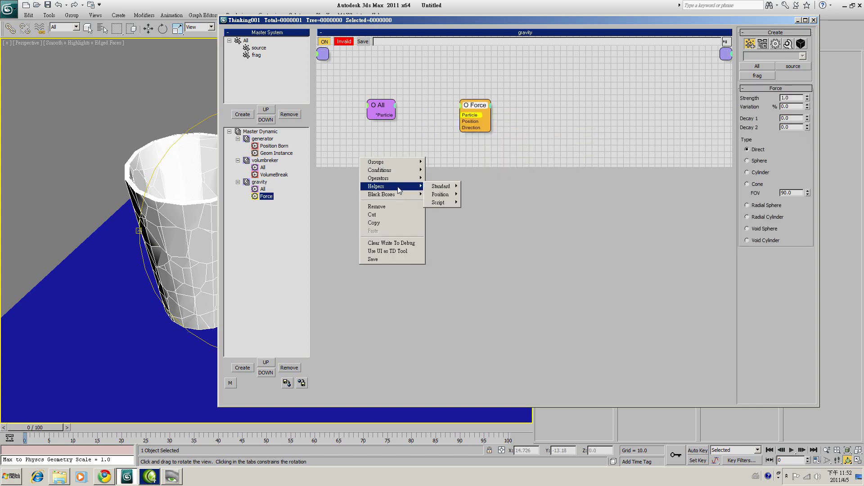
pyautogui.moveTo(438, 190)
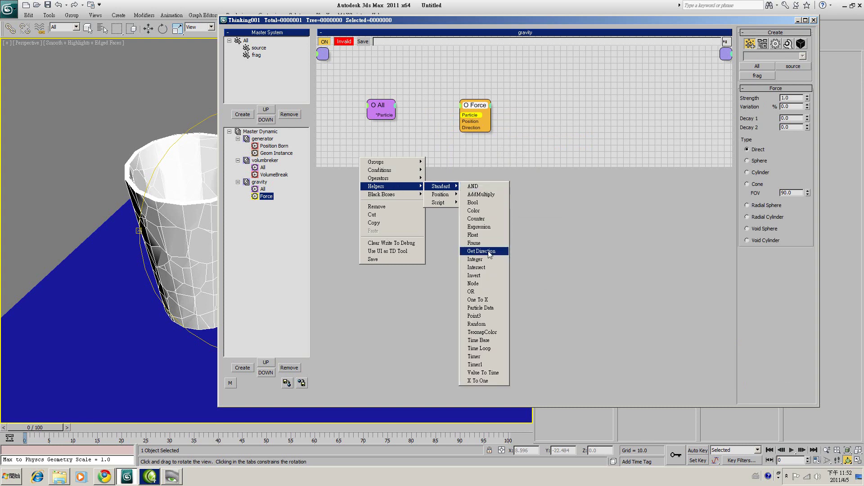
pyautogui.click(477, 316)
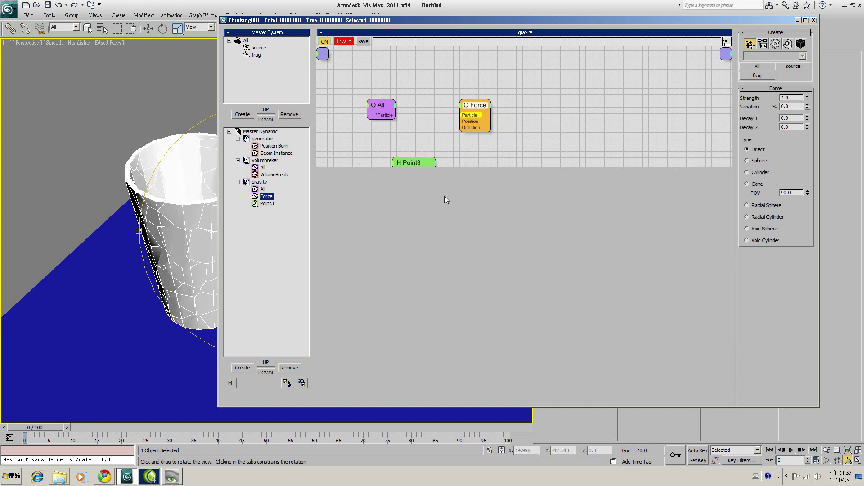
pyautogui.moveTo(449, 167); pyautogui.dragTo(448, 244)
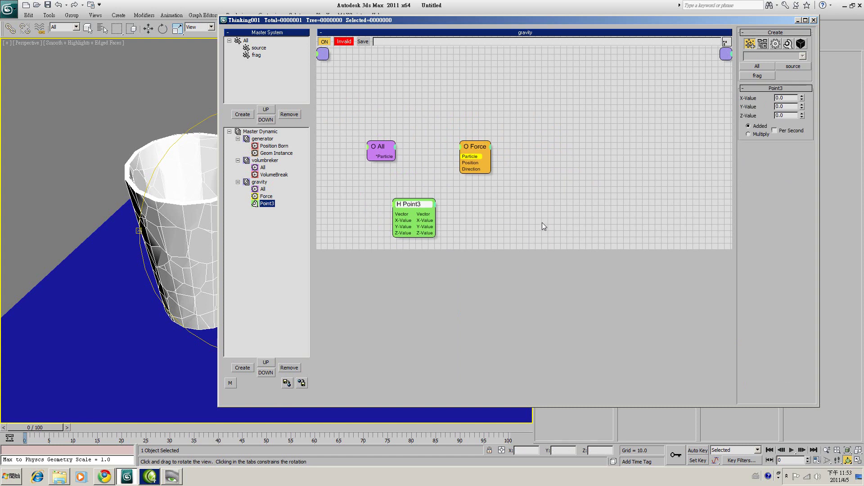
pyautogui.click(787, 115)
pyautogui.write('-1')
pyautogui.press('Return')
# Step: Wire Point3's vector into Force Direction and All into Force, then play
pyautogui.keyDown('ctrl'); pyautogui.moveTo(480, 146); pyautogui.dragTo(501, 136); pyautogui.keyUp('ctrl')
pyautogui.click(499, 209)
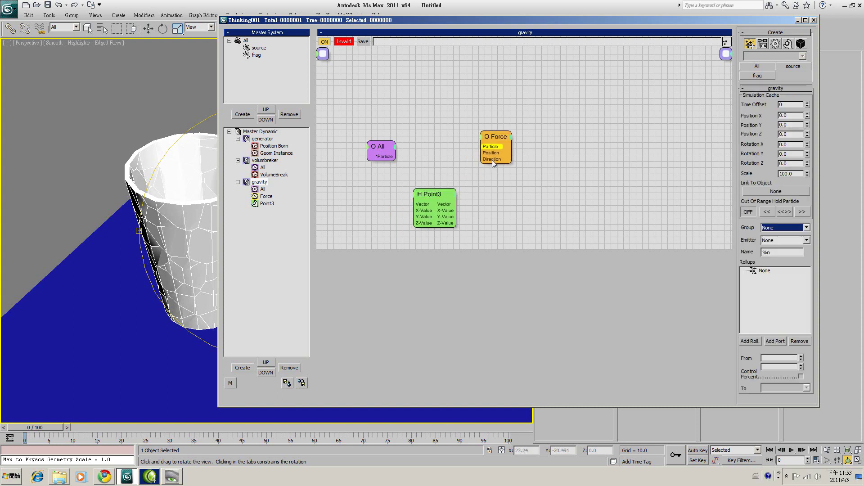
pyautogui.moveTo(492, 160); pyautogui.dragTo(452, 207)
pyautogui.moveTo(479, 150); pyautogui.dragTo(486, 151)
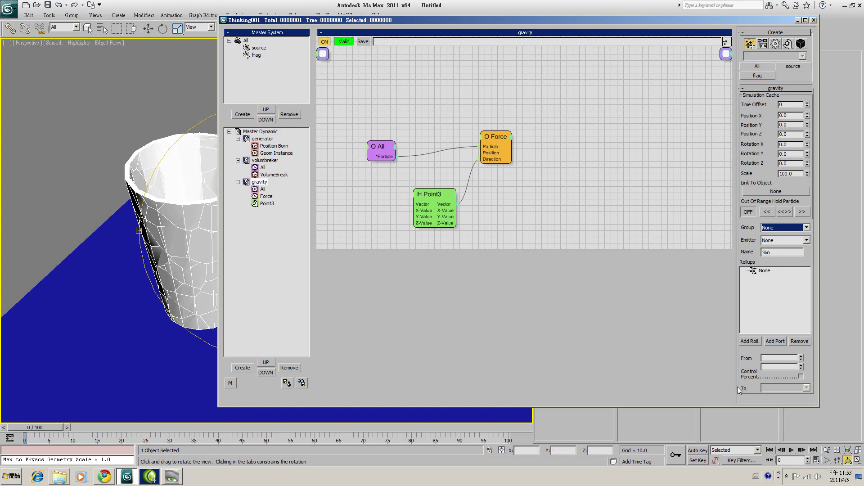
pyautogui.click(791, 451)
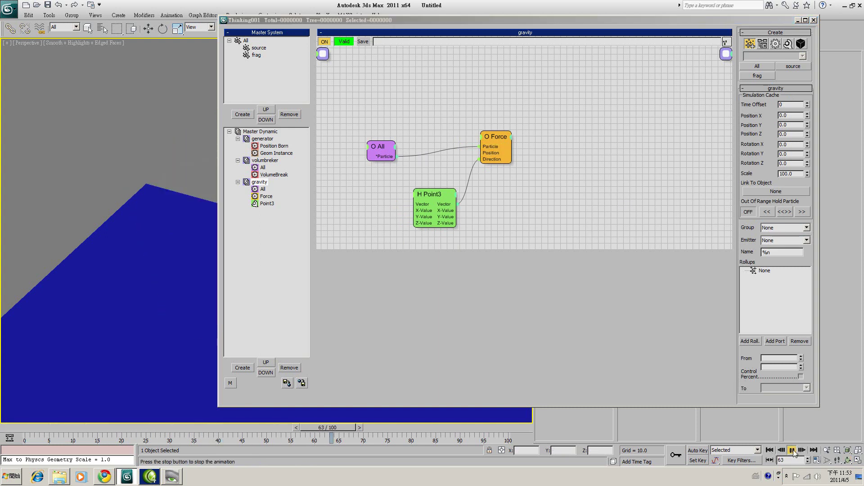
# Step: Replay from frame 0 with the view orbited to watch the cup fall onto the floor
pyautogui.click(791, 450)
pyautogui.click(772, 450)
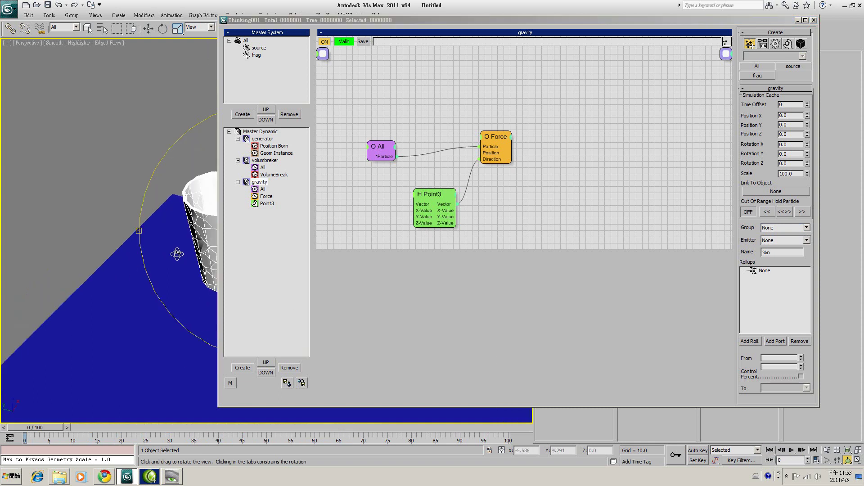
pyautogui.moveTo(288, 20); pyautogui.dragTo(416, 15)
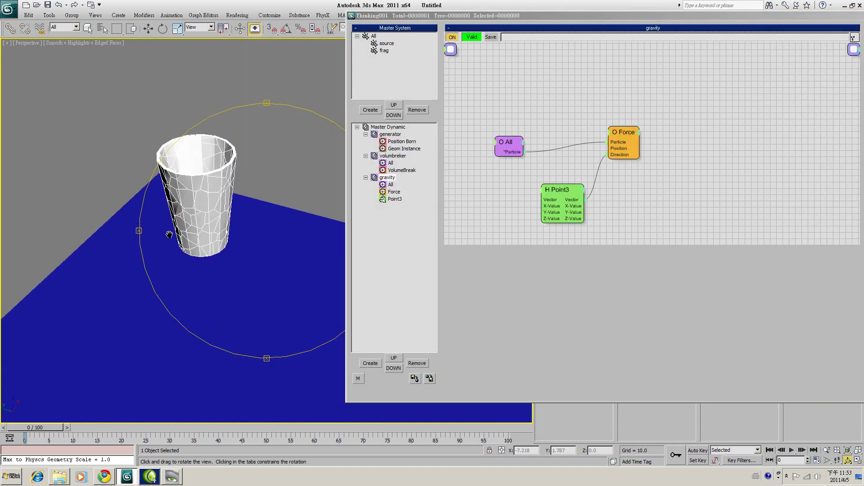
pyautogui.moveTo(236, 259); pyautogui.dragTo(347, 285)
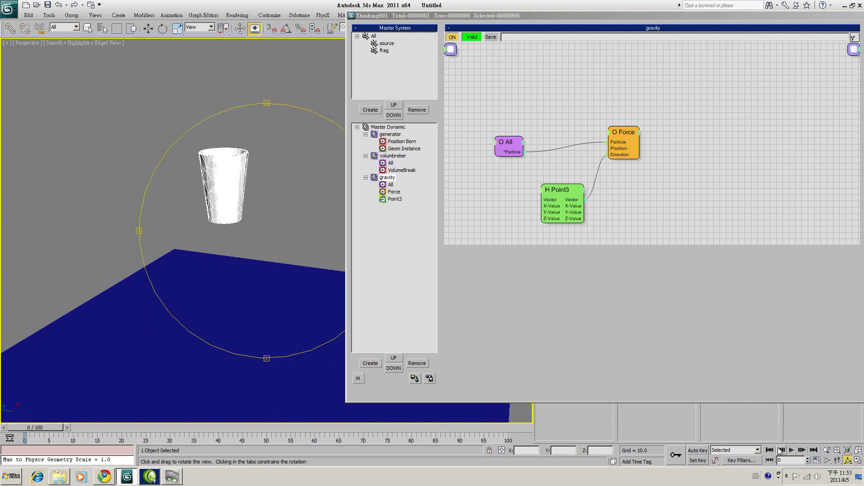
pyautogui.click(791, 451)
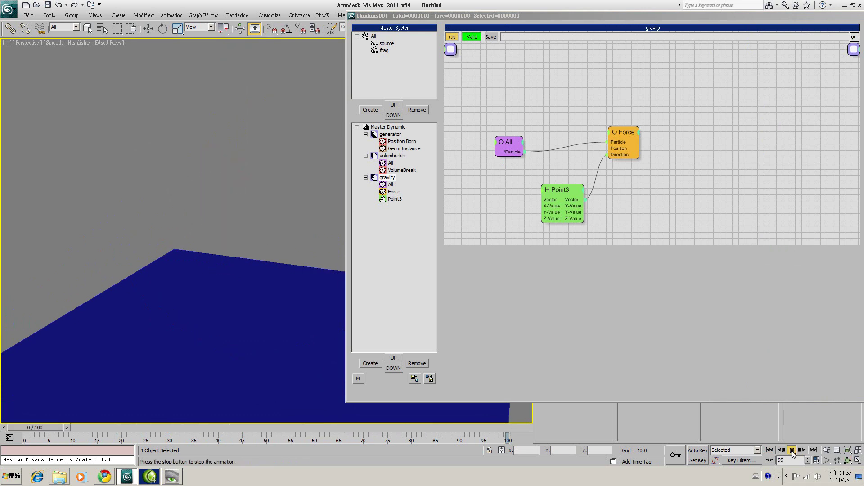
pyautogui.click(791, 450)
pyautogui.click(769, 450)
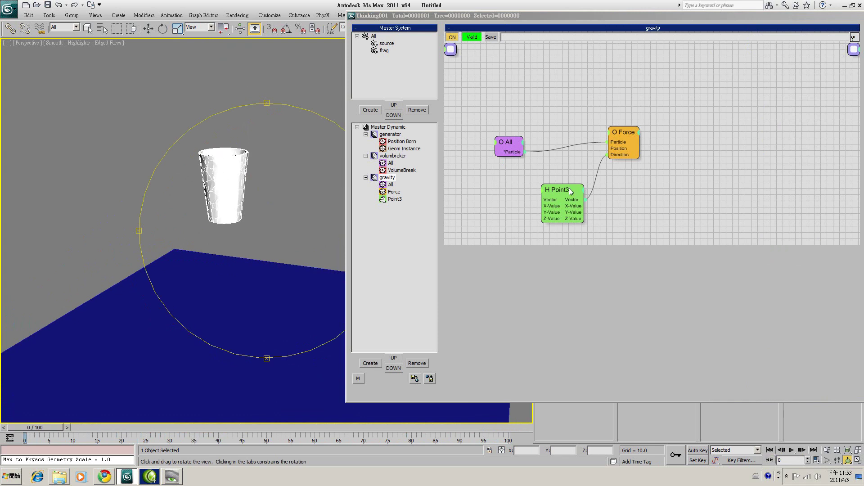
# Step: Set the Force strength to 10.0, minimize the particle editor and play again
pyautogui.click(88, 28)
pyautogui.click(623, 132)
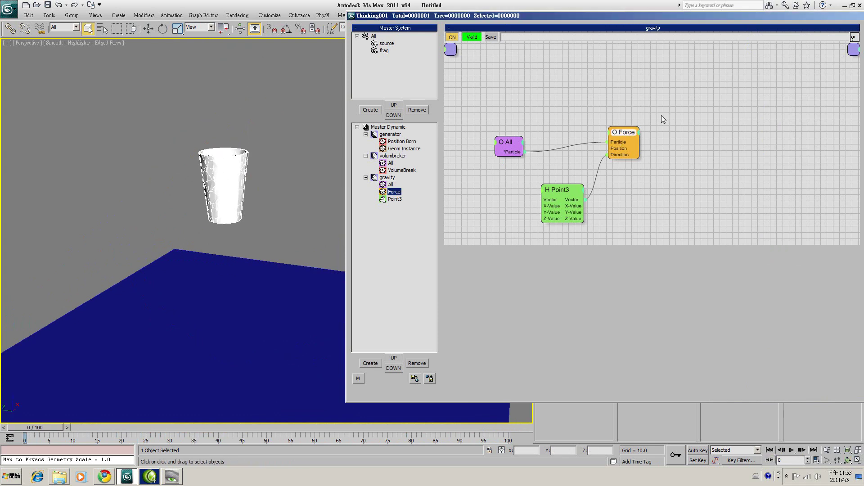
pyautogui.moveTo(720, 16); pyautogui.dragTo(550, 43)
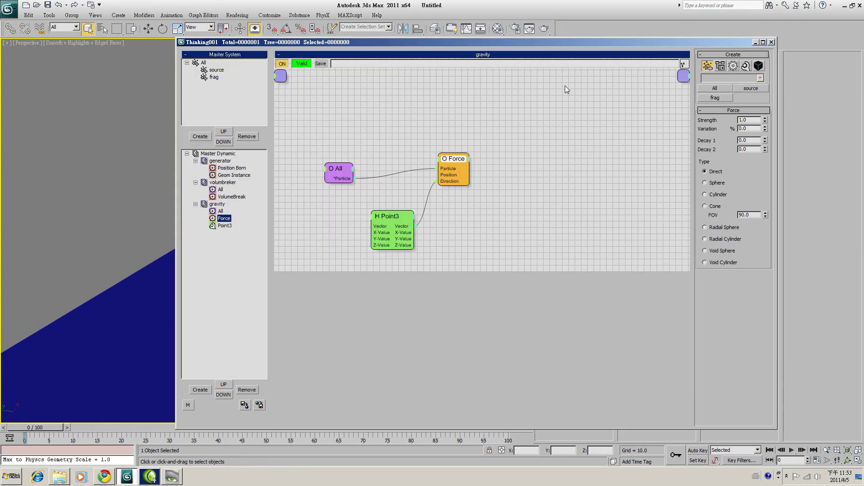
pyautogui.click(754, 120)
pyautogui.write('10')
pyautogui.press('Return')
pyautogui.click(756, 42)
pyautogui.click(792, 450)
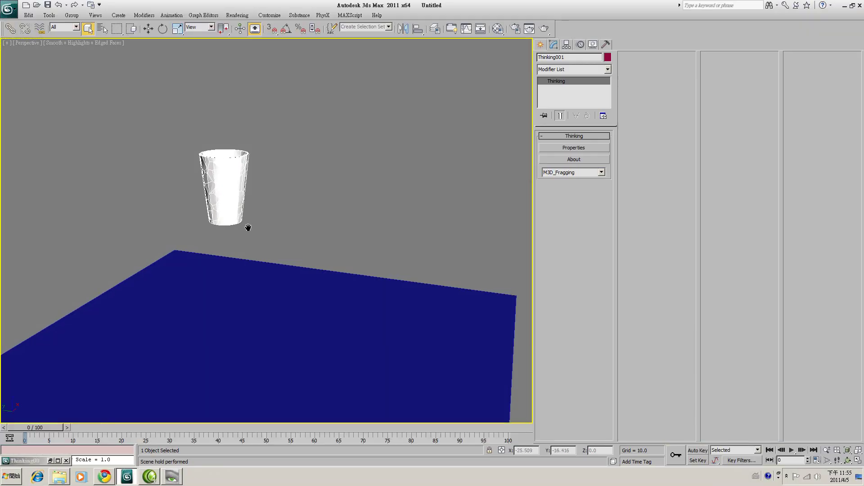
pyautogui.scroll(2, 273, 228)
pyautogui.moveTo(273, 228); pyautogui.dragTo(314, 228, button='middle')
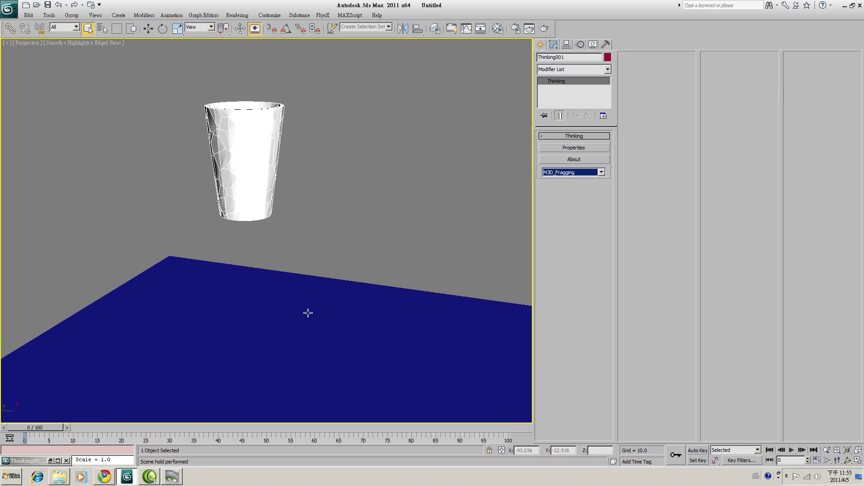
# Step: Inspect the floor box's size, then select Thinking001 by name
pyautogui.click(295, 339)
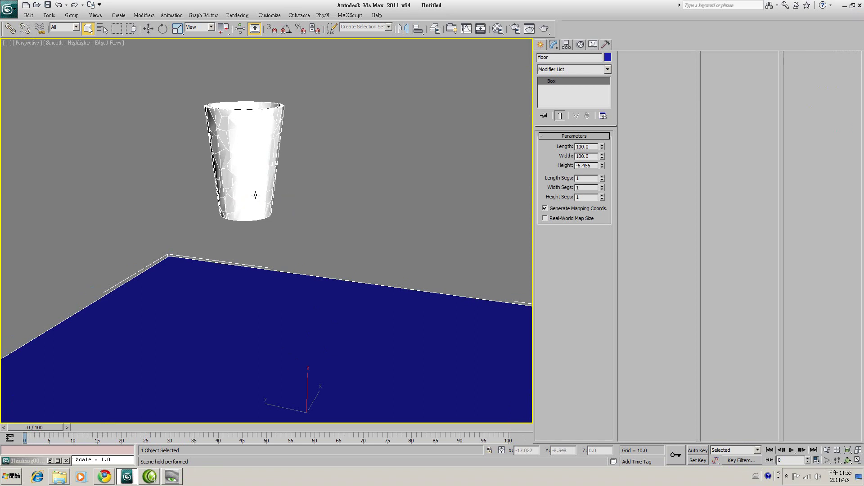
pyautogui.click(372, 163)
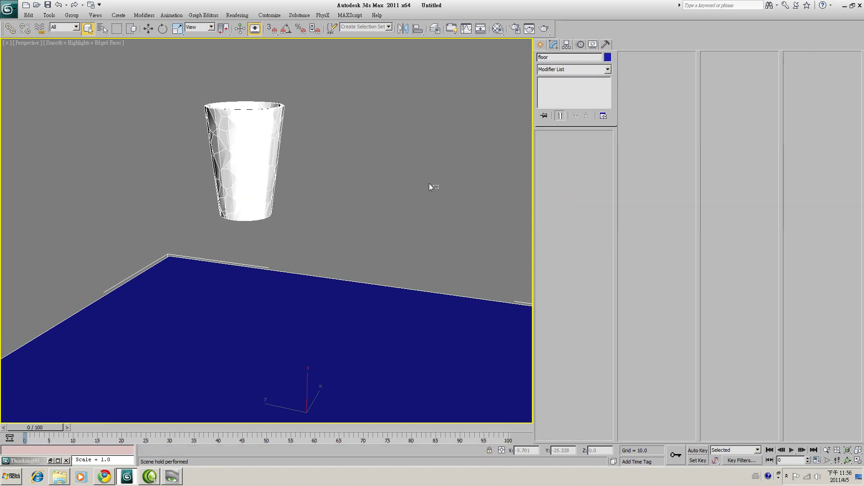
pyautogui.click(101, 28)
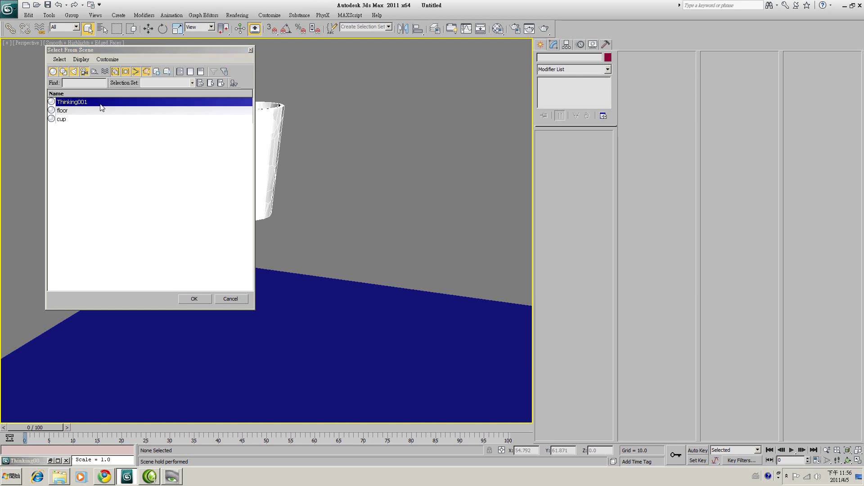
pyautogui.press('Return')
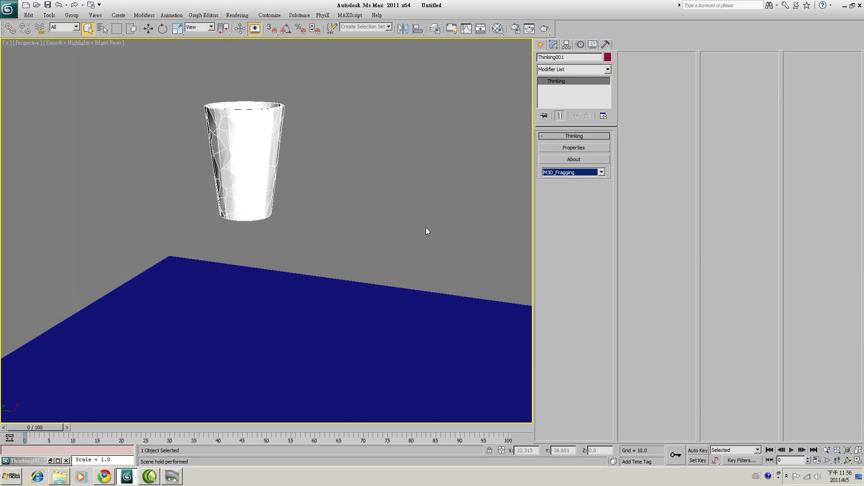
# Step: In the Thinking Particles editor, add a new dynamic set under Master Dynamic
pyautogui.click(577, 148)
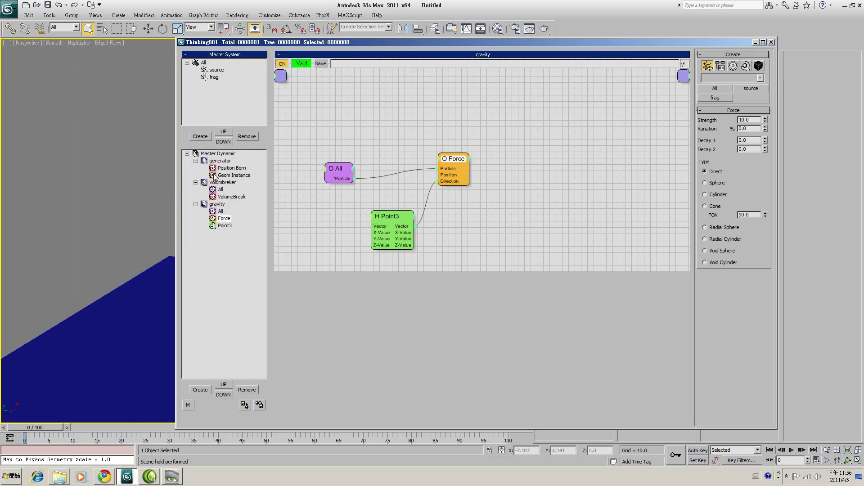
pyautogui.click(218, 154)
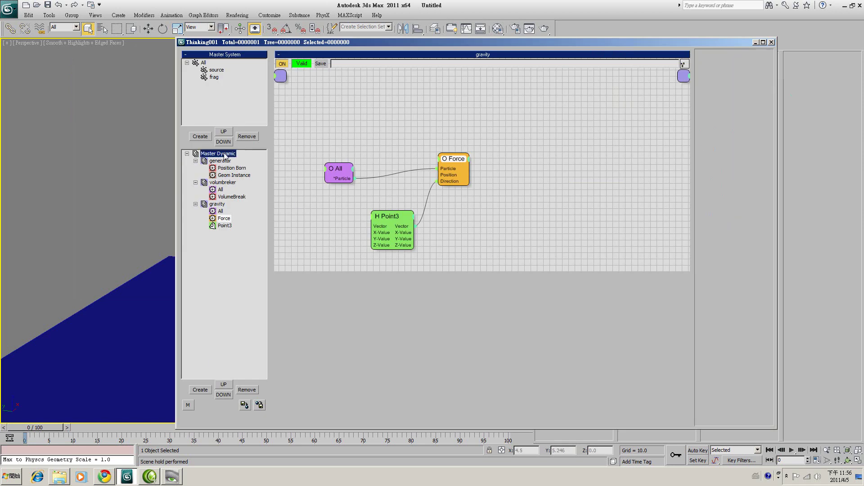
pyautogui.click(204, 391)
# Step: Rename the new dynamic set to activate_farg
pyautogui.click(233, 235)
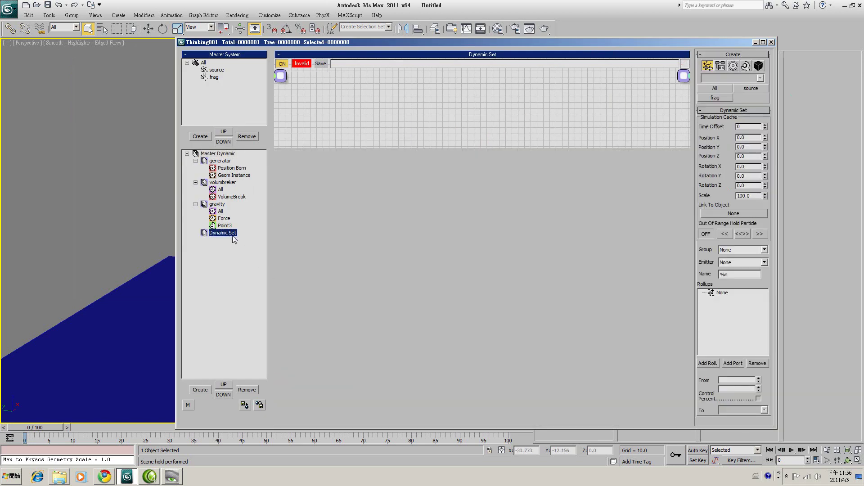
pyautogui.click(233, 235)
pyautogui.write('avtivat')
pyautogui.press('BackSpace')
pyautogui.write('ctivate_farg')
pyautogui.press('Return')
# Step: Enlarge the graph and add a ShapeCollision SC operator, moved to the right
pyautogui.moveTo(347, 149); pyautogui.dragTo(348, 226)
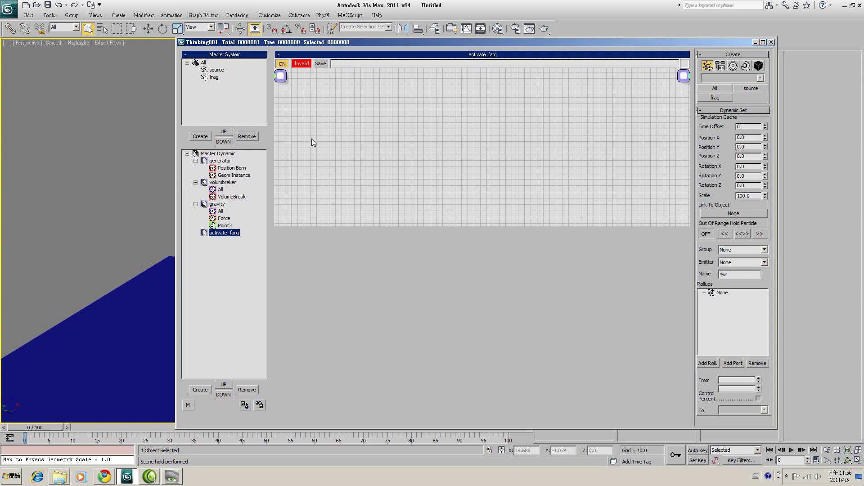
pyautogui.rightClick(318, 91)
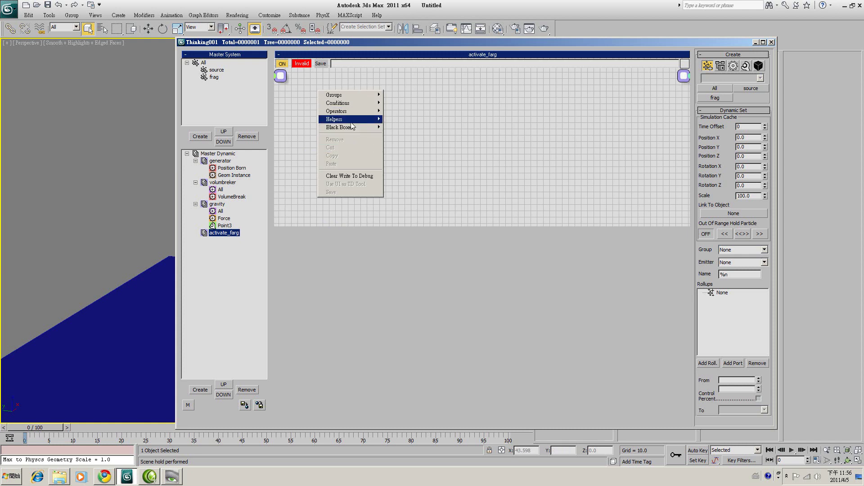
pyautogui.moveTo(368, 114)
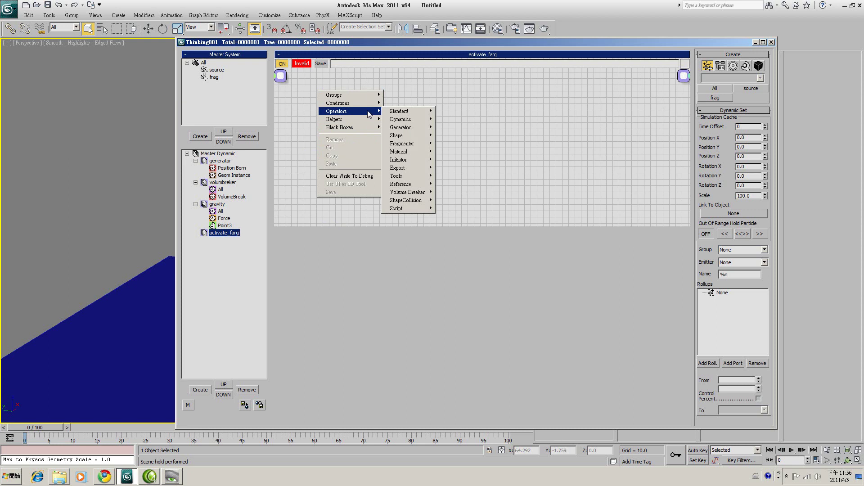
pyautogui.moveTo(417, 124)
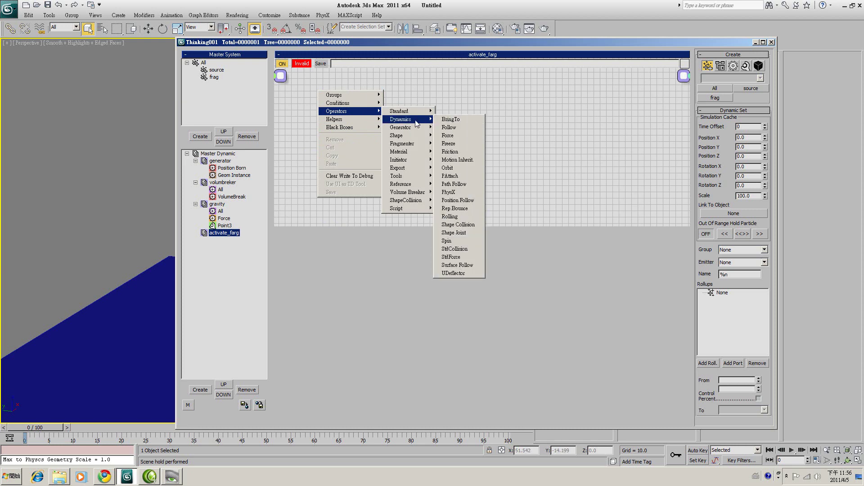
pyautogui.moveTo(426, 204)
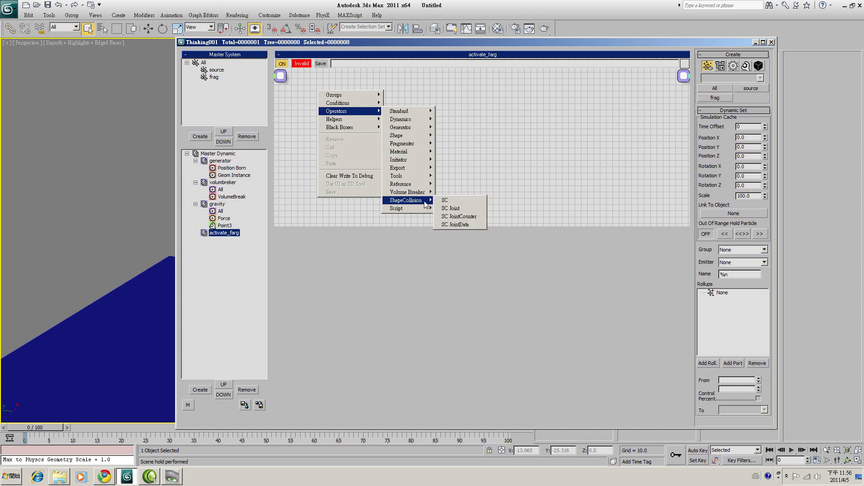
pyautogui.click(462, 204)
pyautogui.click(396, 96)
pyautogui.moveTo(380, 98); pyautogui.dragTo(465, 97)
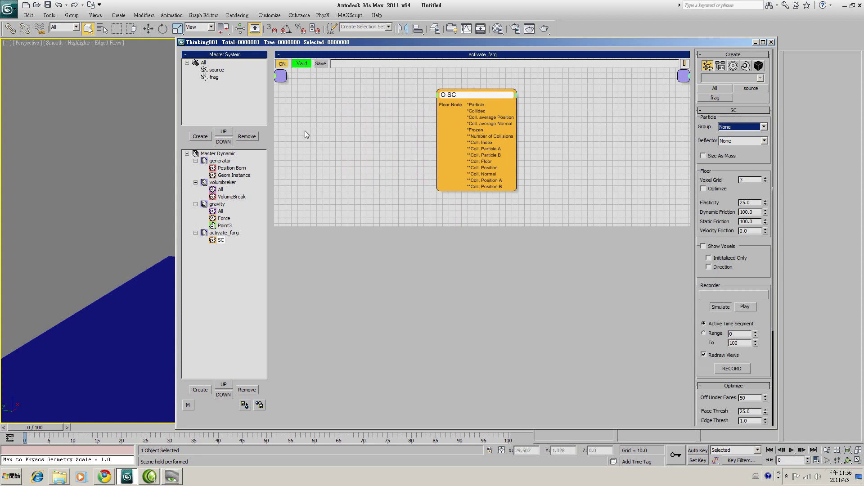
# Step: Add a Node helper, pick the floor box for it, and wire it to SC's Floor Node
pyautogui.rightClick(320, 120)
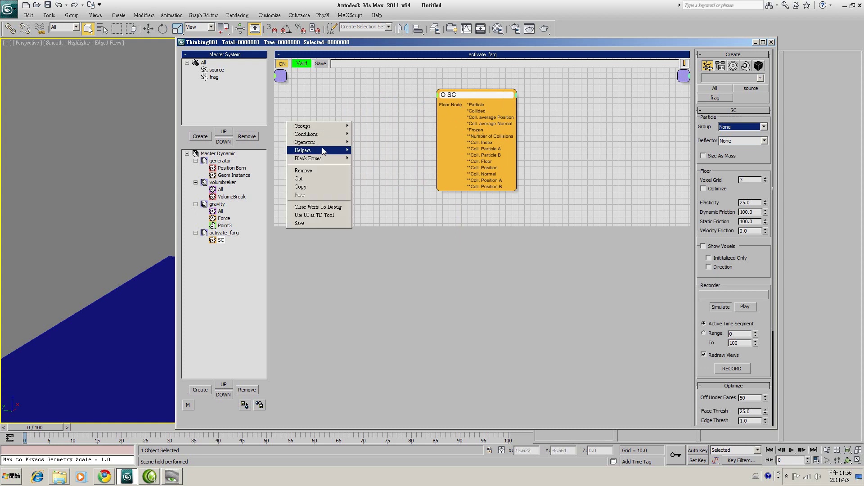
pyautogui.moveTo(324, 151)
pyautogui.moveTo(374, 154)
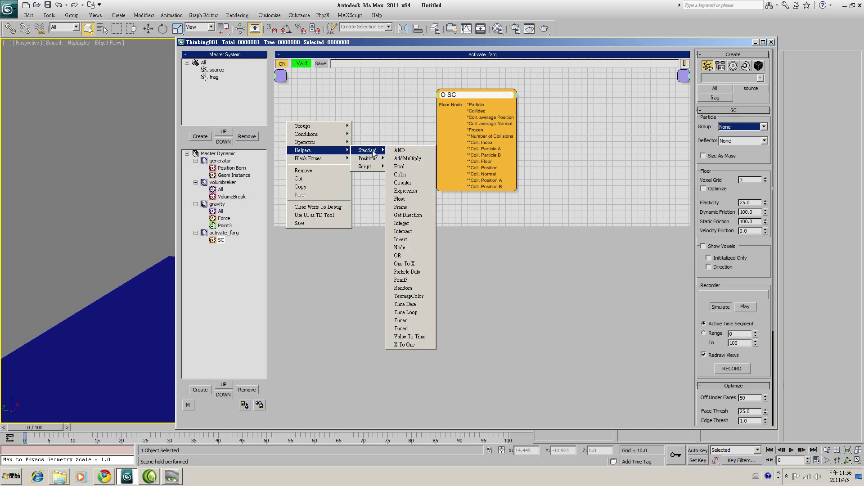
pyautogui.click(406, 248)
pyautogui.click(729, 122)
pyautogui.click(125, 337)
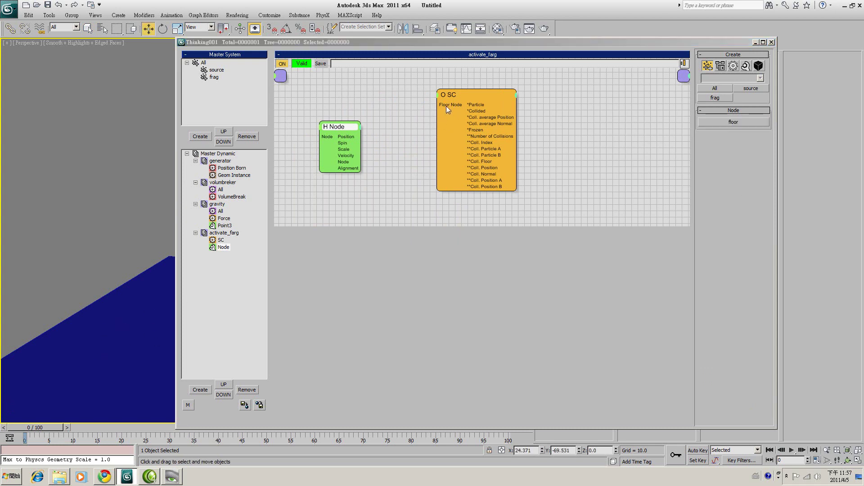
pyautogui.moveTo(447, 105); pyautogui.dragTo(352, 165)
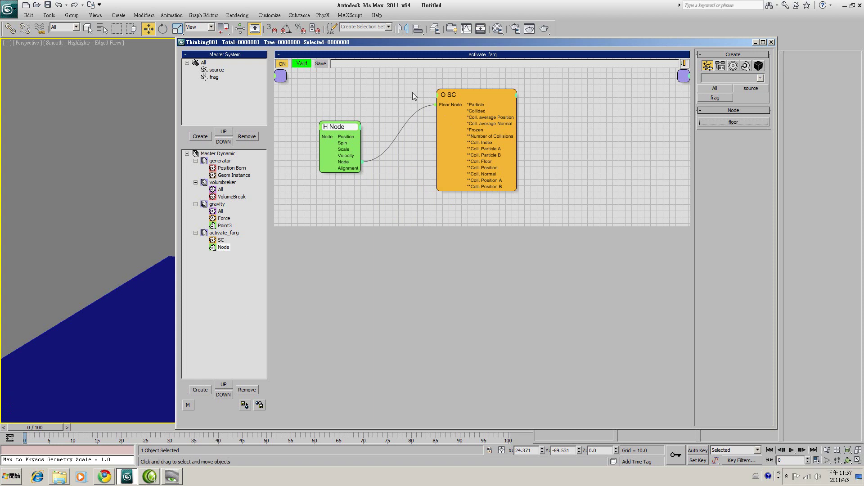
# Step: Reposition the editor and pan the graph so the Node helper and cup are visible
pyautogui.moveTo(413, 47); pyautogui.dragTo(537, 44)
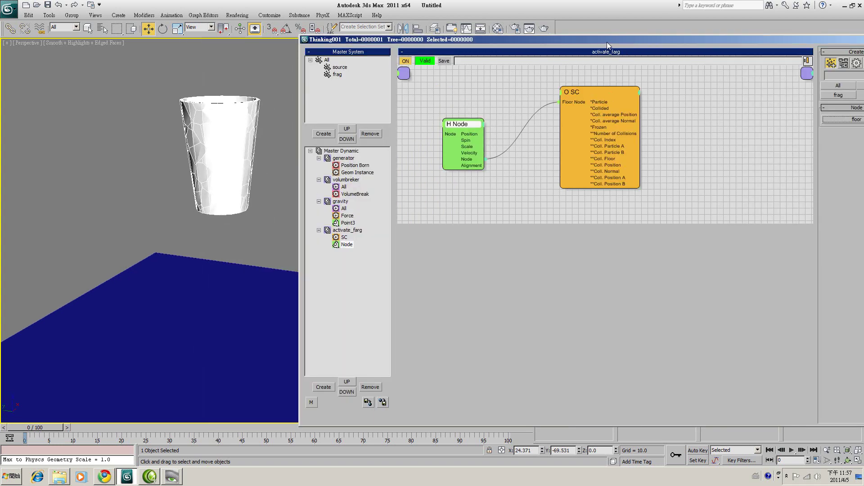
pyautogui.moveTo(601, 42); pyautogui.dragTo(430, 60)
pyautogui.moveTo(530, 118); pyautogui.dragTo(404, 152, button='middle')
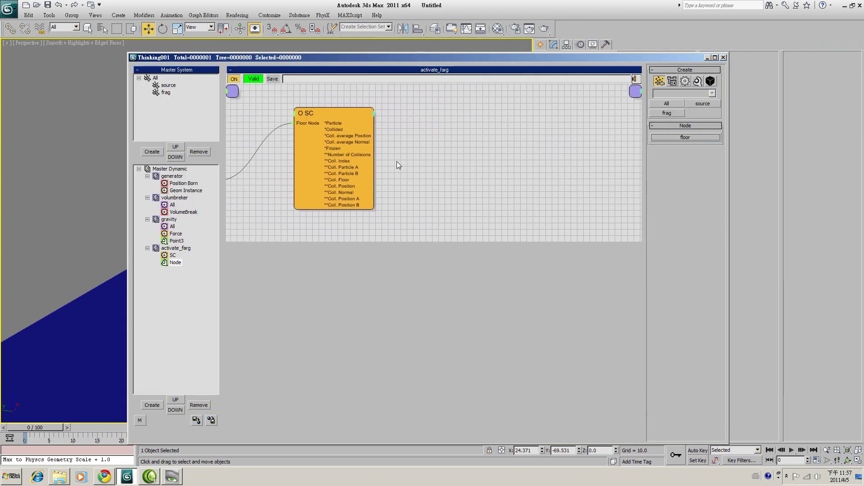
pyautogui.moveTo(376, 184); pyautogui.dragTo(431, 180, button='middle')
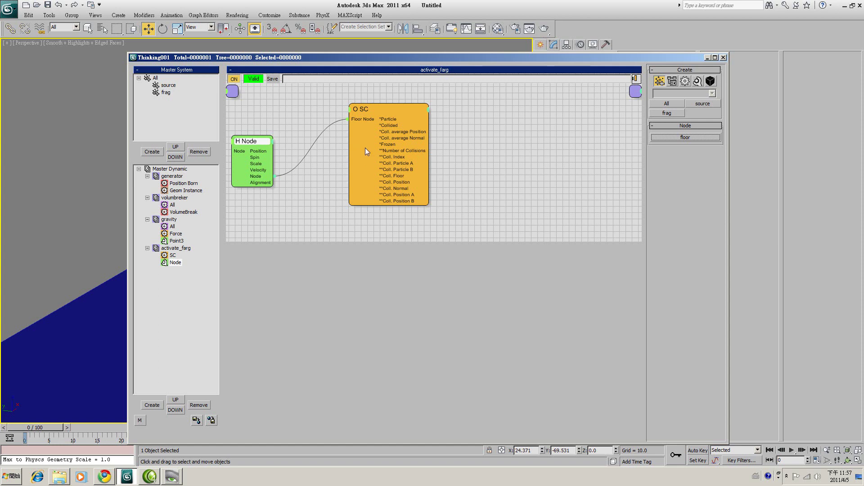
pyautogui.moveTo(372, 59); pyautogui.dragTo(474, 96)
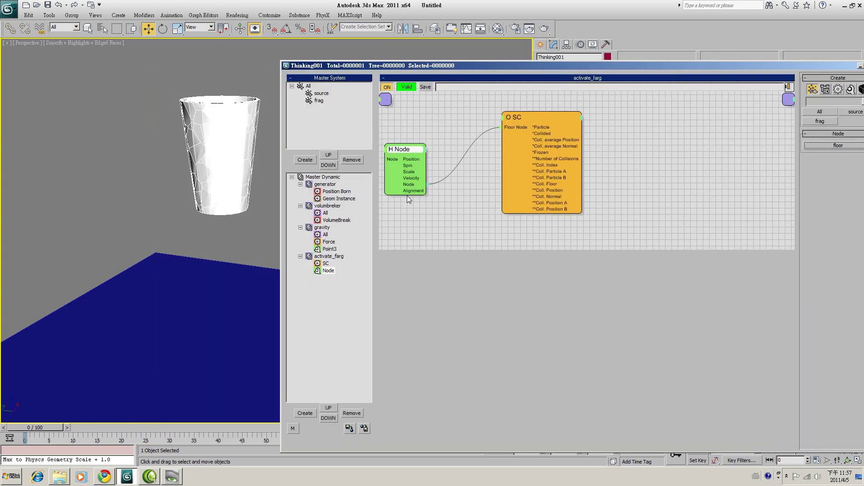
# Step: Add a VolumeActivate operator from Operators > Volume Breaker to the activate_farg graph
pyautogui.rightClick(625, 127)
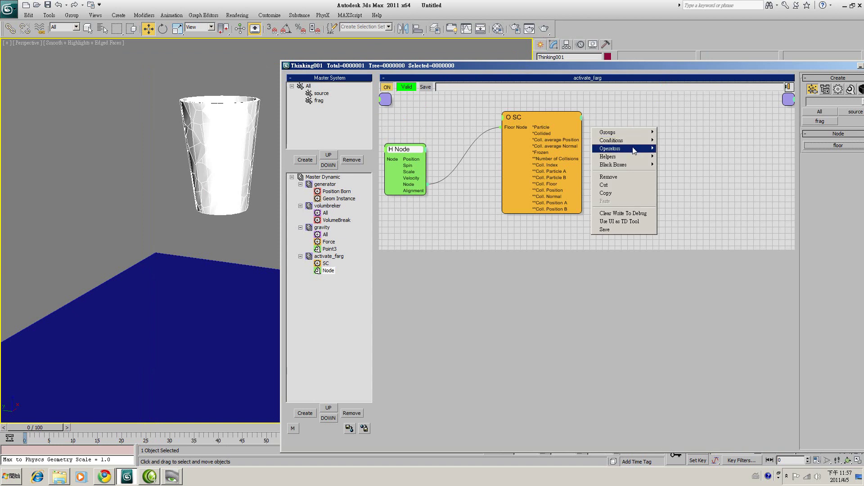
pyautogui.moveTo(632, 149)
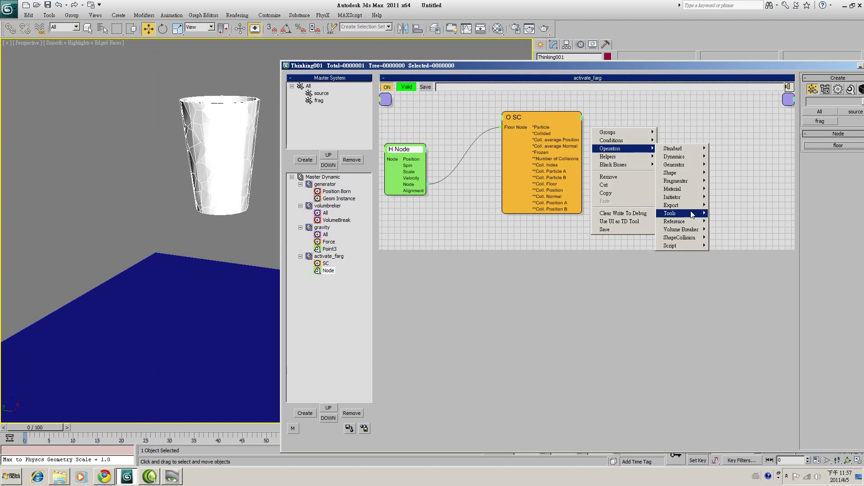
pyautogui.moveTo(693, 231)
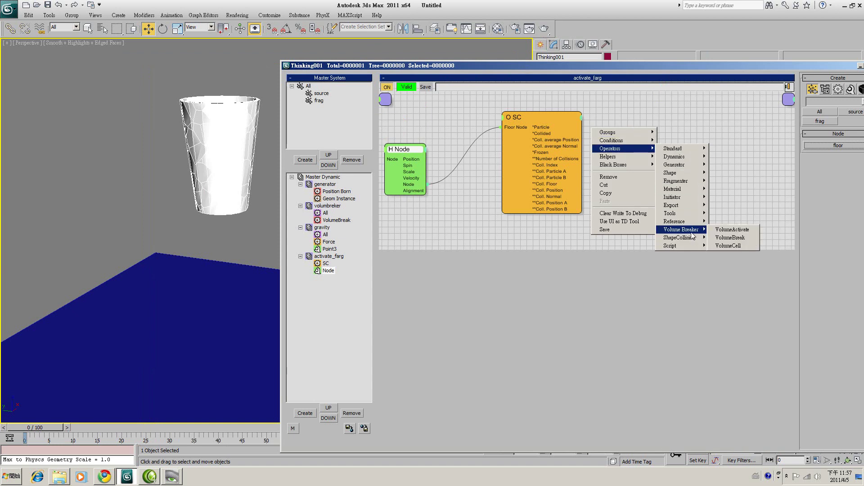
pyautogui.click(741, 231)
pyautogui.moveTo(743, 226); pyautogui.dragTo(536, 141, button='middle')
pyautogui.click(536, 141)
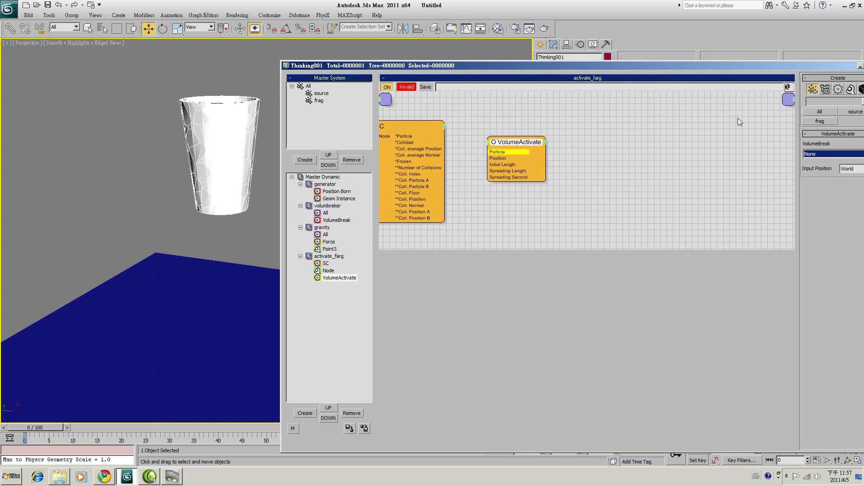
pyautogui.moveTo(766, 65); pyautogui.dragTo(576, 50)
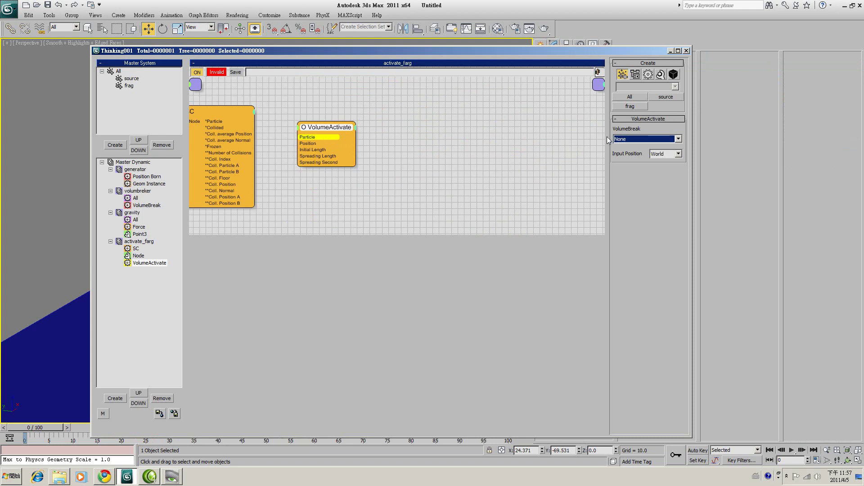
# Step: Link VolumeActivate to the VolumeBreak set and place it right of the SC node
pyautogui.click(680, 139)
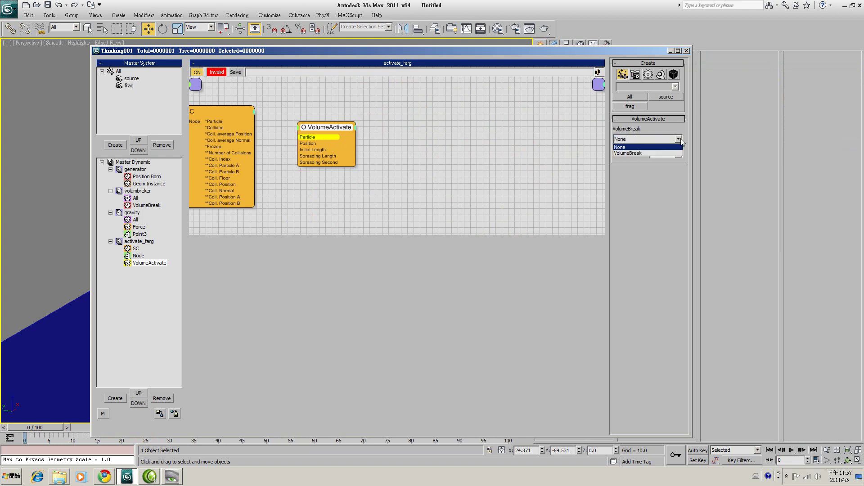
pyautogui.click(639, 153)
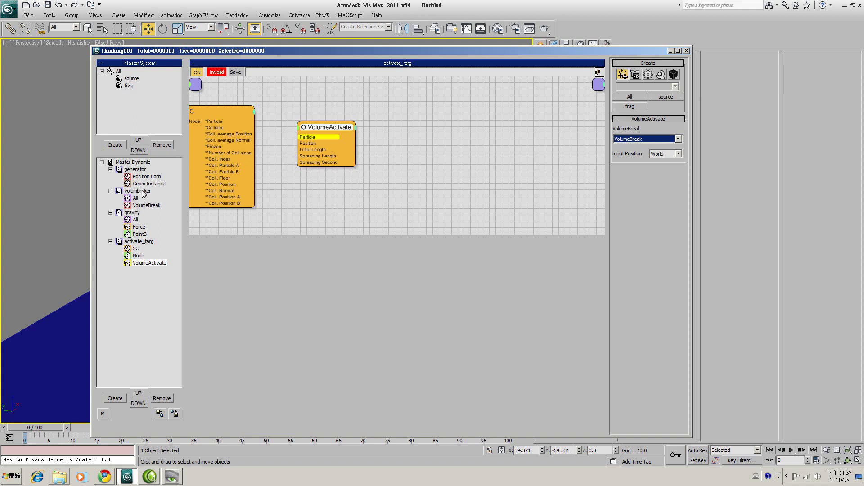
pyautogui.moveTo(508, 129); pyautogui.dragTo(557, 130, button='middle')
pyautogui.moveTo(385, 126); pyautogui.dragTo(497, 126)
pyautogui.moveTo(317, 175); pyautogui.dragTo(361, 172, button='middle')
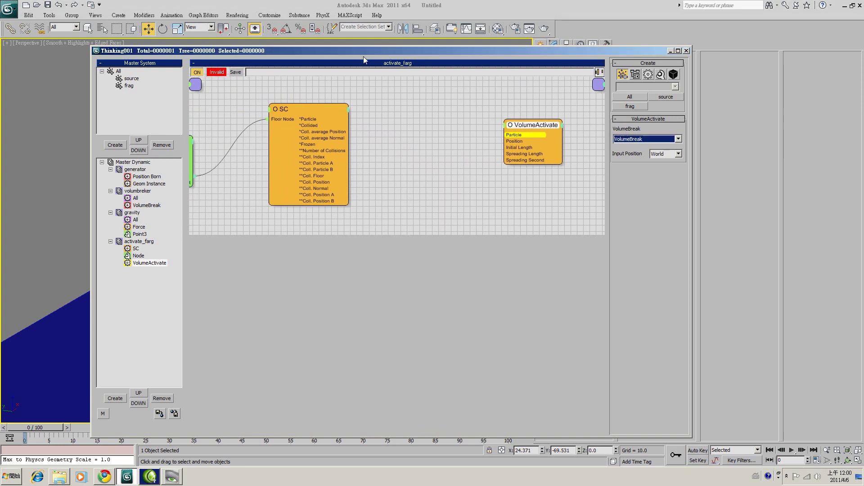
pyautogui.moveTo(363, 51); pyautogui.dragTo(416, 52)
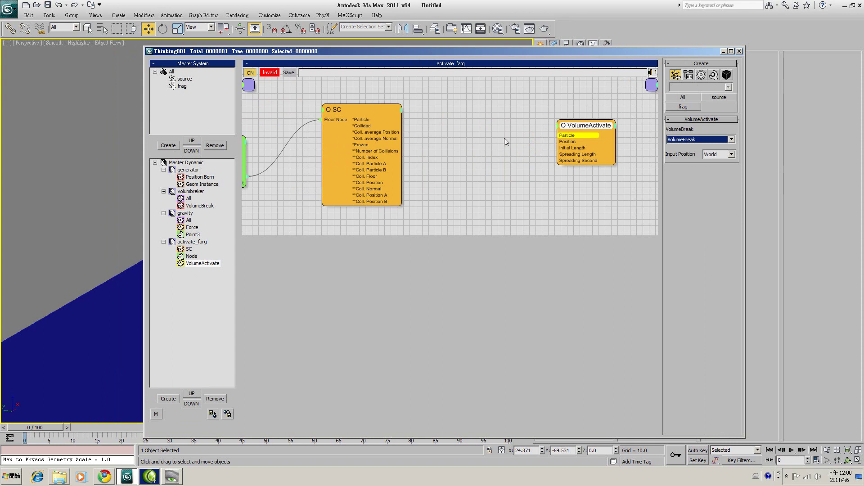
pyautogui.rightClick(423, 112)
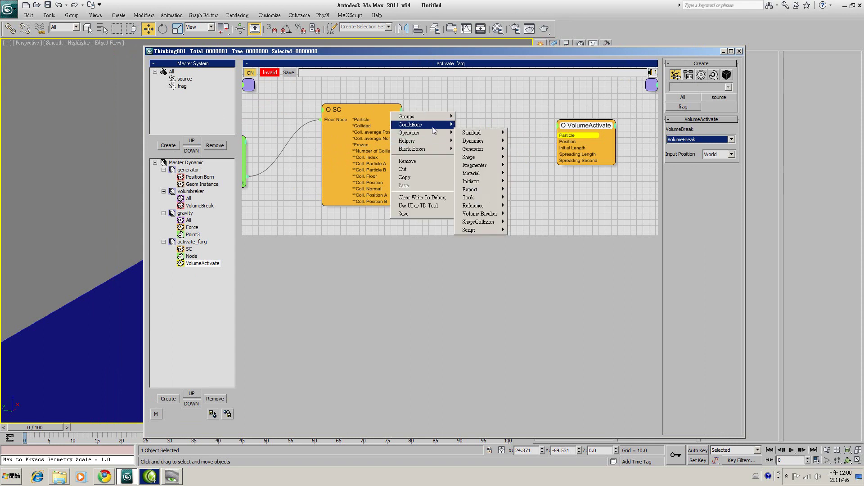
# Step: Add an In Group condition to the activate_farg graph
pyautogui.moveTo(433, 127)
pyautogui.moveTo(465, 127)
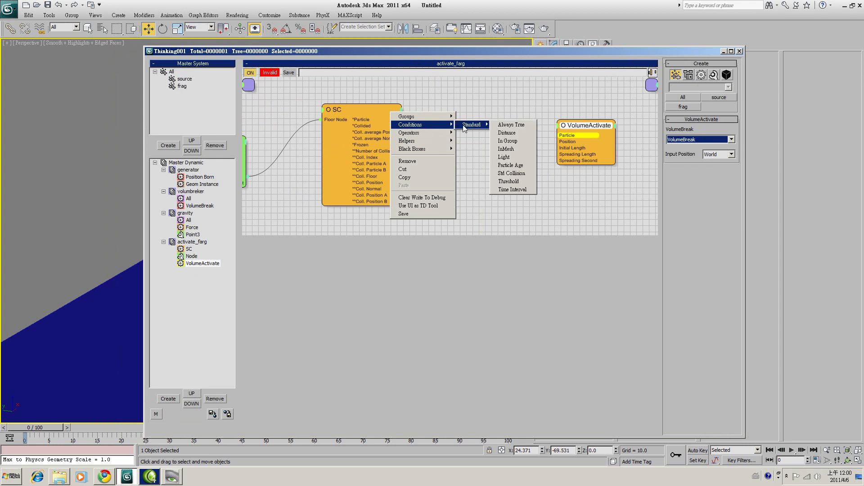
pyautogui.click(508, 141)
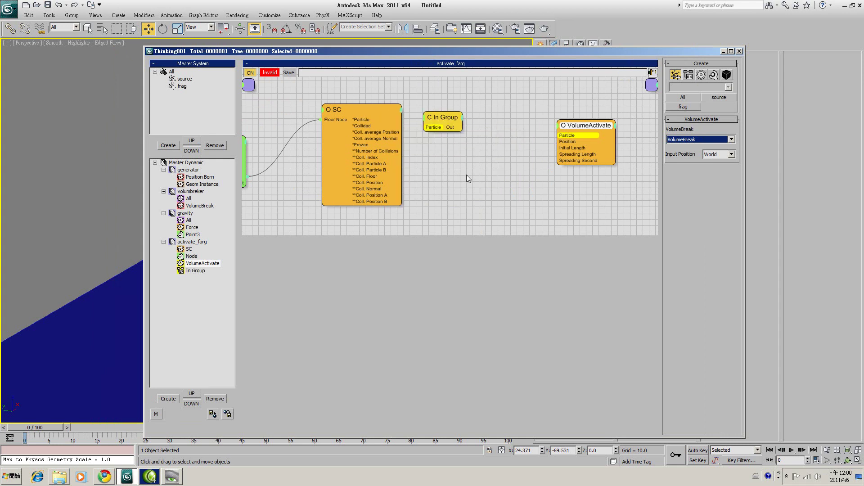
# Step: Add an AND helper node and place it up beside In Group
pyautogui.rightClick(476, 165)
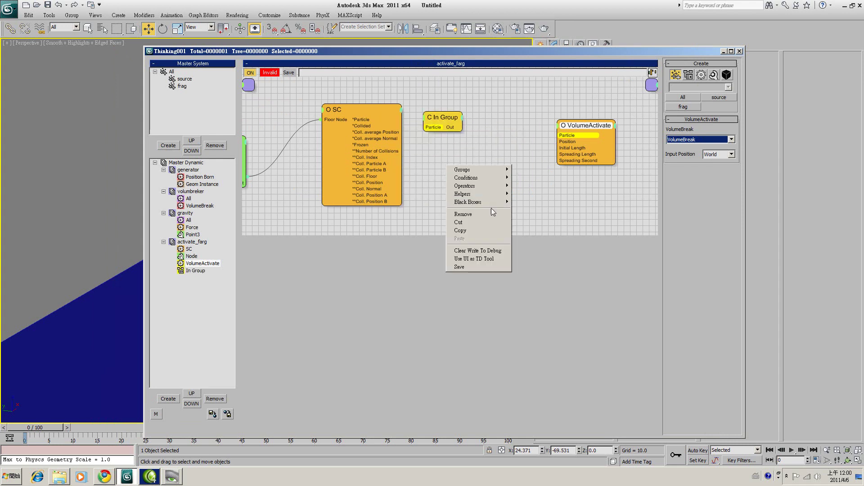
pyautogui.moveTo(494, 199)
pyautogui.moveTo(528, 194)
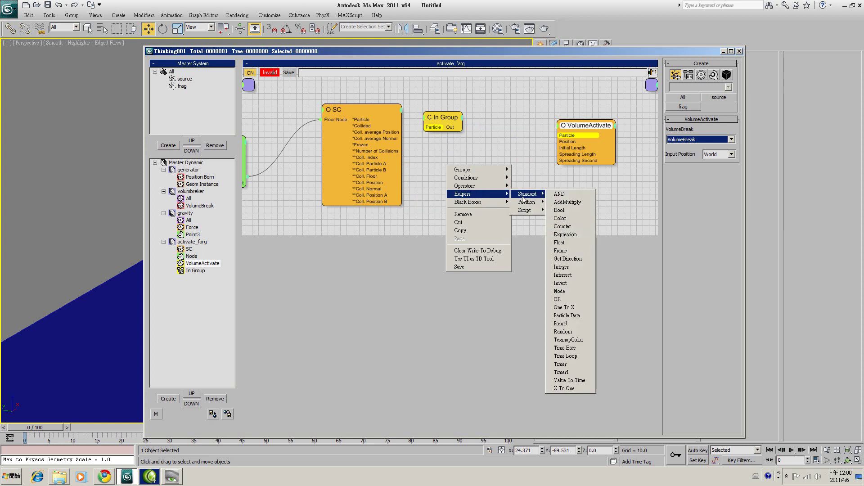
pyautogui.click(563, 194)
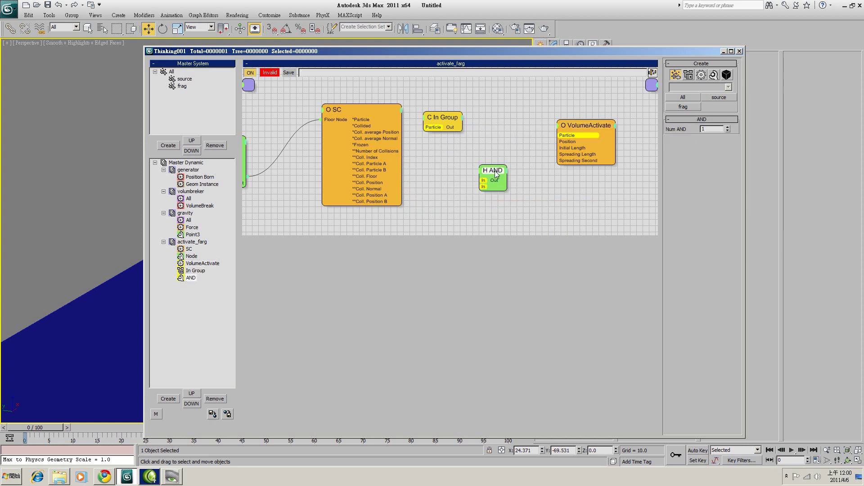
pyautogui.moveTo(490, 172); pyautogui.dragTo(512, 114)
pyautogui.click(442, 118)
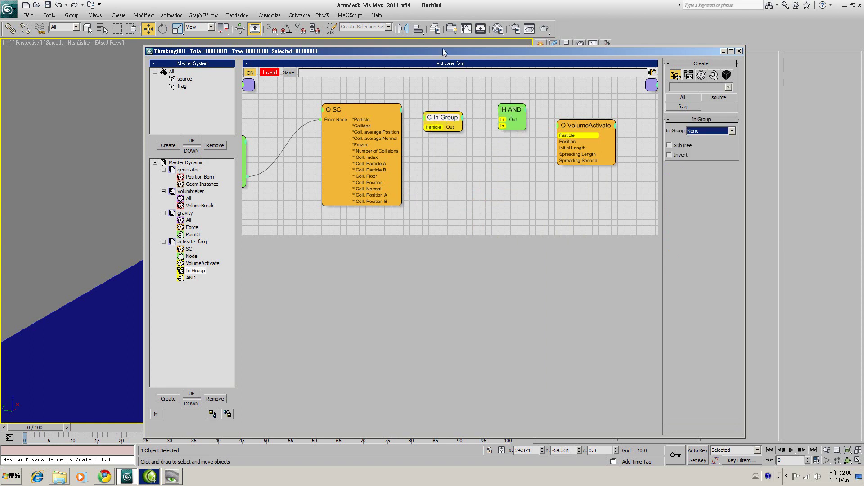
pyautogui.moveTo(442, 47); pyautogui.dragTo(512, 52)
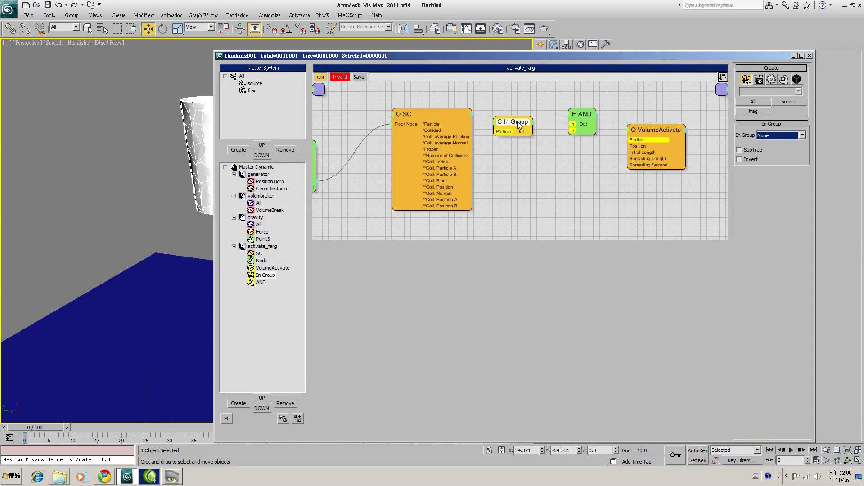
# Step: Set In Group to source, feed In Group and SC's Coll. Floor into AND, and add VolumeActivate's ON port
pyautogui.click(802, 136)
pyautogui.moveTo(457, 168); pyautogui.dragTo(458, 168)
pyautogui.moveTo(547, 166); pyautogui.dragTo(467, 186)
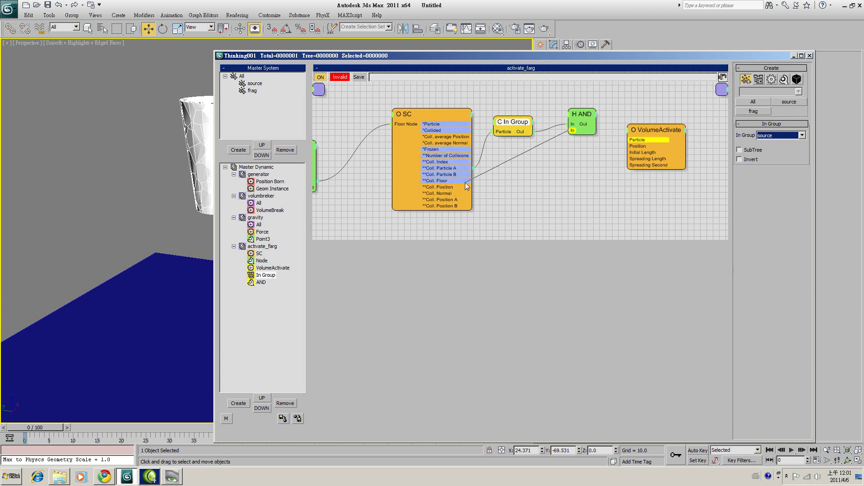
pyautogui.moveTo(466, 182); pyautogui.dragTo(467, 181)
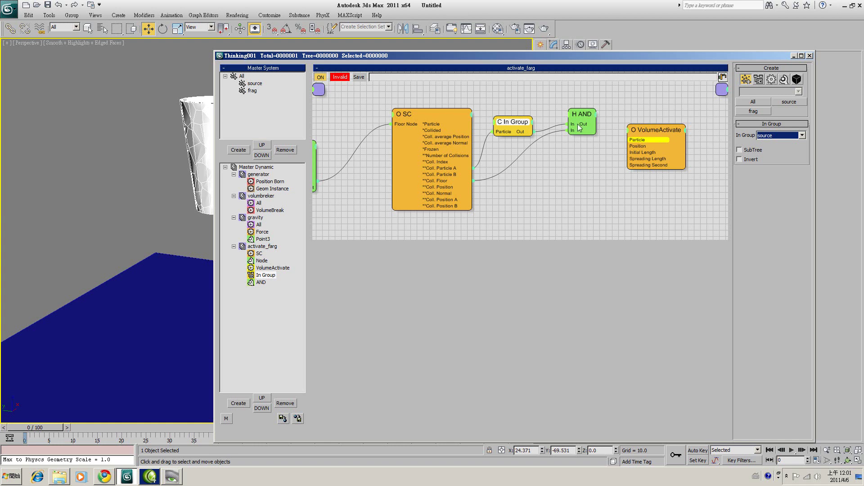
pyautogui.rightClick(629, 131)
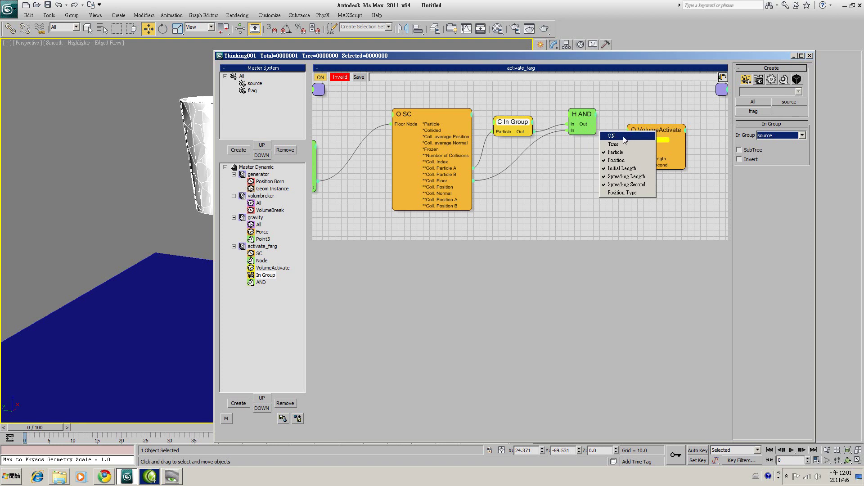
pyautogui.click(624, 137)
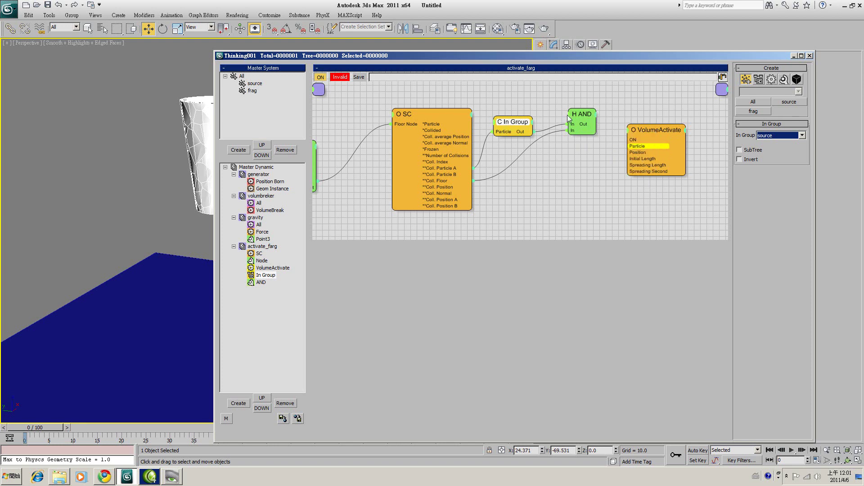
# Step: Wire AND Out to VolumeActivate ON, and SC's Coll. Particle A and Coll. Position A to Particle and Position
pyautogui.moveTo(590, 128); pyautogui.dragTo(633, 140)
pyautogui.moveTo(469, 168); pyautogui.dragTo(644, 148)
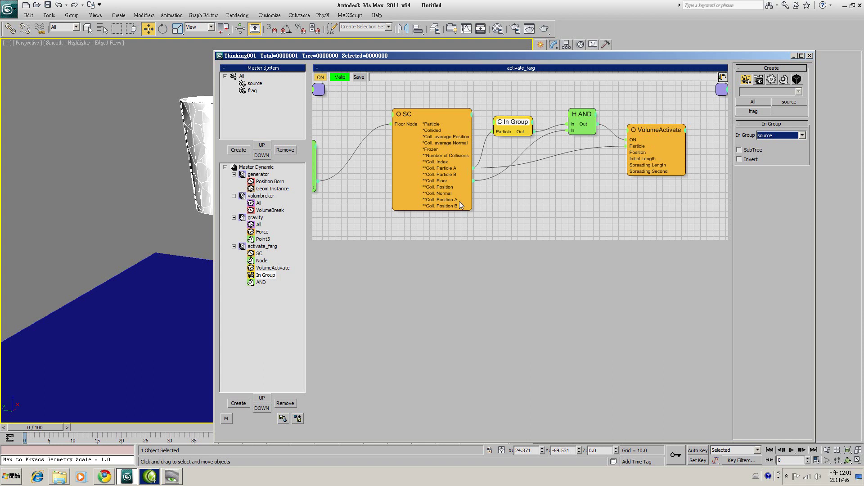
pyautogui.moveTo(460, 200); pyautogui.dragTo(631, 157)
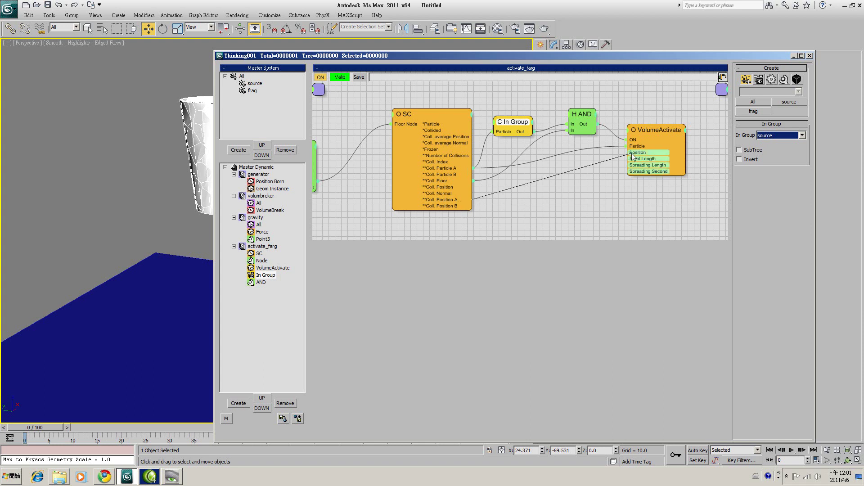
pyautogui.moveTo(634, 153); pyautogui.dragTo(634, 153)
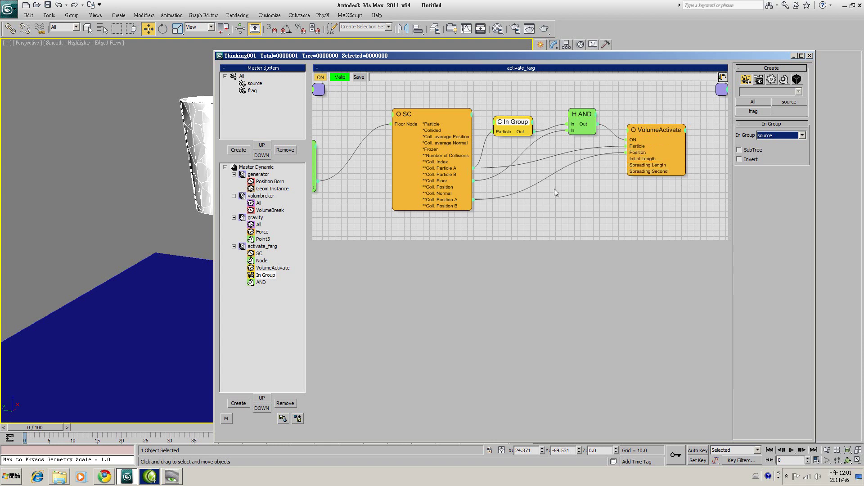
pyautogui.moveTo(611, 197); pyautogui.dragTo(508, 219, button='middle')
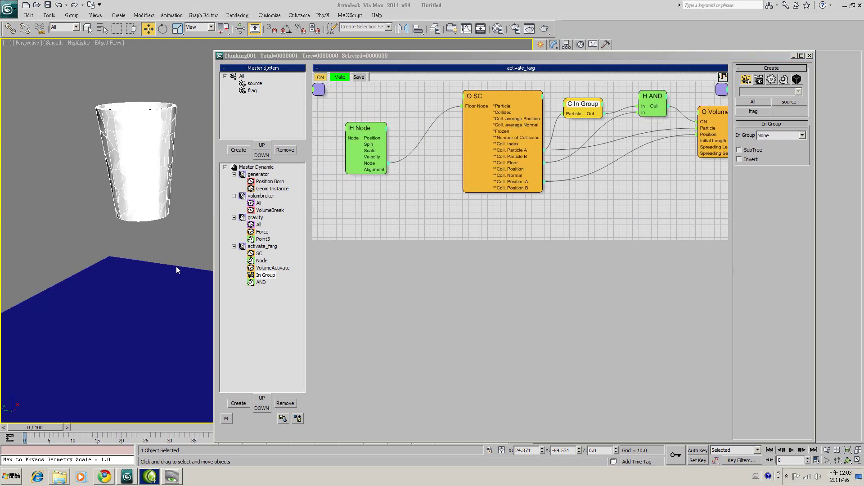
pyautogui.middleClick(143, 305)
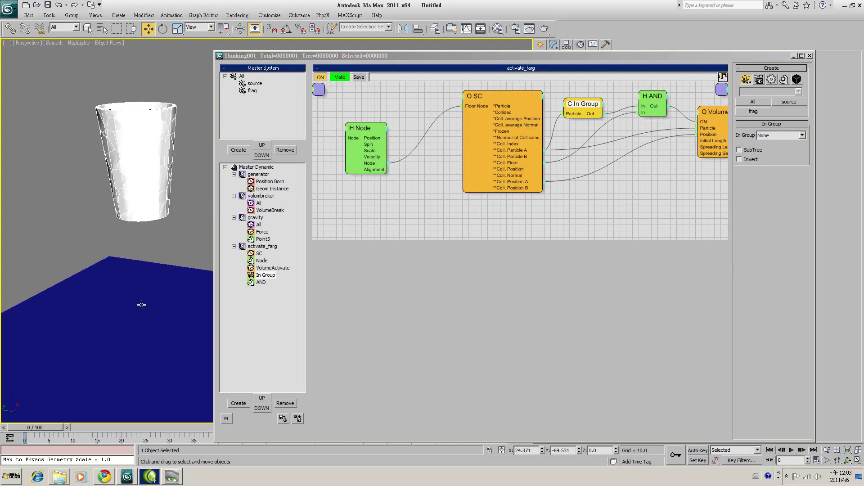
pyautogui.moveTo(143, 305); pyautogui.dragTo(156, 299, button='middle')
pyautogui.click(792, 451)
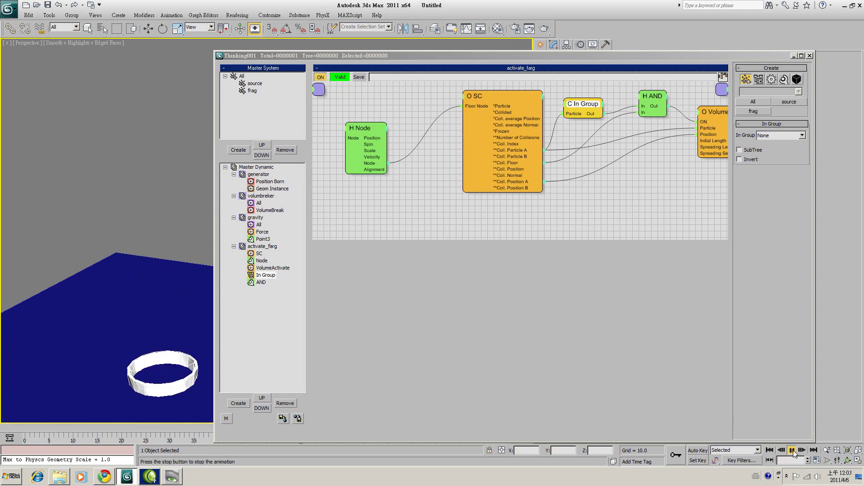
pyautogui.click(792, 450)
pyautogui.press('Home')
pyautogui.moveTo(107, 238); pyautogui.dragTo(96, 244, button='middle')
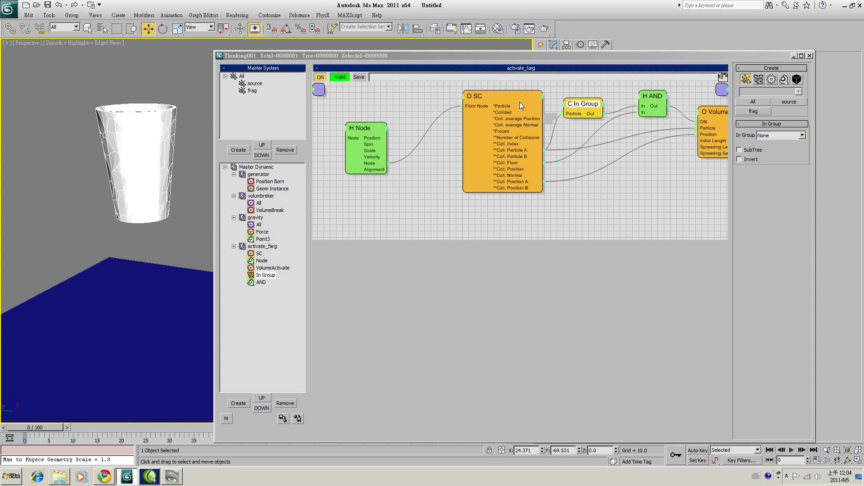
# Step: Set SC's particle group to All and In Group to source, then play the simulation
pyautogui.click(489, 99)
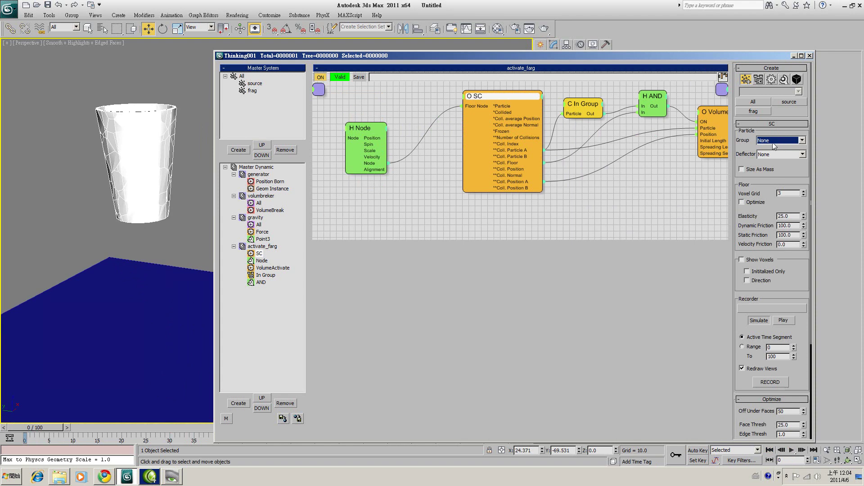
pyautogui.click(799, 141)
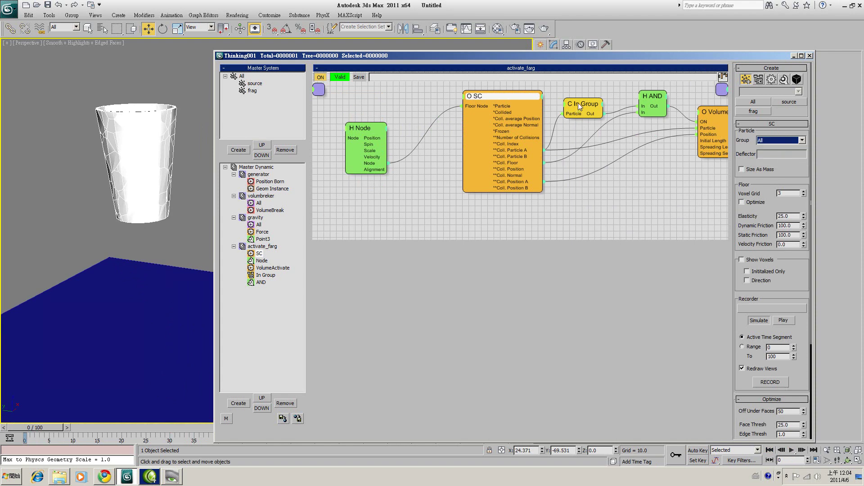
pyautogui.click(584, 104)
pyautogui.click(803, 135)
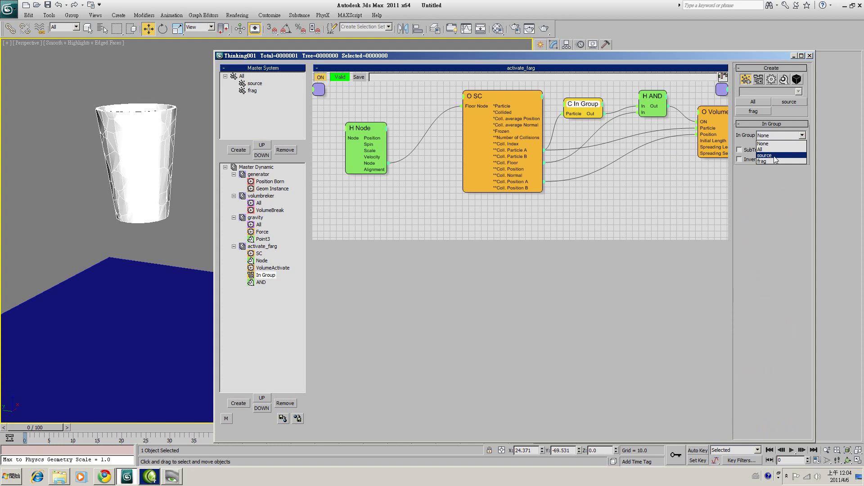
pyautogui.click(770, 155)
pyautogui.click(792, 450)
pyautogui.click(791, 450)
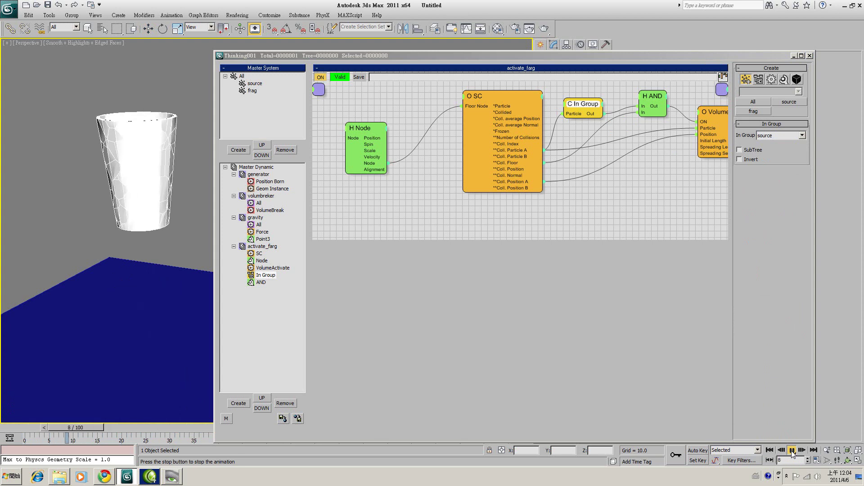
# Step: Rewind to frame 0, reposition the Thinking Particles window, and show activate_farg's settings
pyautogui.click(769, 450)
pyautogui.moveTo(189, 243)
pyautogui.mouseDown(button='middle')
pyautogui.moveTo(135, 243)
pyautogui.moveTo(198, 234)
pyautogui.mouseUp(button='middle')
pyautogui.moveTo(664, 197); pyautogui.dragTo(630, 199, button='middle')
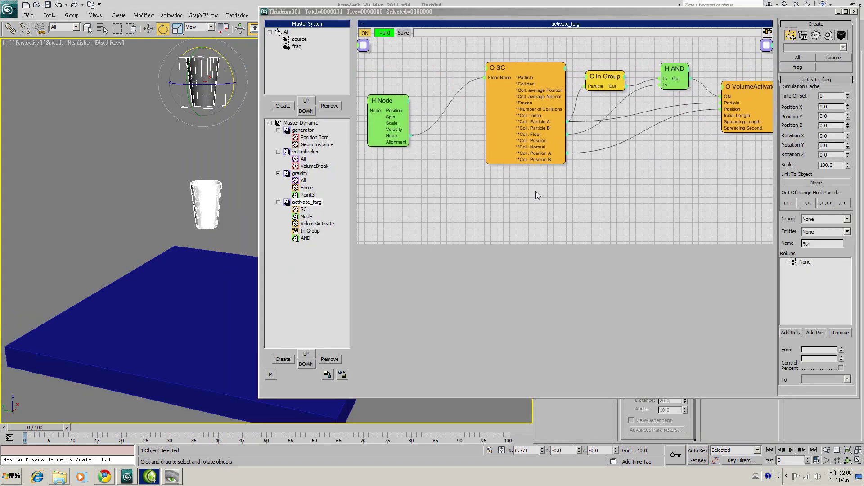
pyautogui.click(389, 233)
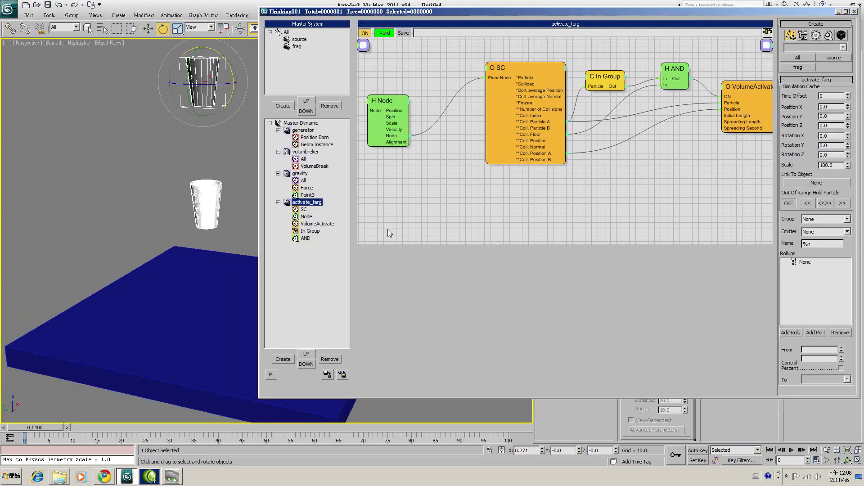
# Step: Set VolumeBreak's Activate to 100% and test-play the simulation
pyautogui.click(315, 167)
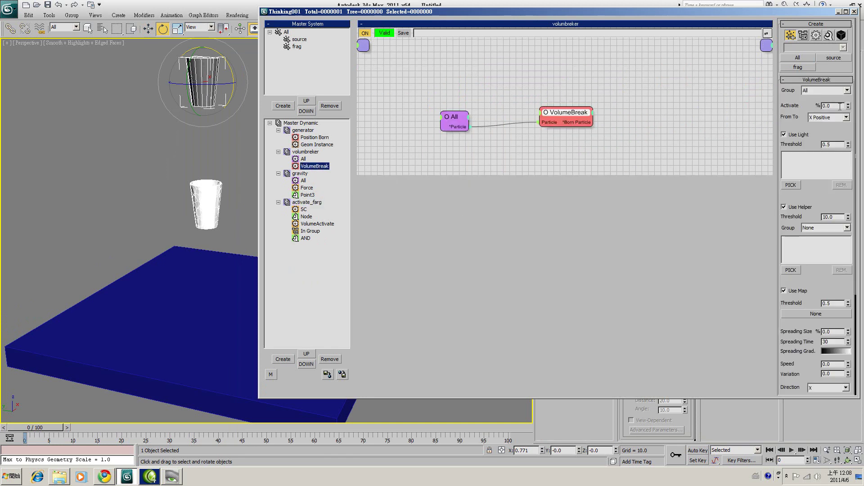
pyautogui.click(829, 106)
pyautogui.write('100')
pyautogui.press('Return')
pyautogui.click(791, 450)
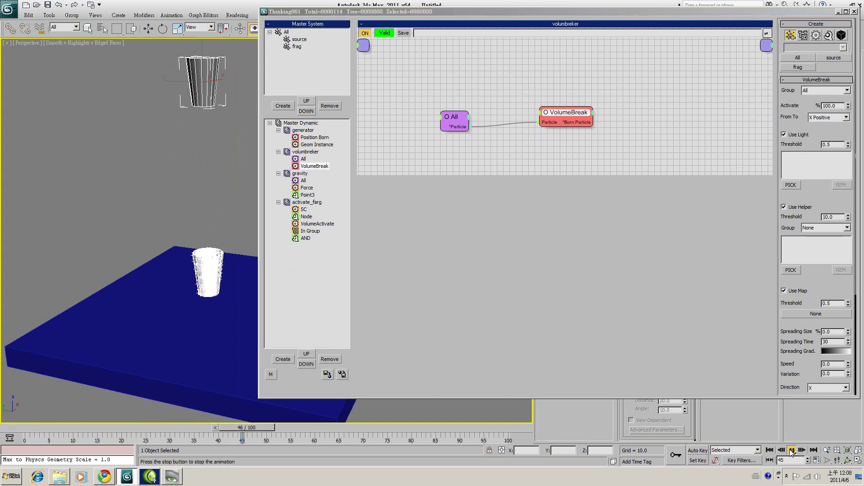
pyautogui.click(769, 450)
# Step: Tilt the upper cup at an angle and replay the fall, ending back at frame 0
pyautogui.press('e')
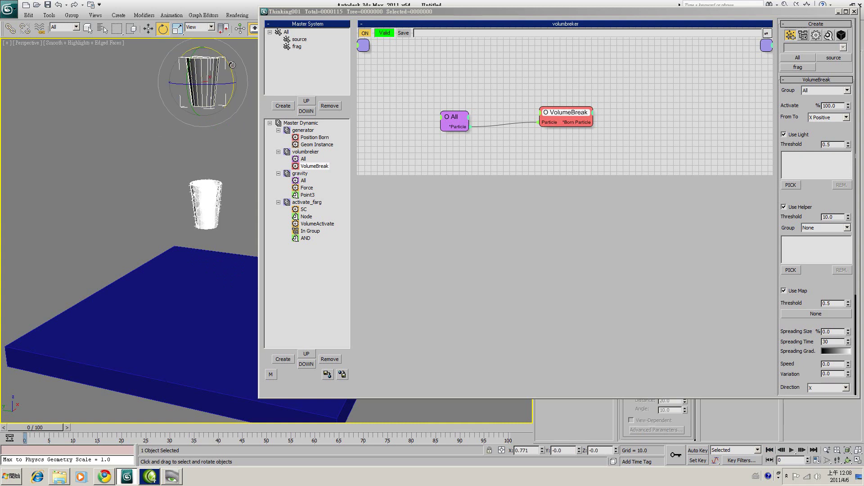
pyautogui.moveTo(230, 66); pyautogui.dragTo(235, 84)
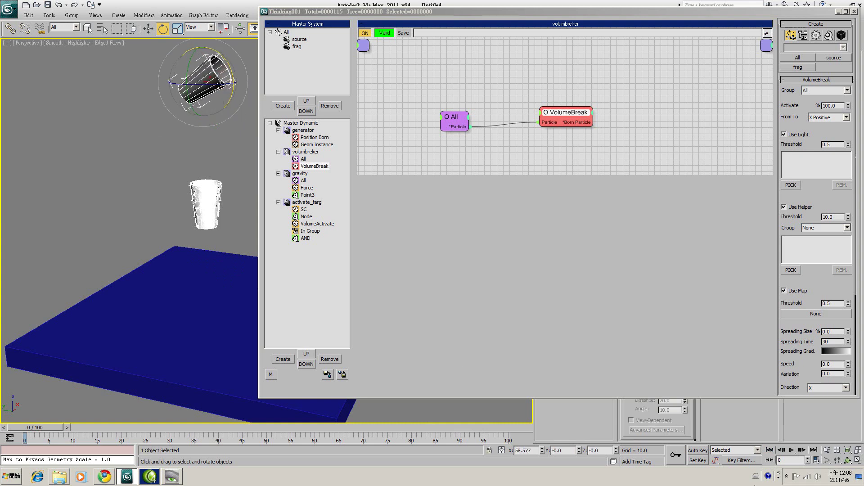
pyautogui.press('/')
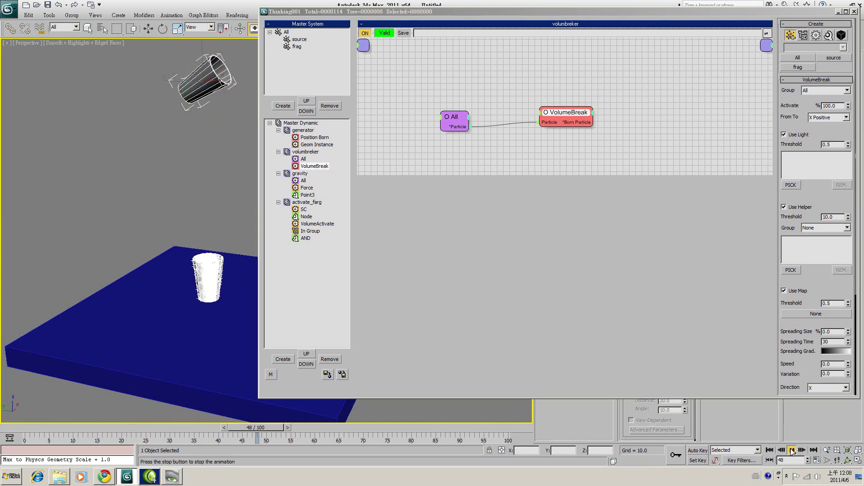
pyautogui.click(769, 450)
pyautogui.click(791, 450)
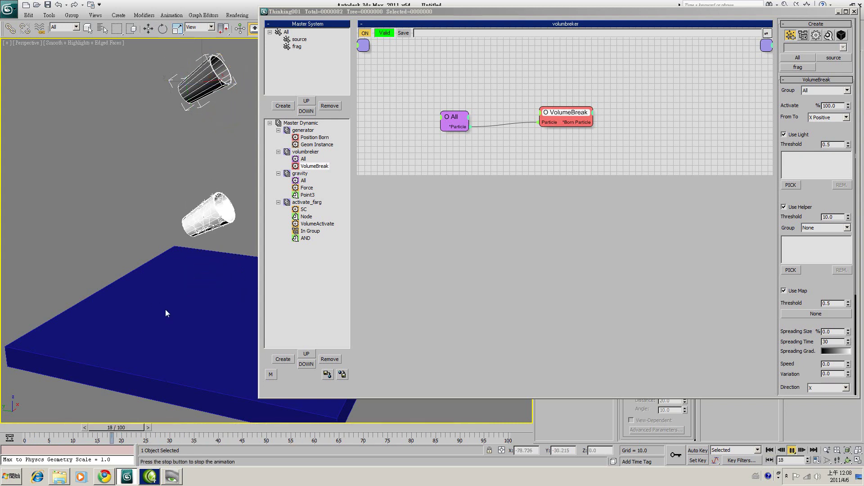
pyautogui.moveTo(164, 310); pyautogui.dragTo(204, 312, button='middle')
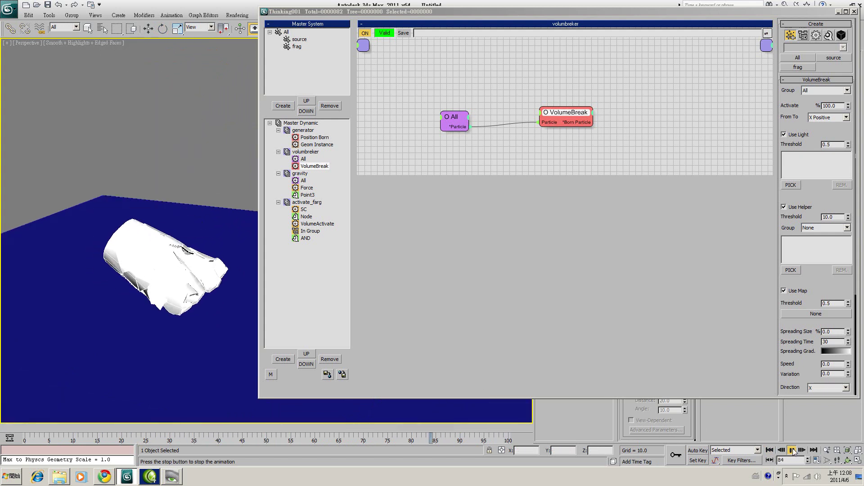
pyautogui.press('e')
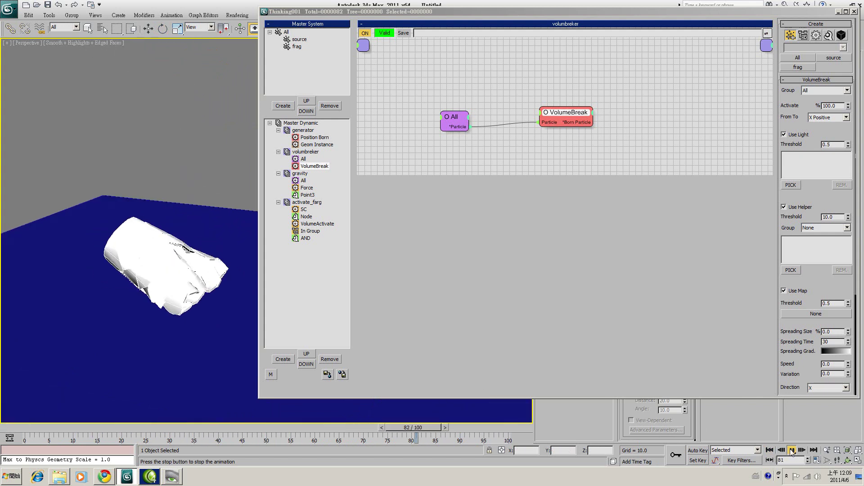
pyautogui.click(792, 450)
pyautogui.click(769, 450)
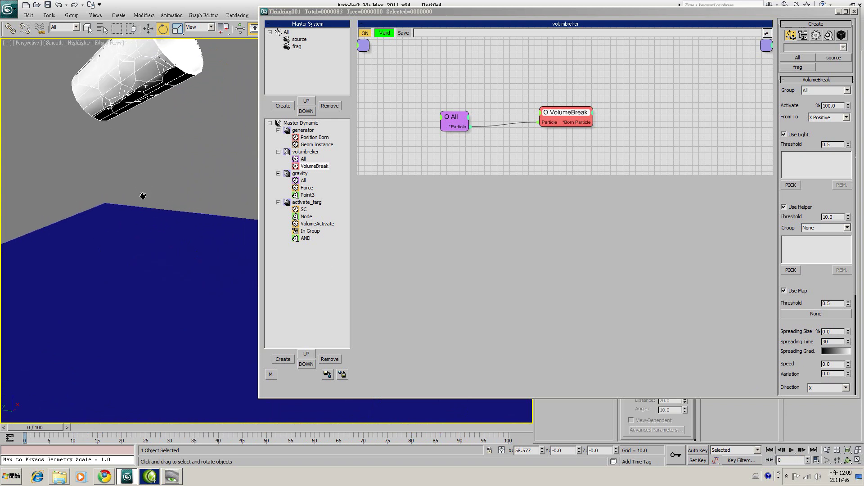
# Step: Change the frag group's colour to dark grey, deselect everything, and play the simulation
pyautogui.click(297, 46)
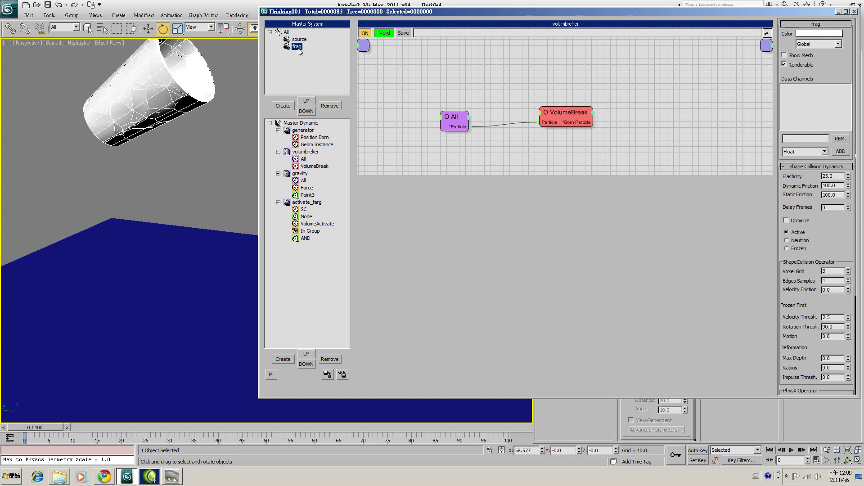
pyautogui.click(819, 34)
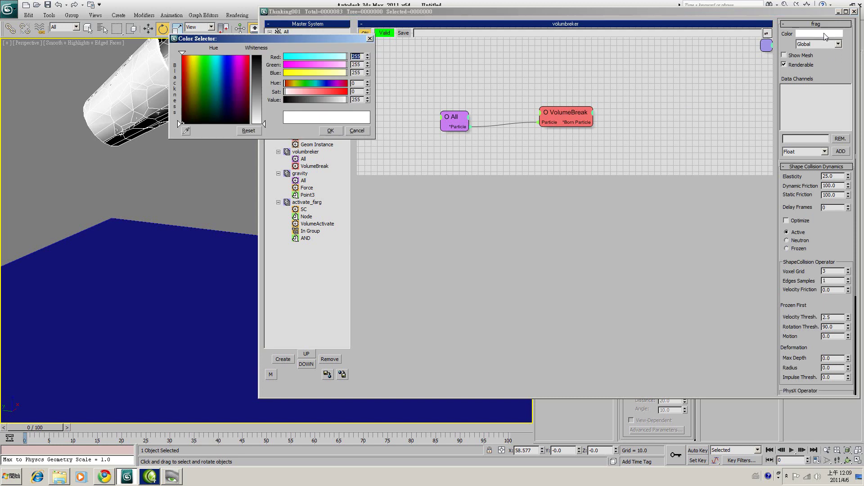
pyautogui.moveTo(288, 103); pyautogui.dragTo(299, 105)
pyautogui.click(329, 130)
pyautogui.click(185, 190)
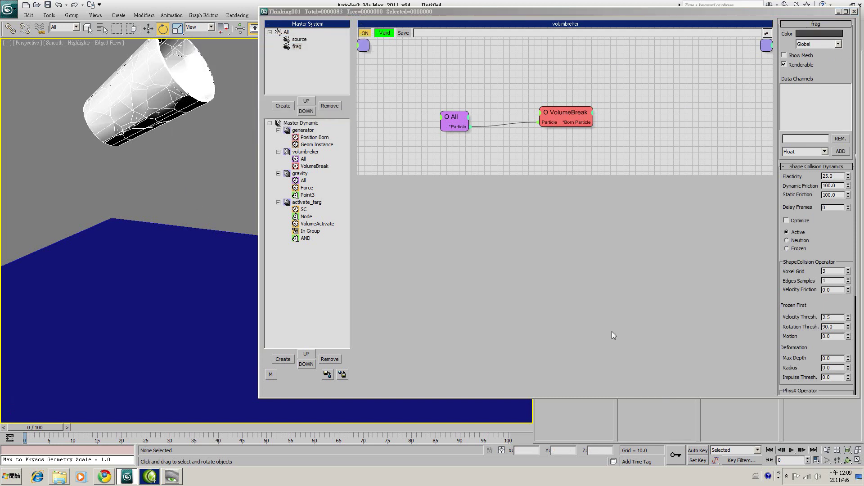
pyautogui.click(792, 450)
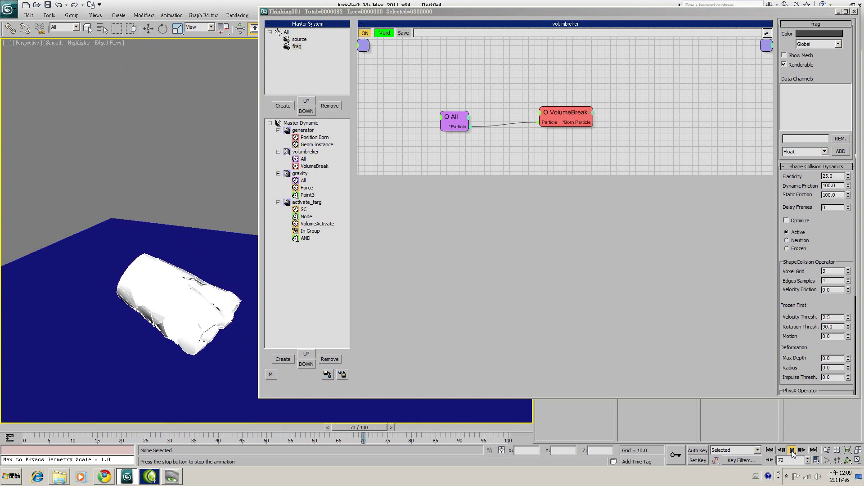
# Step: Stop and rewind the simulation, then show the SC node's settings in activate_farg
pyautogui.click(792, 453)
pyautogui.press('e')
pyautogui.click(769, 450)
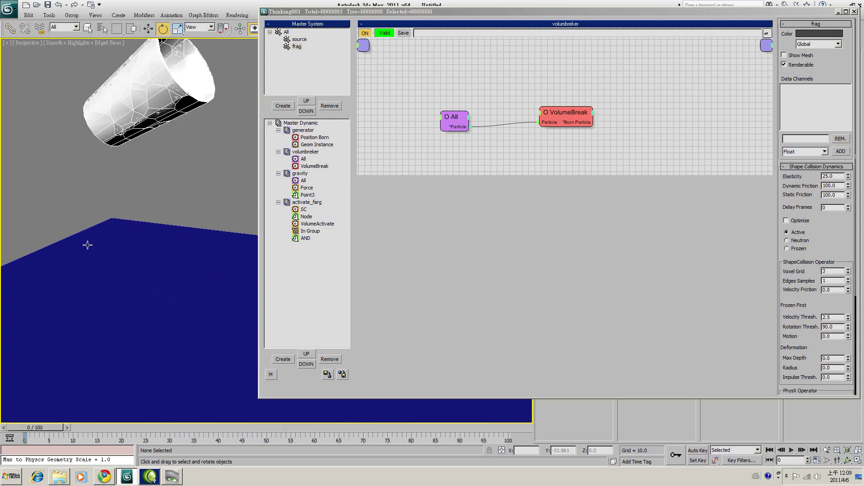
pyautogui.click(318, 203)
pyautogui.click(304, 210)
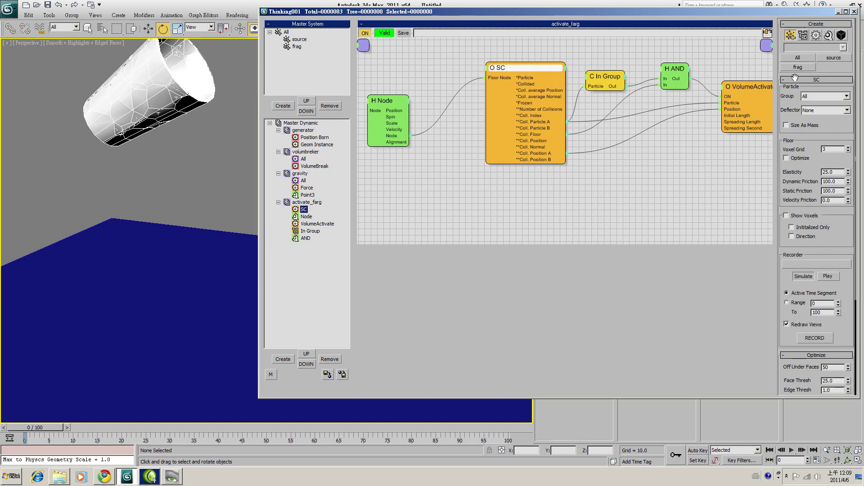
pyautogui.moveTo(794, 12); pyautogui.dragTo(745, 12)
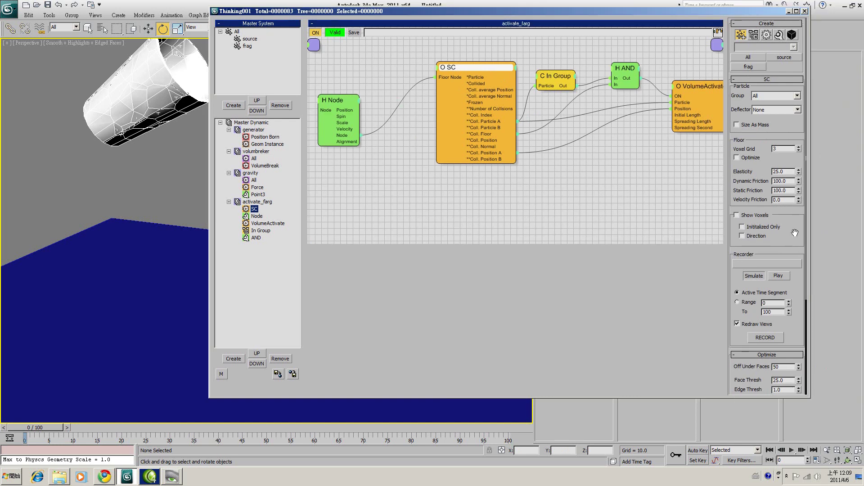
# Step: Set SC's Physics Collision value to 1 and replay the fracture
pyautogui.scroll(-1, 791, 230)
pyautogui.scroll(1, 791, 229)
pyautogui.scroll(-5, 761, 211)
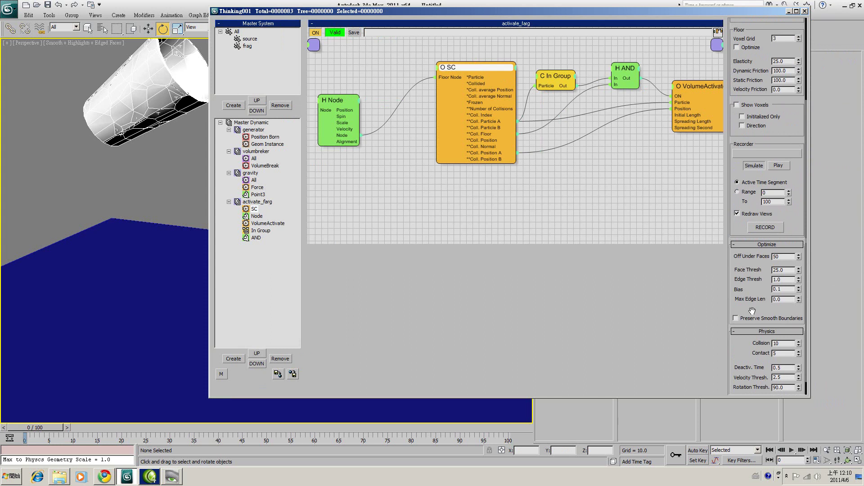
pyautogui.moveTo(753, 299); pyautogui.dragTo(756, 265)
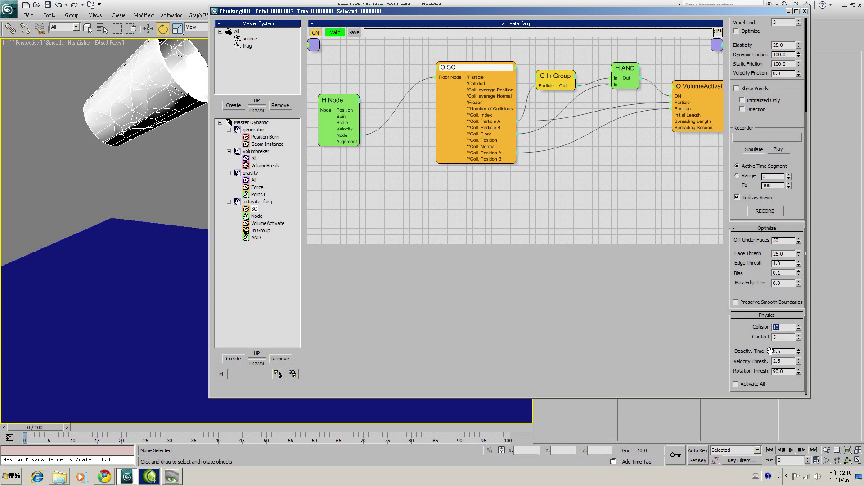
pyautogui.write('1')
pyautogui.click(792, 450)
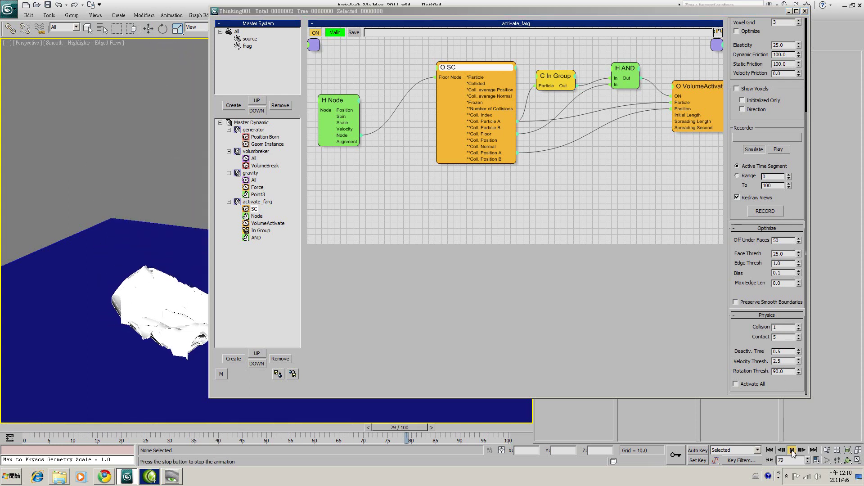
pyautogui.click(792, 450)
pyautogui.click(792, 451)
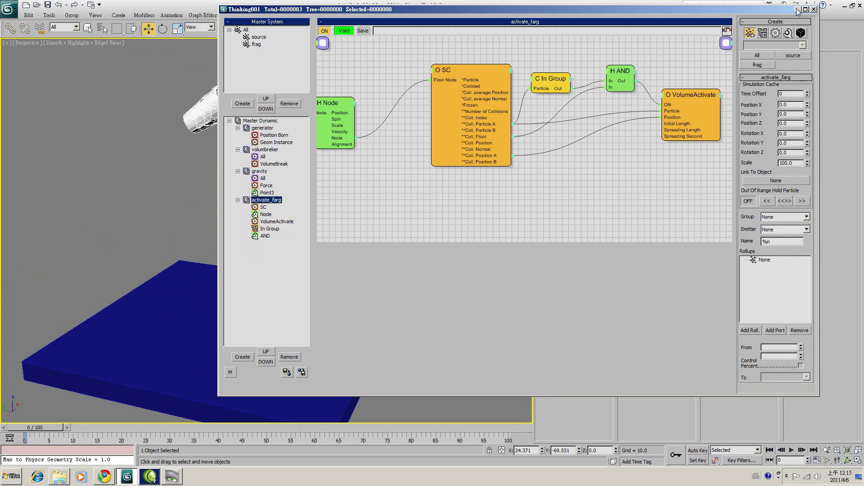
# Step: Preview the fracture in the full viewport, rewind to frame 0, and restore the Thinking window
pyautogui.click(798, 9)
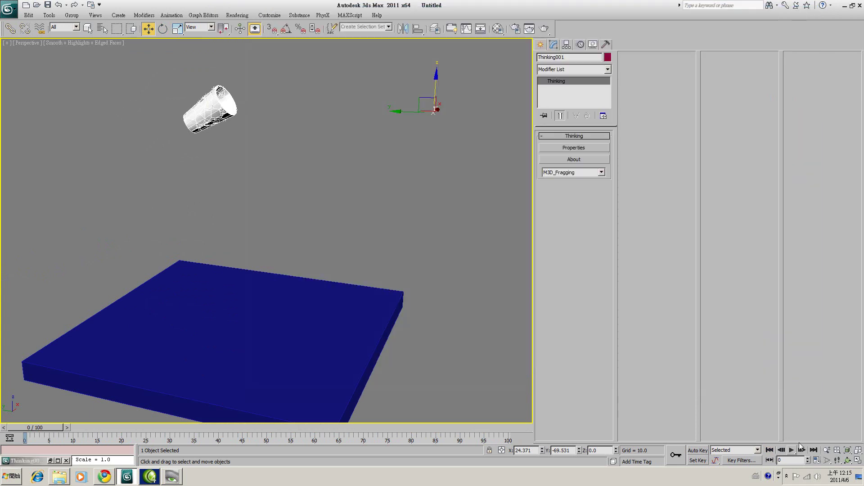
pyautogui.press('/')
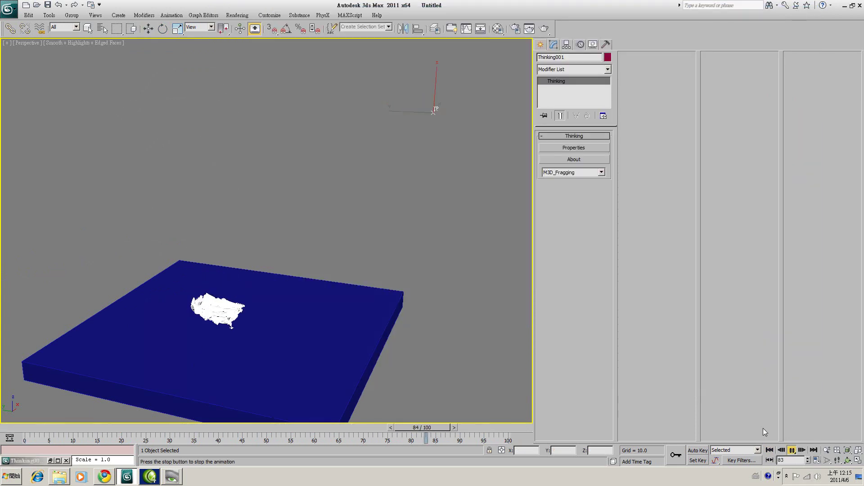
pyautogui.click(792, 450)
pyautogui.press('w')
pyautogui.click(770, 450)
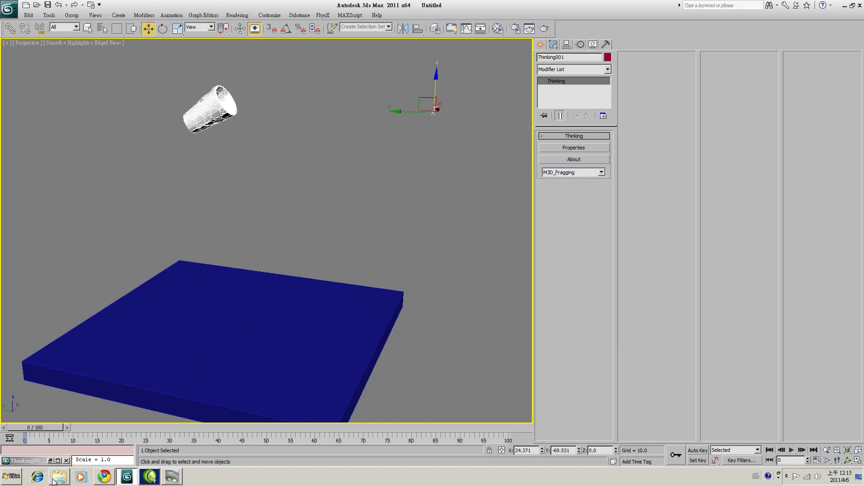
pyautogui.click(50, 461)
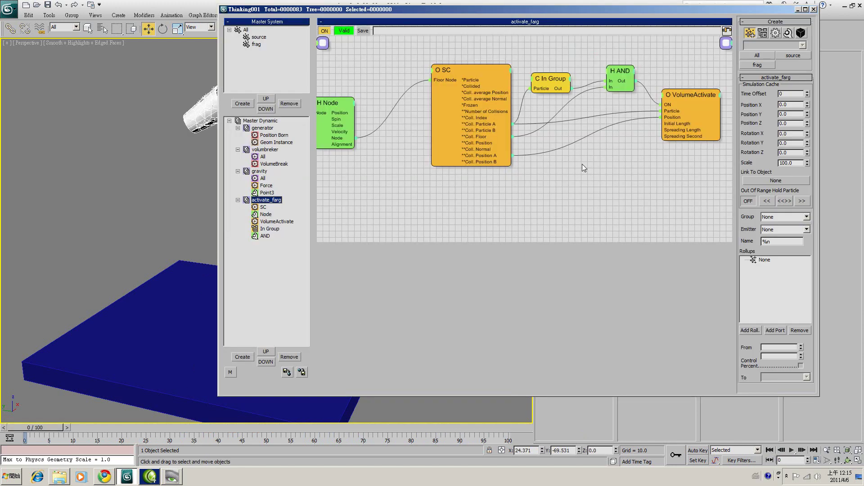
# Step: Make room in the activate_farg graph and add a first Float helper node below VolumeActivate
pyautogui.moveTo(583, 160); pyautogui.dragTo(528, 175, button='middle')
pyautogui.moveTo(634, 113); pyautogui.dragTo(643, 121)
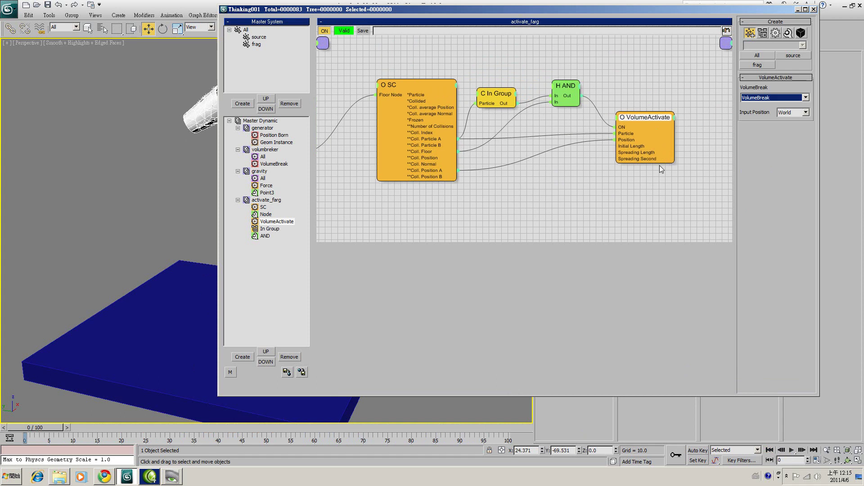
pyautogui.moveTo(588, 190); pyautogui.dragTo(586, 128, button='middle')
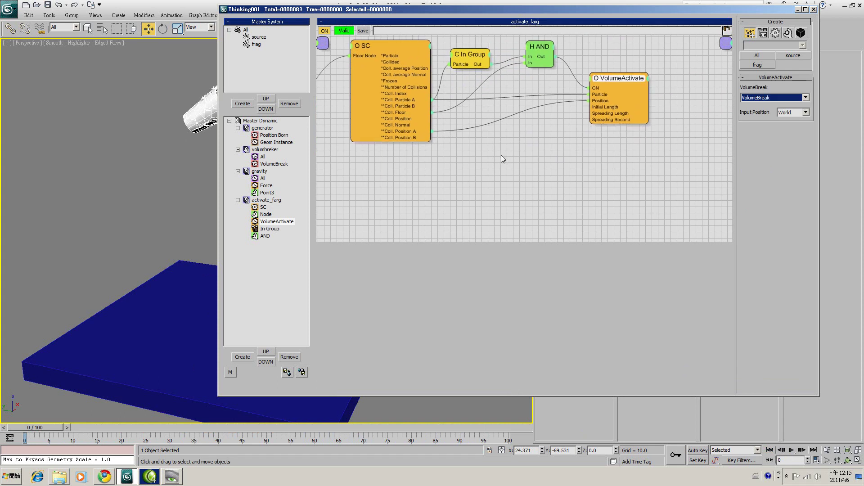
pyautogui.rightClick(478, 149)
pyautogui.moveTo(491, 180)
pyautogui.moveTo(529, 179)
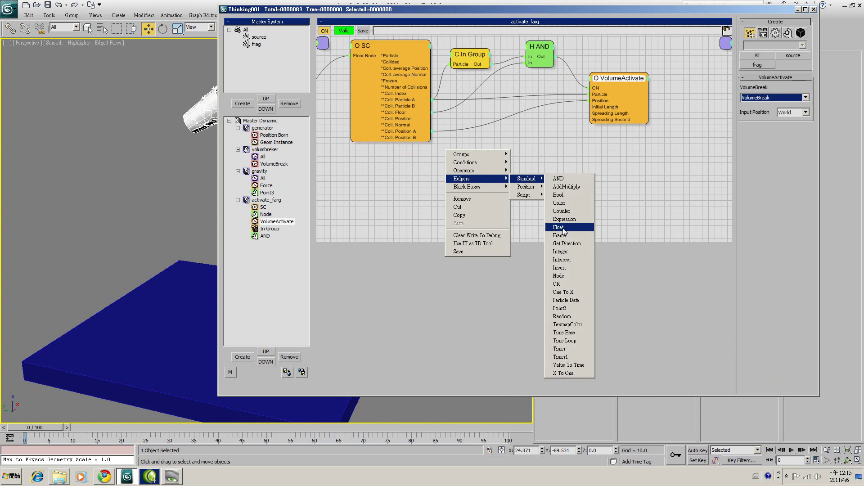
pyautogui.click(567, 233)
# Step: Add second and third Float helper nodes and reposition the newest one
pyautogui.rightClick(522, 186)
pyautogui.moveTo(537, 215)
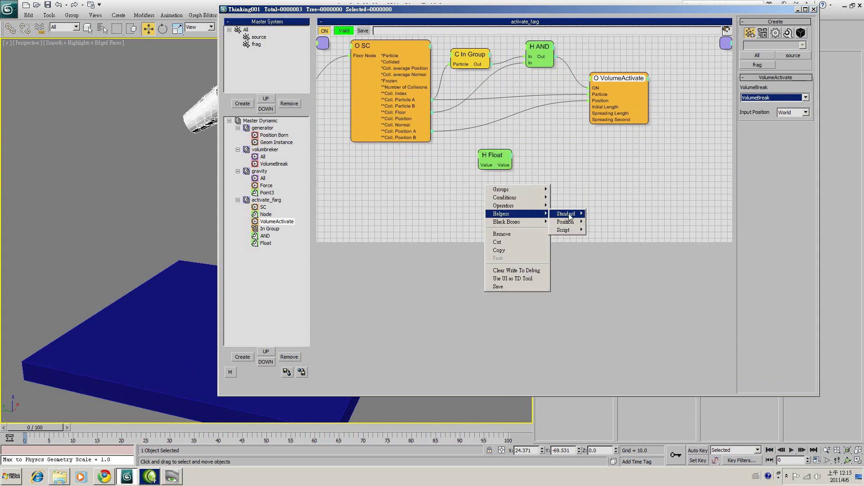
pyautogui.moveTo(569, 214)
pyautogui.click(597, 263)
pyautogui.rightClick(585, 183)
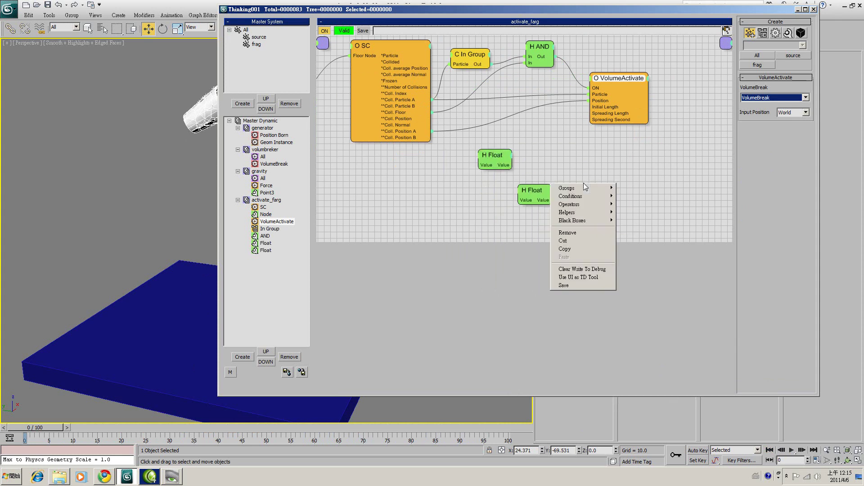
pyautogui.moveTo(639, 212)
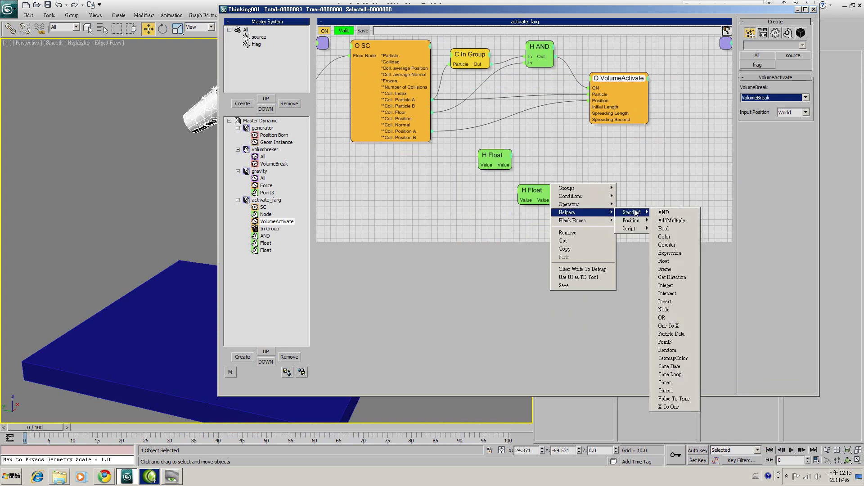
pyautogui.click(671, 261)
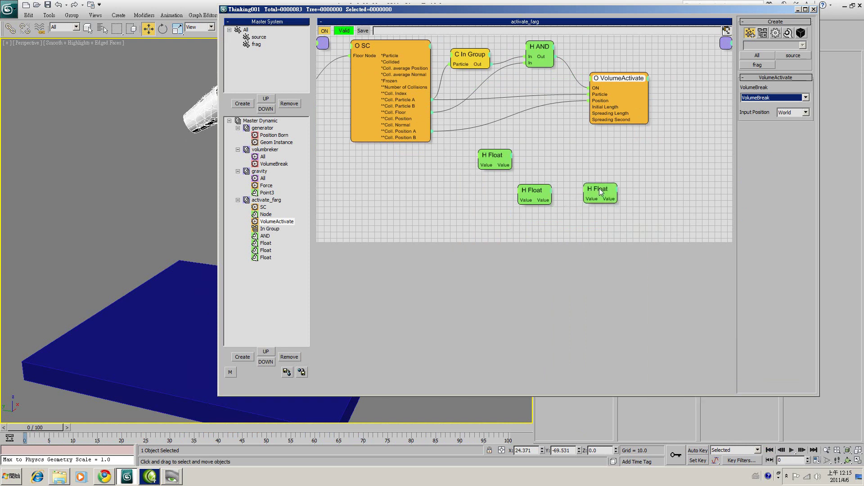
pyautogui.moveTo(599, 191); pyautogui.dragTo(551, 228)
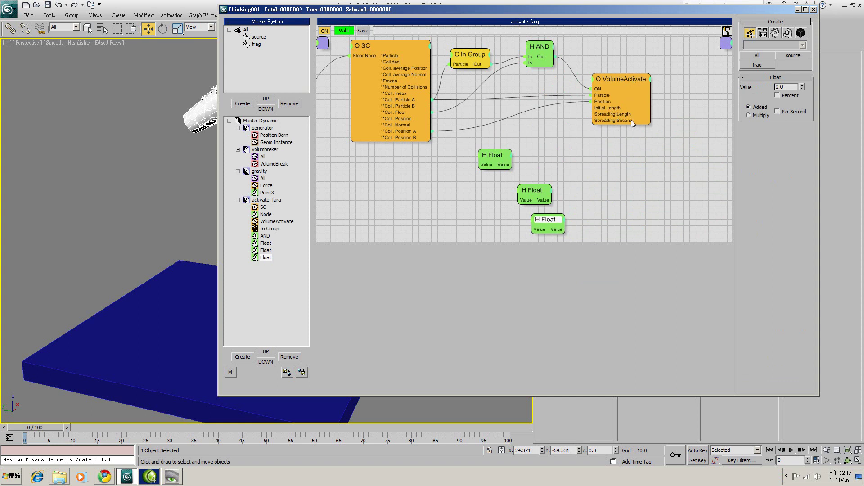
# Step: Stack the three Float nodes one under another beside VolumeActivate
pyautogui.click(489, 160)
pyautogui.moveTo(494, 160); pyautogui.dragTo(536, 136)
pyautogui.moveTo(536, 194); pyautogui.dragTo(547, 165)
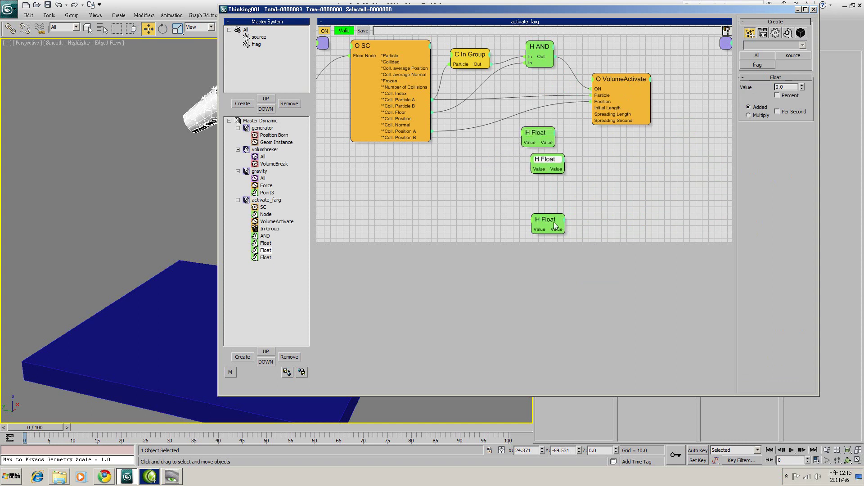
pyautogui.moveTo(546, 220); pyautogui.dragTo(560, 190)
# Step: Set the Floats to 5 (Percent), 20 and 1, and wire them into VolumeActivate's length inputs
pyautogui.click(541, 134)
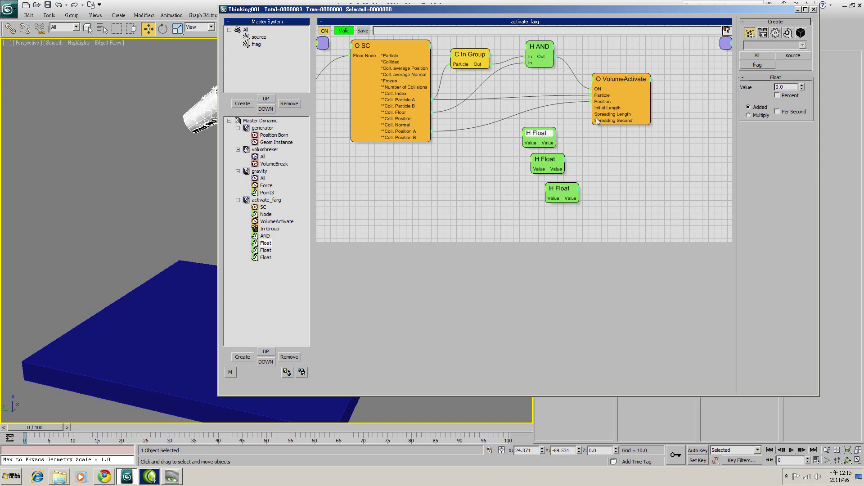
pyautogui.write('5')
pyautogui.press('Return')
pyautogui.click(792, 95)
pyautogui.click(552, 168)
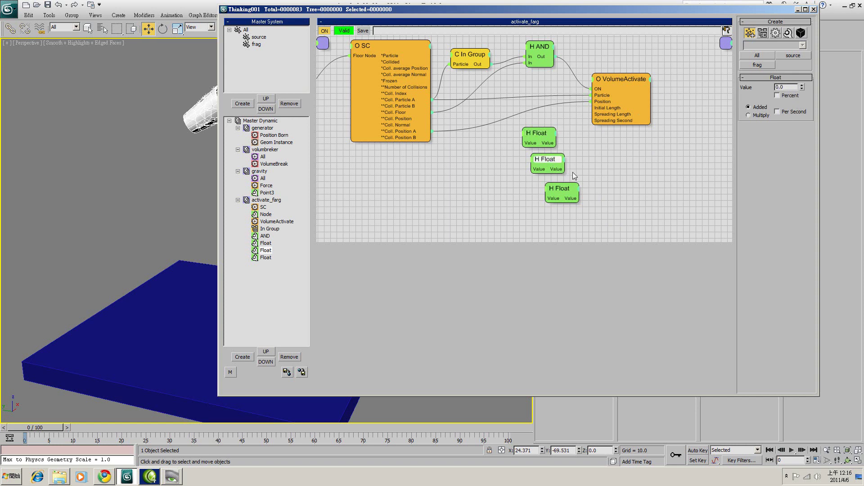
pyautogui.write('20')
pyautogui.moveTo(563, 196); pyautogui.dragTo(564, 196)
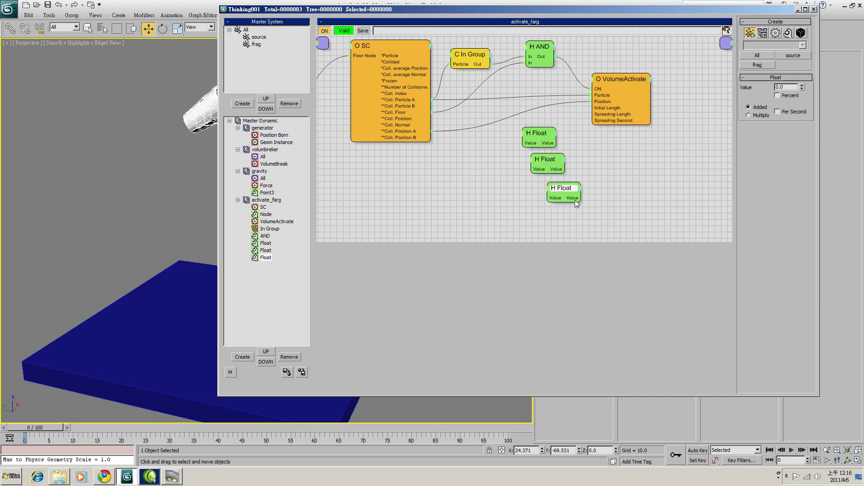
pyautogui.doubleClick(794, 87)
pyautogui.write('1')
pyautogui.press('Return')
pyautogui.moveTo(582, 118)
pyautogui.mouseDown()
pyautogui.moveTo(591, 108)
pyautogui.moveTo(596, 114)
pyautogui.mouseUp()
pyautogui.moveTo(633, 182); pyautogui.dragTo(595, 120)
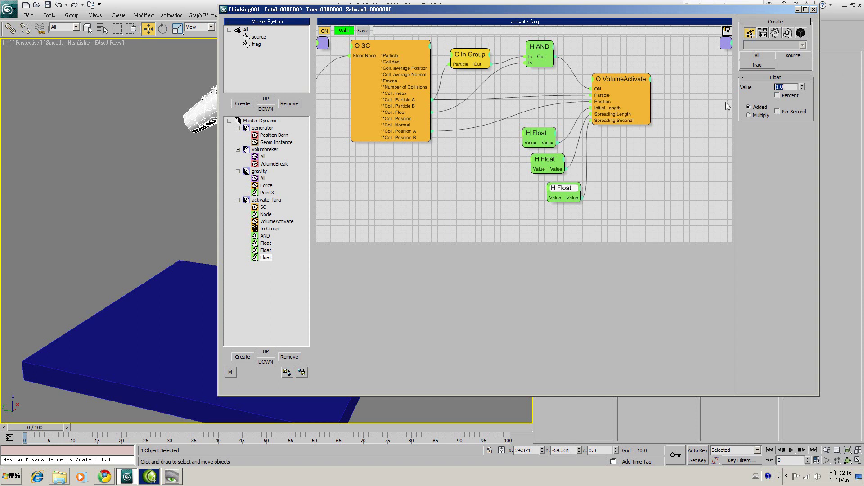
# Step: Test-play the spreading simulation, then rewind to frame 0
pyautogui.moveTo(688, 11); pyautogui.dragTo(726, 15)
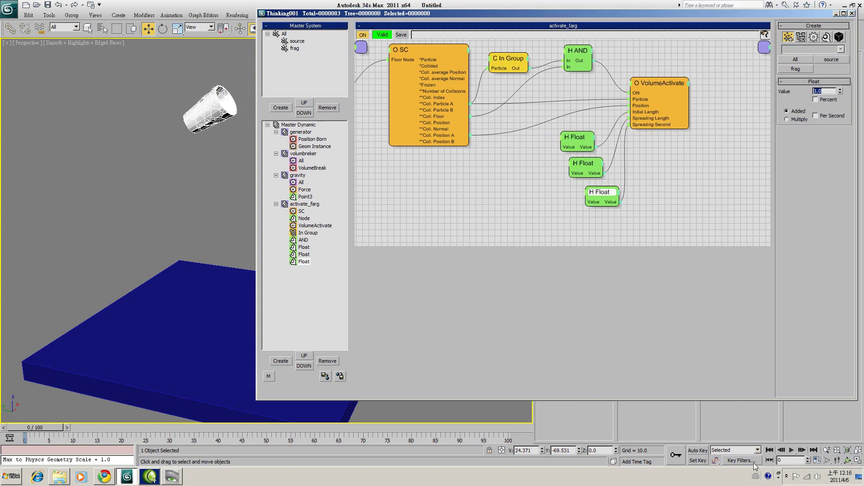
pyautogui.click(792, 450)
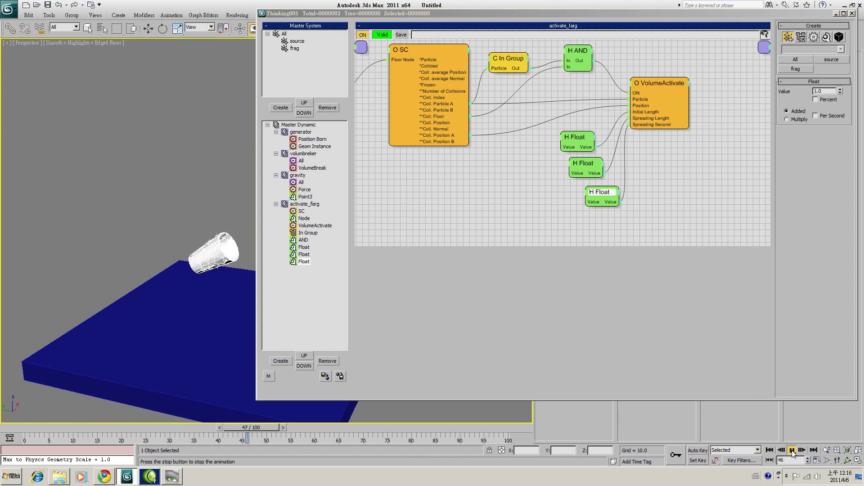
pyautogui.click(792, 450)
pyautogui.click(769, 450)
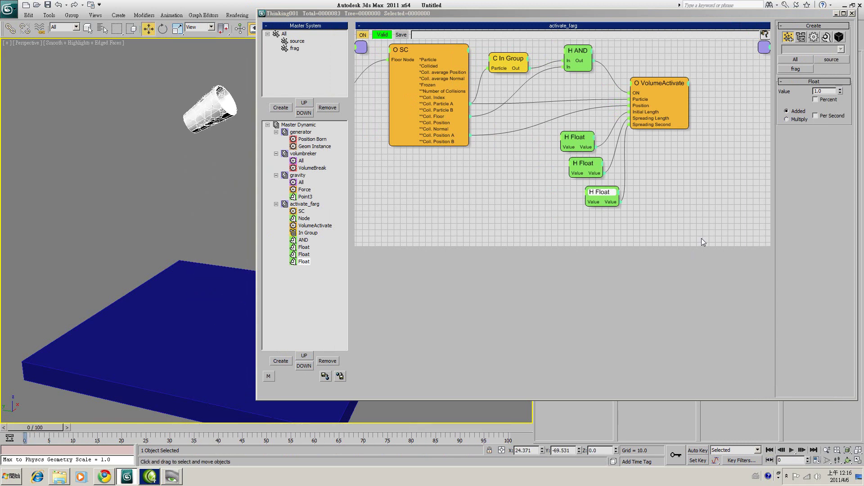
# Step: Inspect the VolumeActivate and SC node settings in the graph
pyautogui.moveTo(699, 234); pyautogui.dragTo(658, 237, button='middle')
pyautogui.click(632, 93)
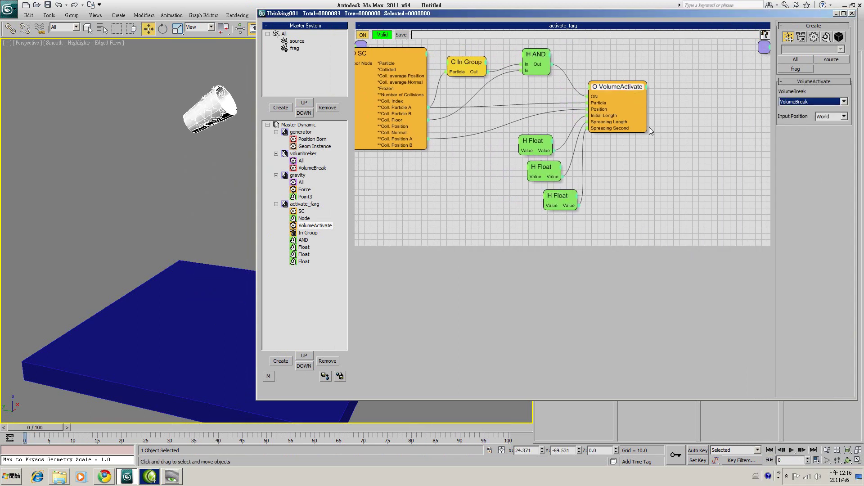
pyautogui.click(406, 56)
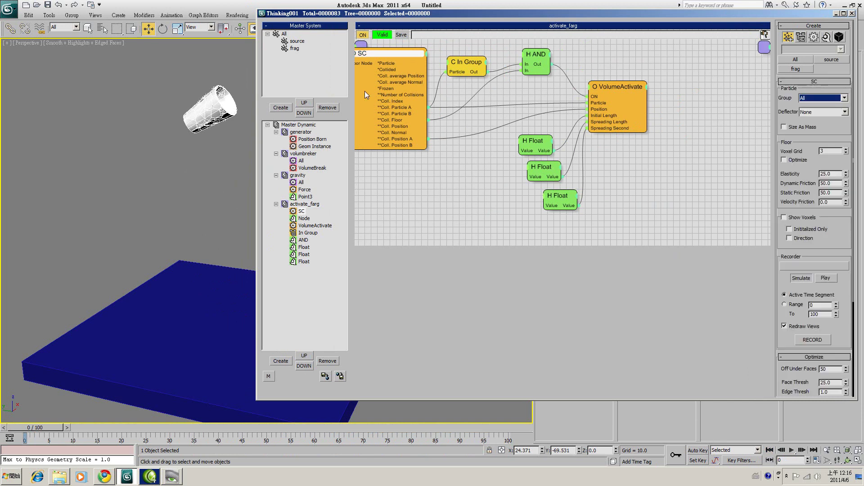
pyautogui.moveTo(546, 4); pyautogui.dragTo(472, 6)
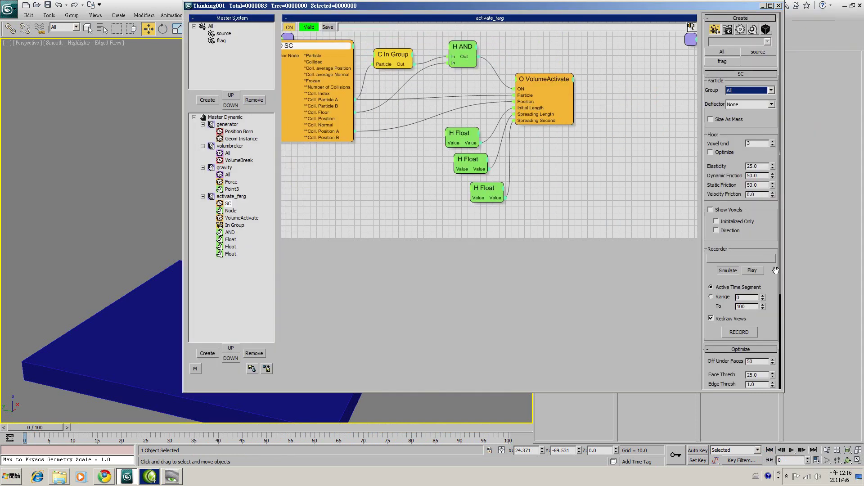
pyautogui.scroll(-5, 779, 133)
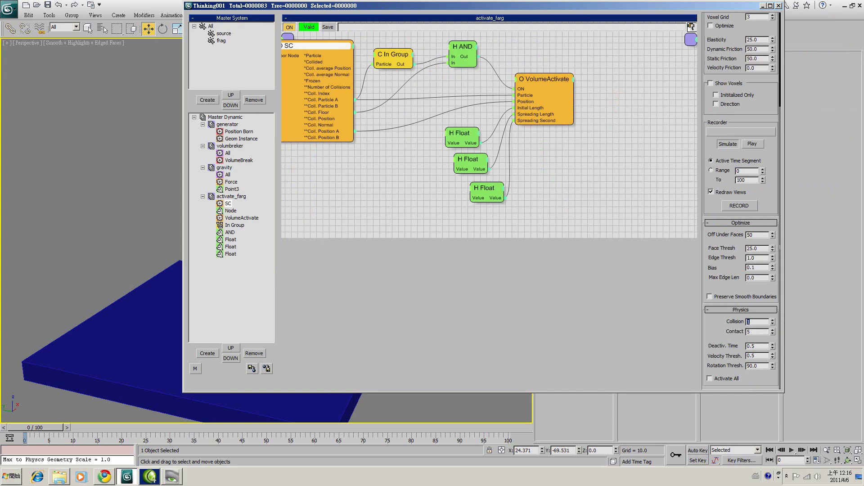
# Step: Replay the cup shattering onto the blue slab and return to the first frame
pyautogui.moveTo(640, 3); pyautogui.dragTo(742, 10)
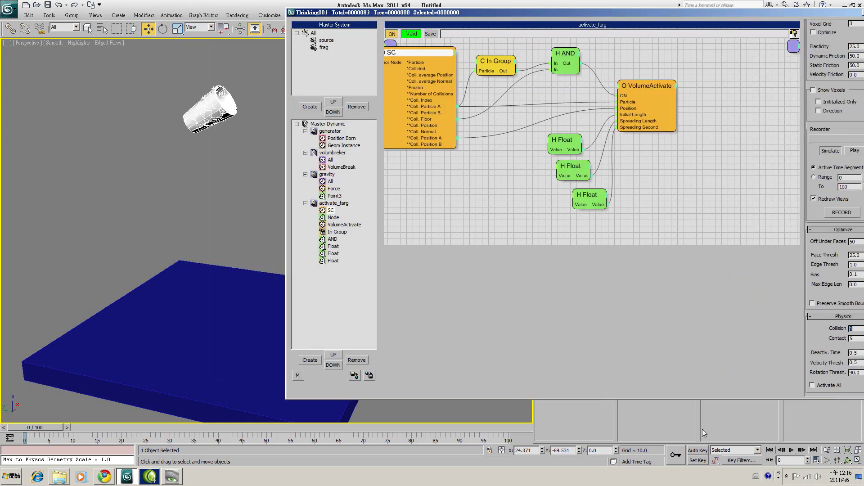
pyautogui.click(791, 450)
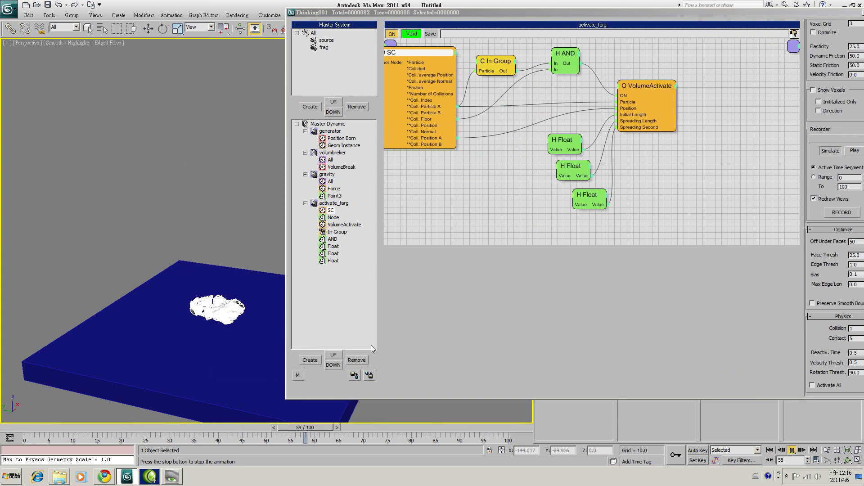
pyautogui.click(793, 451)
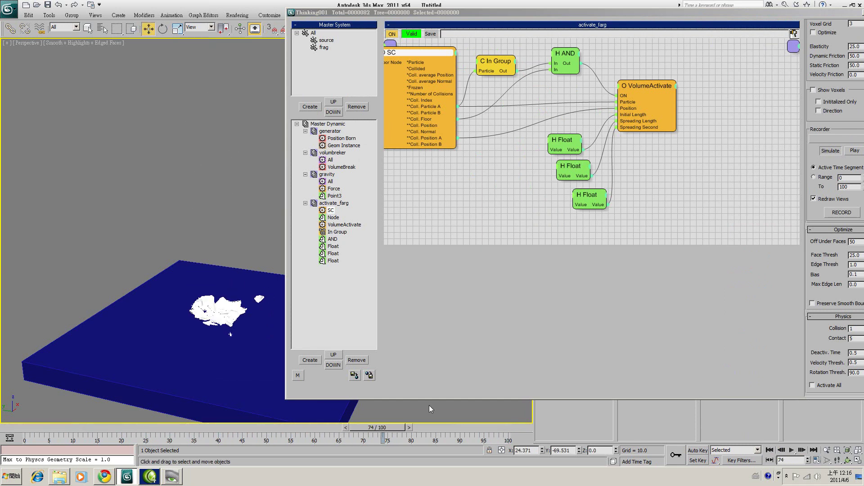
pyautogui.press('Home')
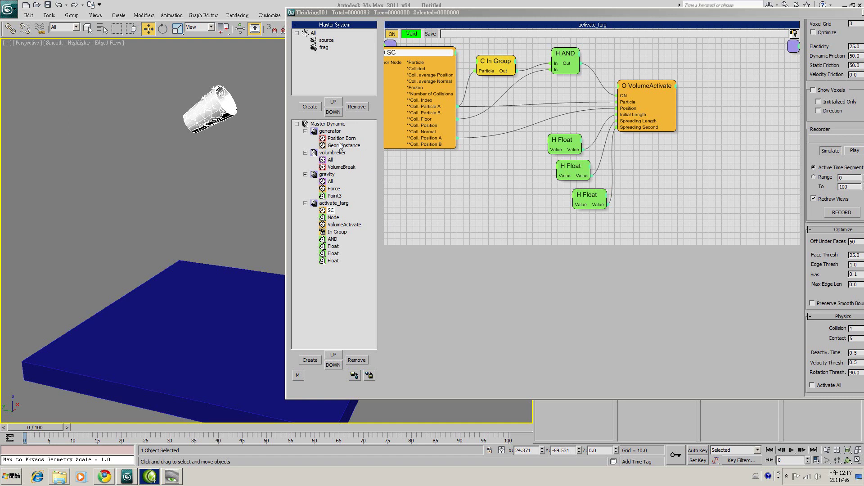
# Step: Create a Standard Primitives box, Box001, in the Top view
pyautogui.click(858, 460)
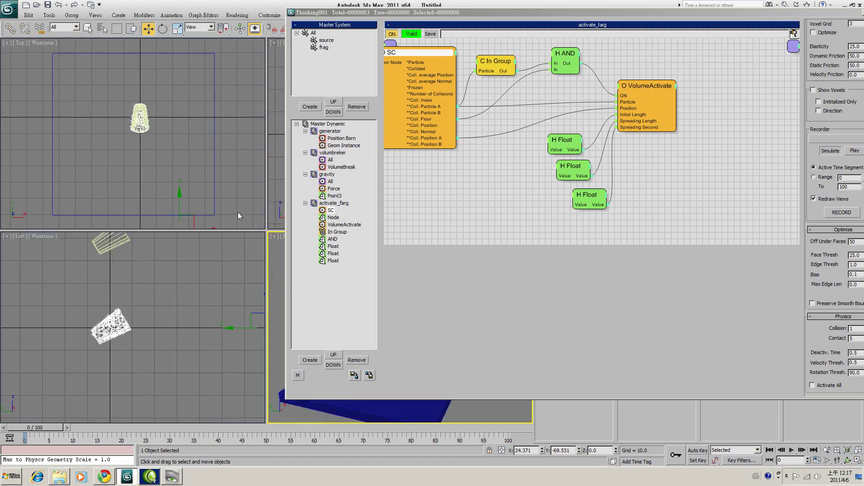
pyautogui.moveTo(422, 14); pyautogui.dragTo(407, 245)
pyautogui.click(542, 46)
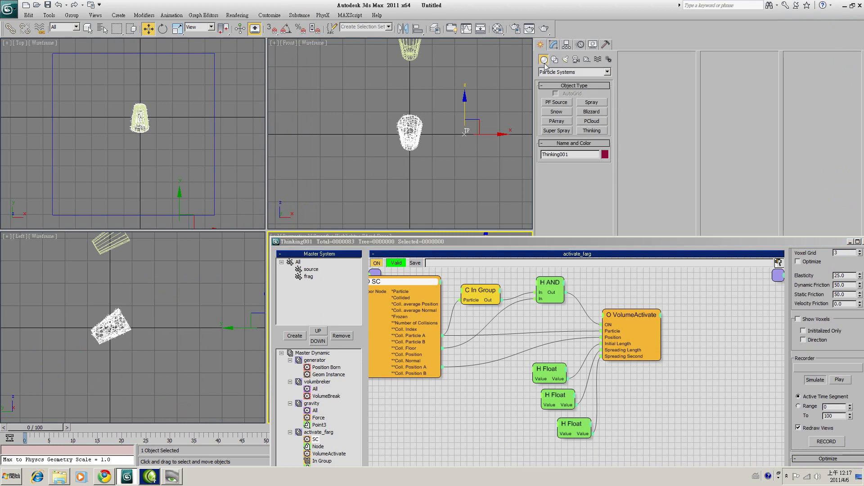
pyautogui.click(606, 72)
pyautogui.click(592, 78)
pyautogui.click(556, 102)
pyautogui.moveTo(124, 119); pyautogui.dragTo(153, 148)
pyautogui.click(158, 119)
# Step: Position Box001 just above the cup using the Front and Perspective views
pyautogui.moveTo(358, 98); pyautogui.dragTo(354, 161, button='middle')
pyautogui.click(148, 28)
pyautogui.moveTo(405, 138); pyautogui.dragTo(437, 91)
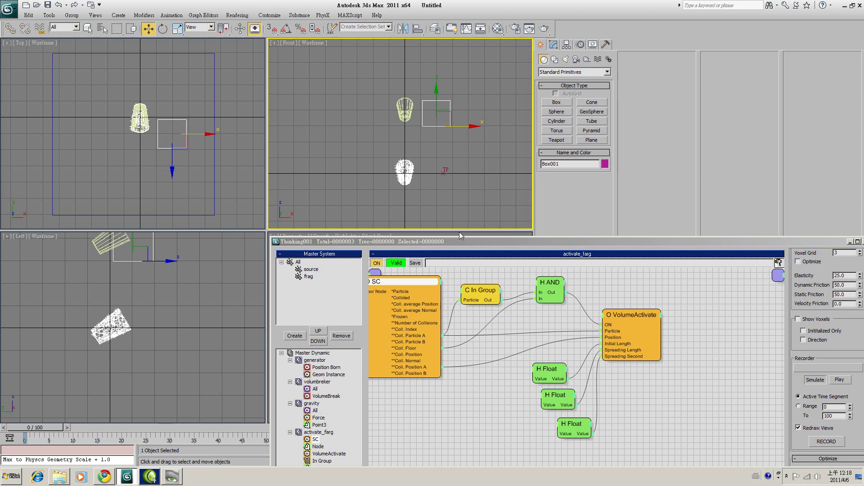
pyautogui.moveTo(461, 241); pyautogui.dragTo(604, 58)
pyautogui.click(325, 345)
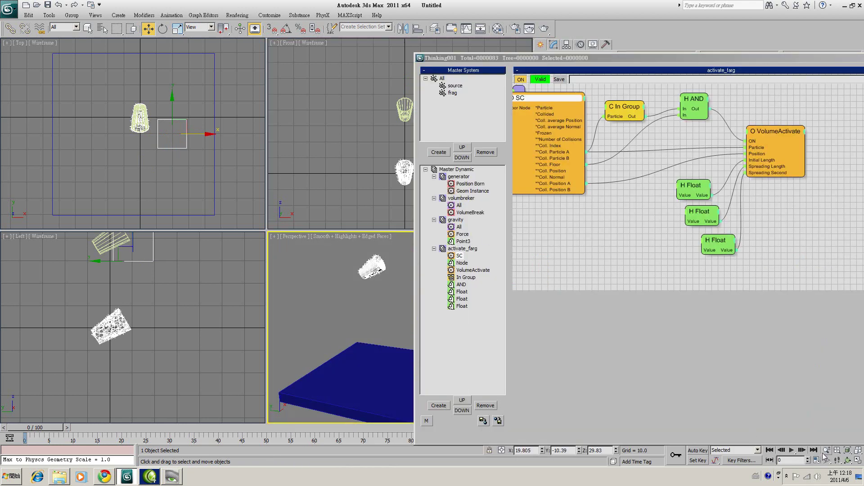
pyautogui.click(858, 460)
pyautogui.scroll(-3, 187, 266)
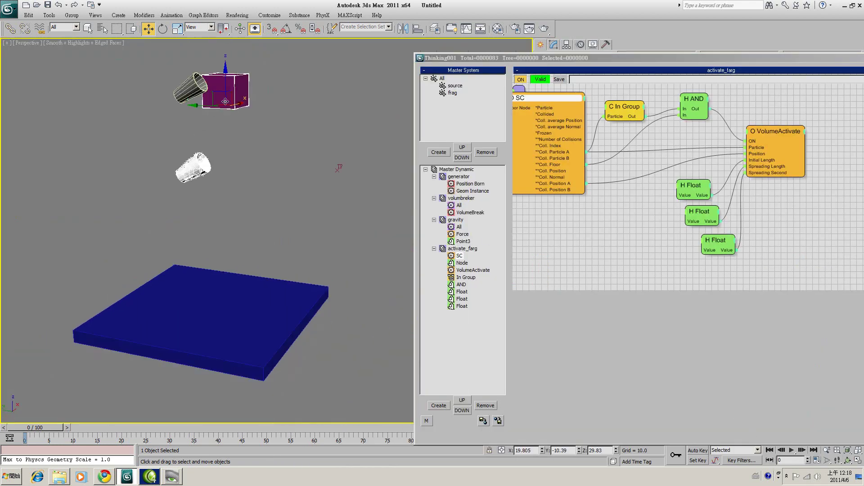
pyautogui.moveTo(226, 100); pyautogui.dragTo(264, 205)
# Step: Tilt the box at an angle, then deselect it
pyautogui.click(162, 29)
pyautogui.click(264, 205)
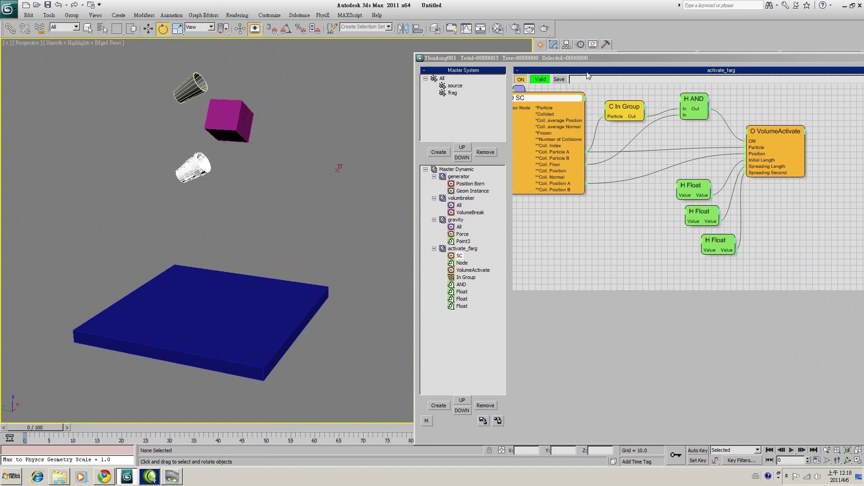
pyautogui.moveTo(580, 57); pyautogui.dragTo(456, 59)
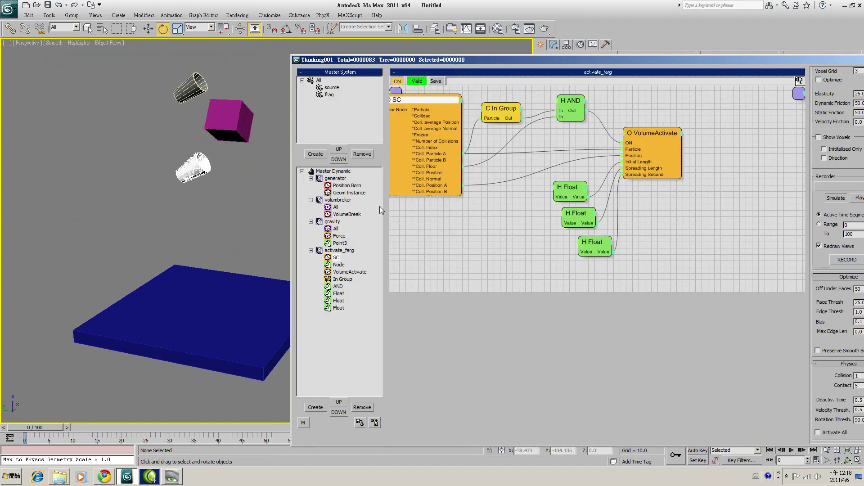
# Step: Replace the cup with Box001 in the generator's Geom Instance and play the box fracture
pyautogui.click(335, 178)
pyautogui.click(349, 193)
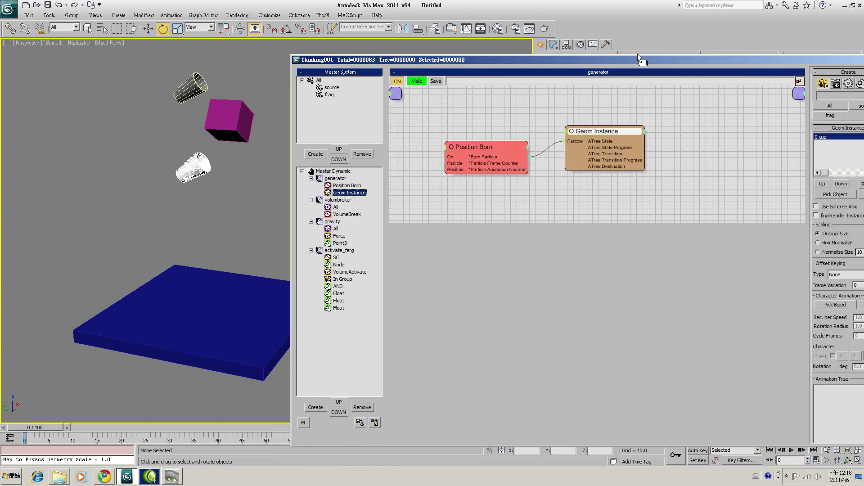
pyautogui.moveTo(646, 59); pyautogui.dragTo(533, 45)
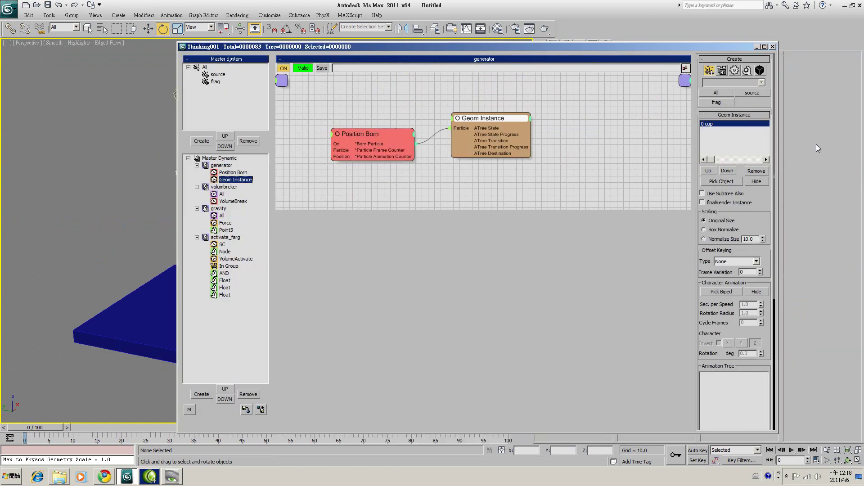
pyautogui.click(751, 171)
pyautogui.moveTo(680, 46); pyautogui.dragTo(539, 179)
pyautogui.click(219, 118)
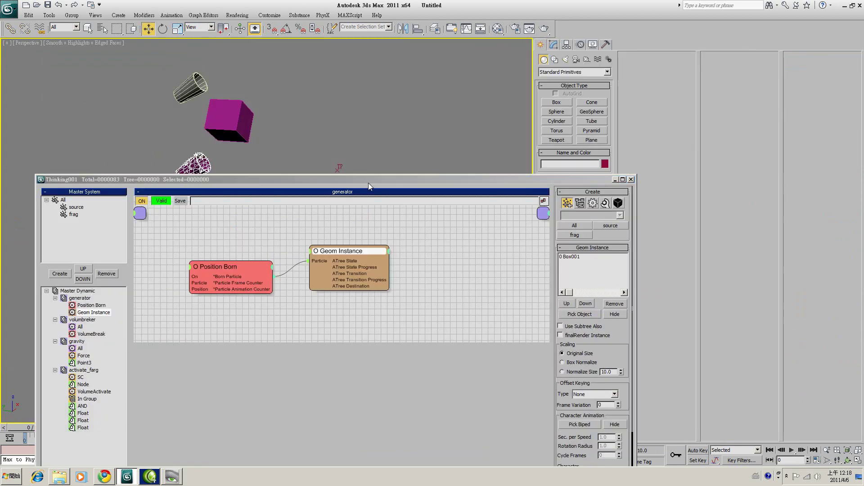
pyautogui.moveTo(377, 182); pyautogui.dragTo(592, 22)
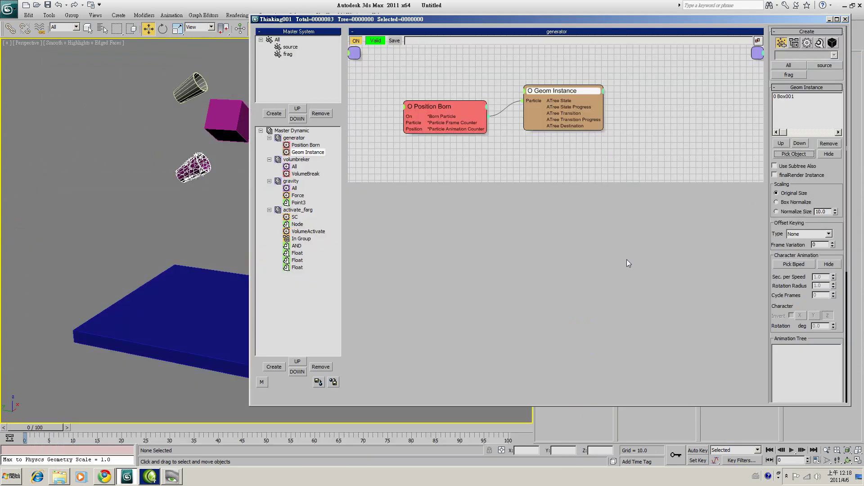
pyautogui.click(773, 450)
pyautogui.click(792, 450)
pyautogui.moveTo(129, 302); pyautogui.dragTo(122, 293, button='middle')
pyautogui.scroll(3, 122, 293)
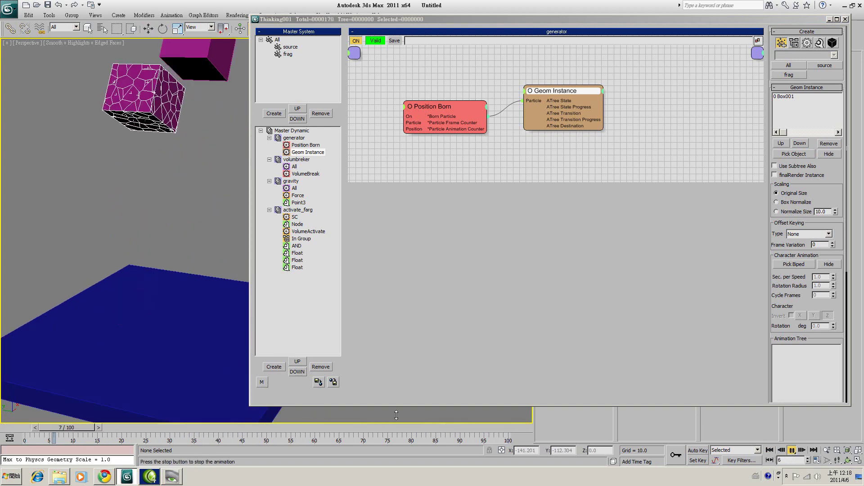
# Step: At frame 0, lower the blue floor slab along Z to -129.742
pyautogui.click(792, 450)
pyautogui.press('w')
pyautogui.click(770, 450)
pyautogui.click(180, 288)
pyautogui.scroll(-3, 192, 292)
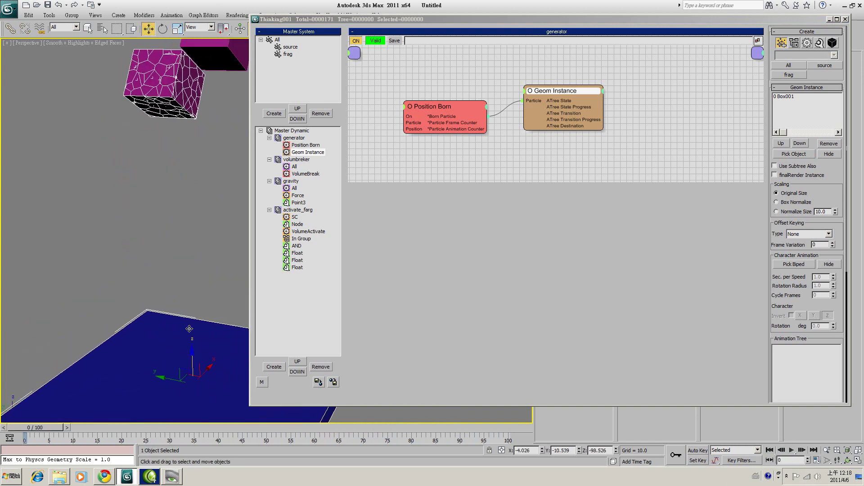
pyautogui.moveTo(221, 270); pyautogui.dragTo(226, 310)
pyautogui.moveTo(226, 310); pyautogui.dragTo(149, 255, button='middle')
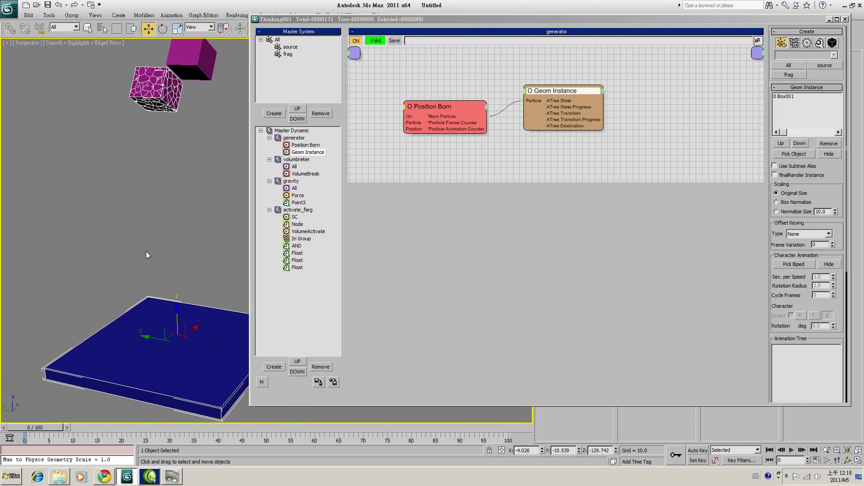
# Step: Play the simulation on the lowered floor, then return to frame 0
pyautogui.click(792, 450)
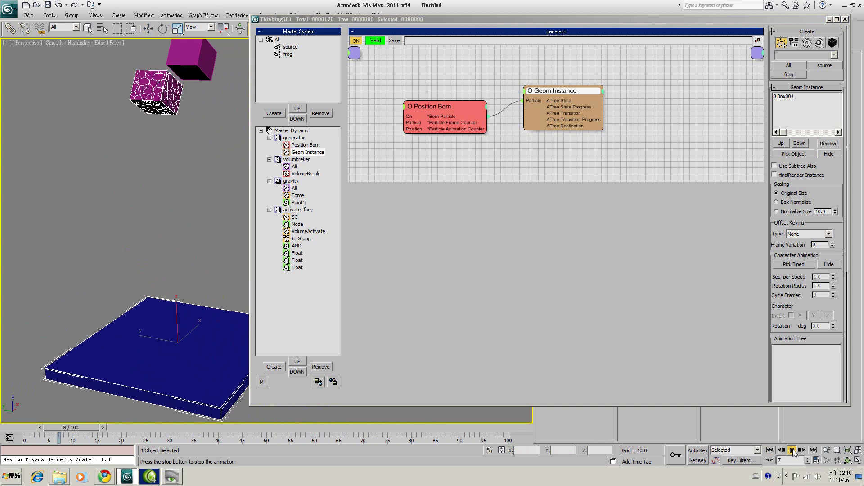
pyautogui.click(792, 450)
pyautogui.click(770, 450)
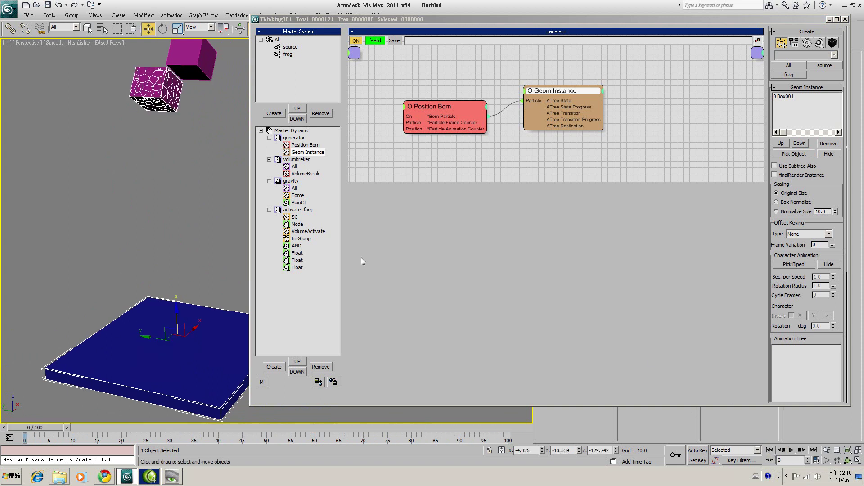
# Step: Set the gravity Force Strength to 50 and extend the animation to 200 frames
pyautogui.click(295, 181)
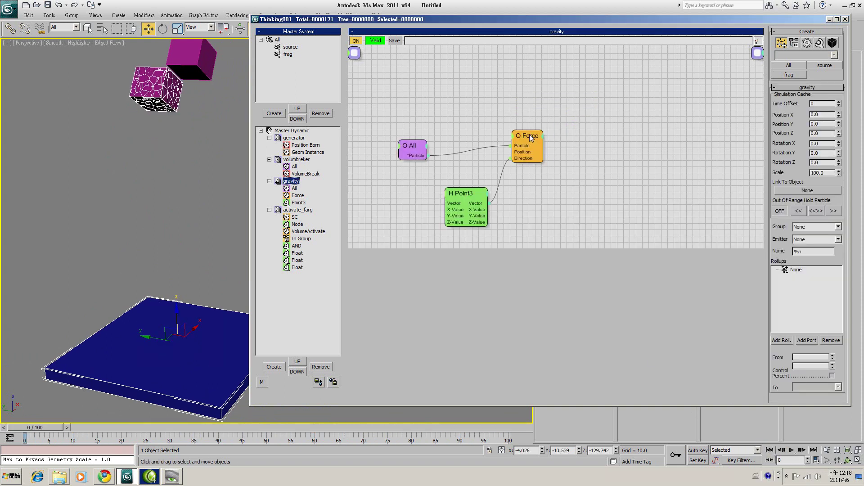
pyautogui.click(529, 136)
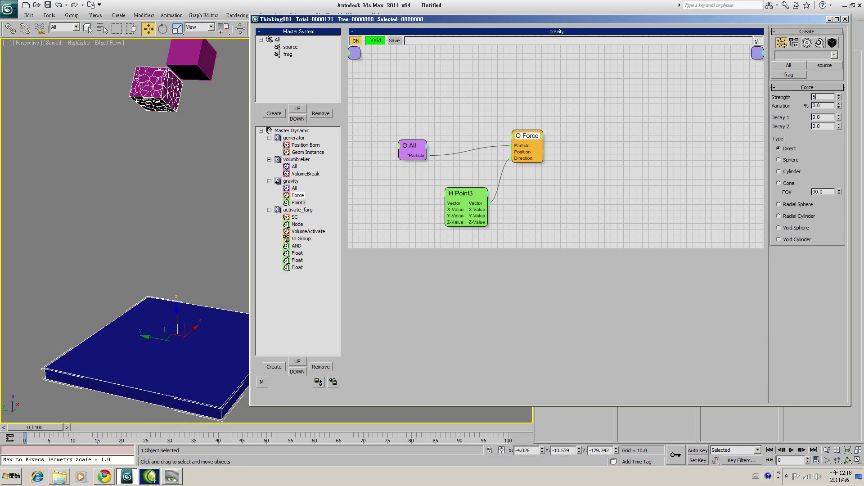
pyautogui.click(816, 459)
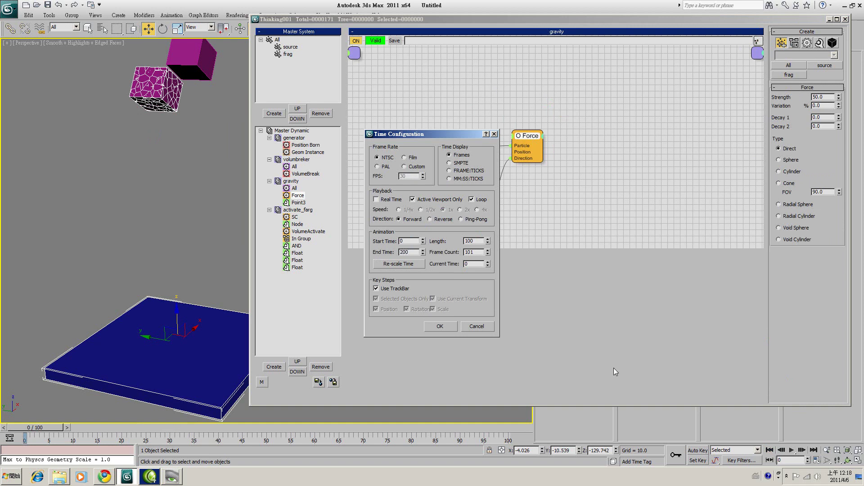
pyautogui.click(447, 325)
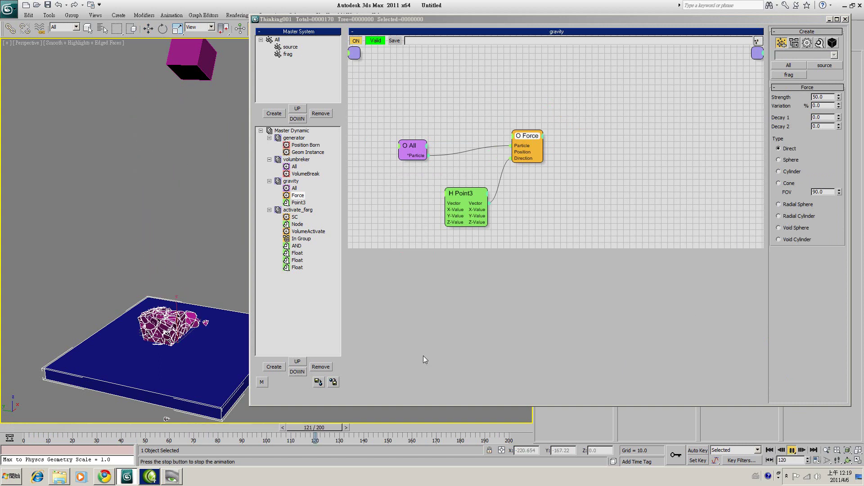
pyautogui.moveTo(186, 348); pyautogui.dragTo(193, 303, button='middle')
pyautogui.scroll(3, 189, 345)
pyautogui.scroll(4, 193, 303)
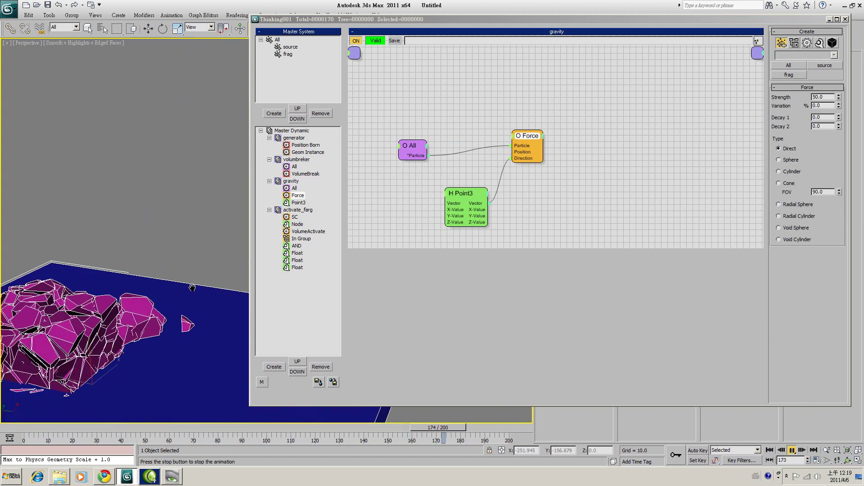